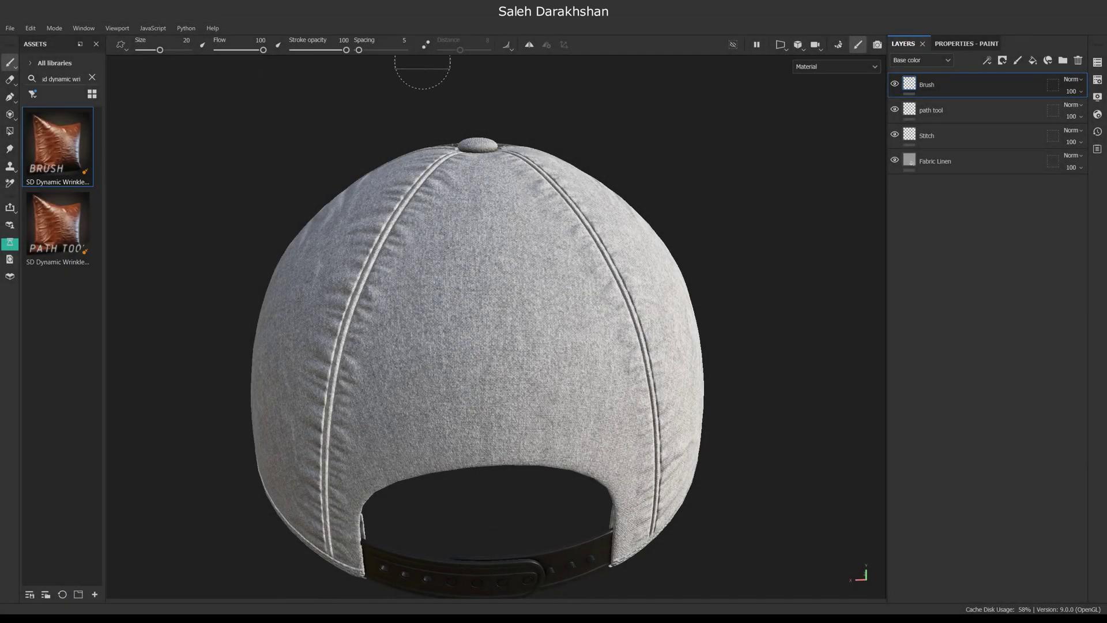
Enable Lazy Mouse for the brush and paint the cap's back panel with Type 8 wrinkles and an orange pipe
click(426, 44)
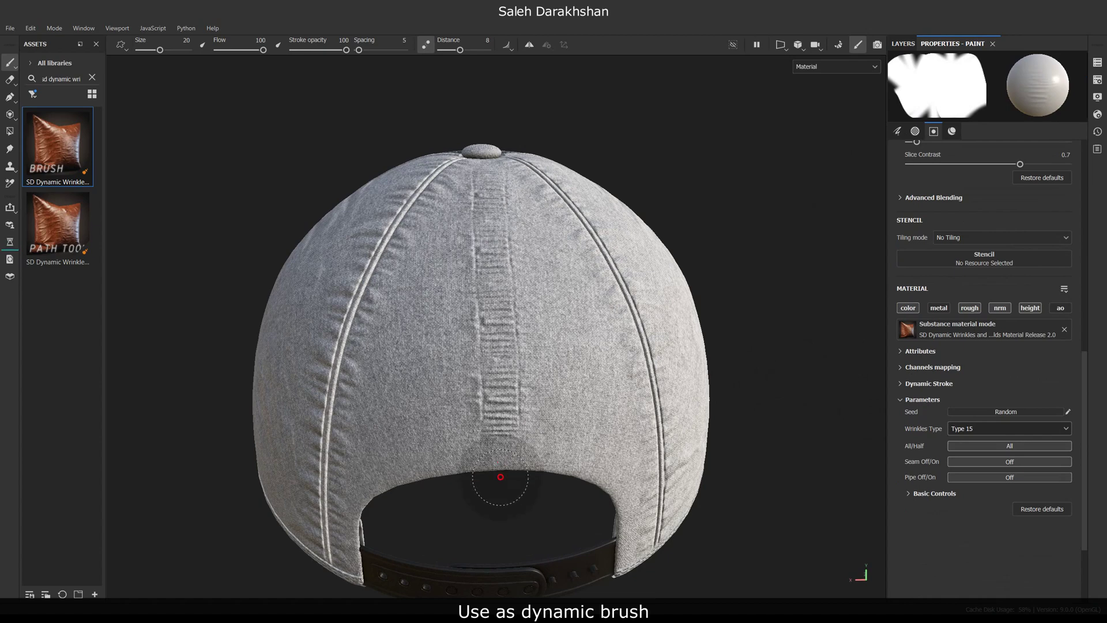
click(1009, 429)
click(957, 496)
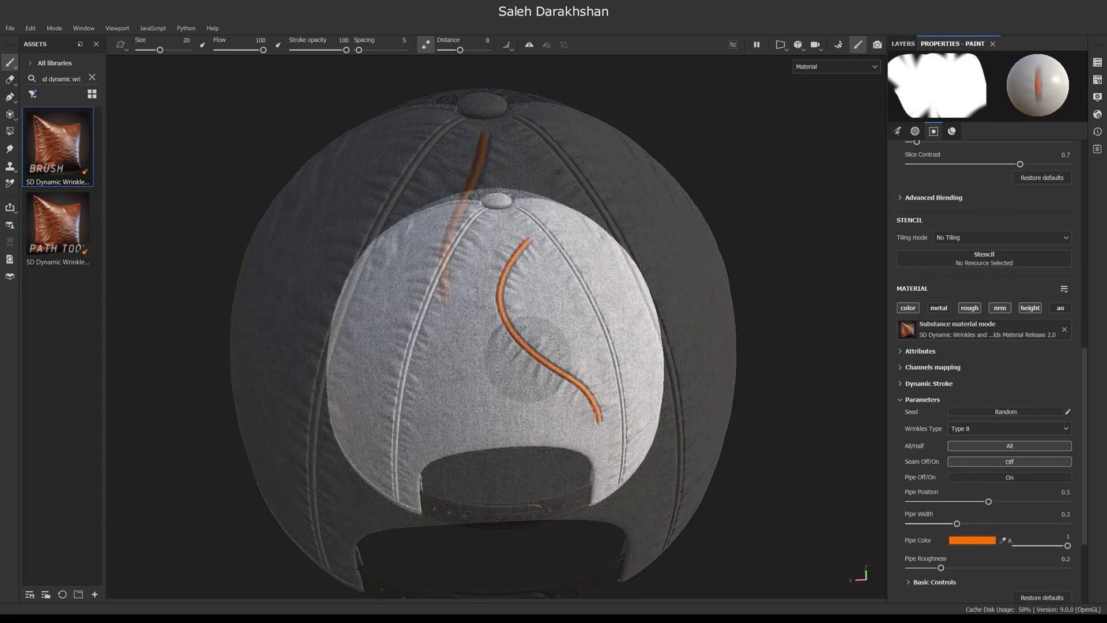
click(986, 534)
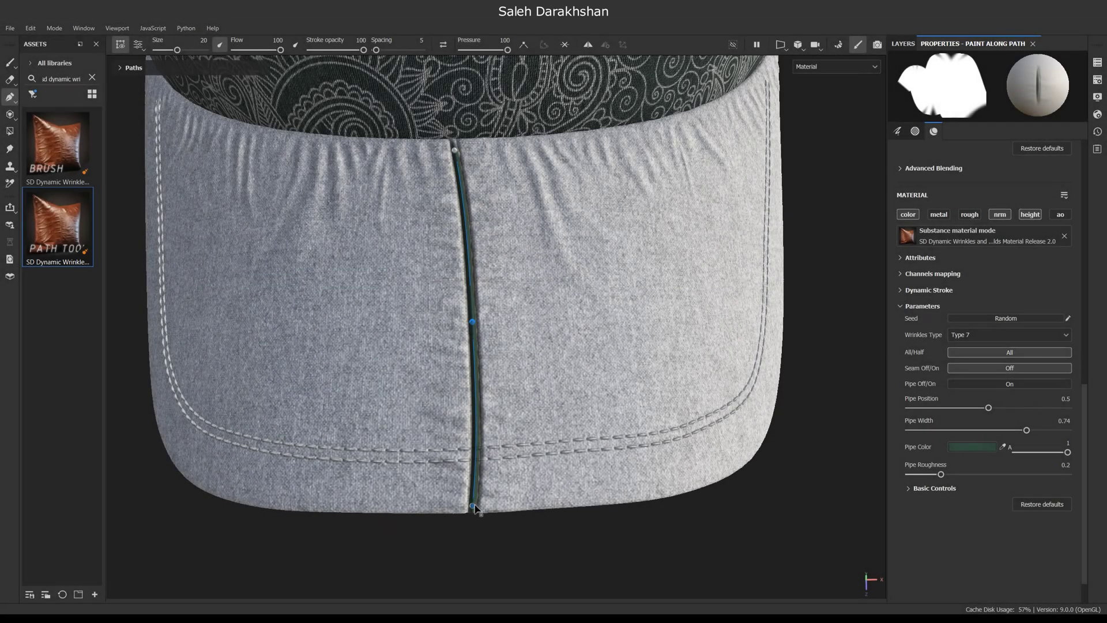
Reposition the end point of the green piping path at the brim's front edge
drag(491, 501, 583, 205)
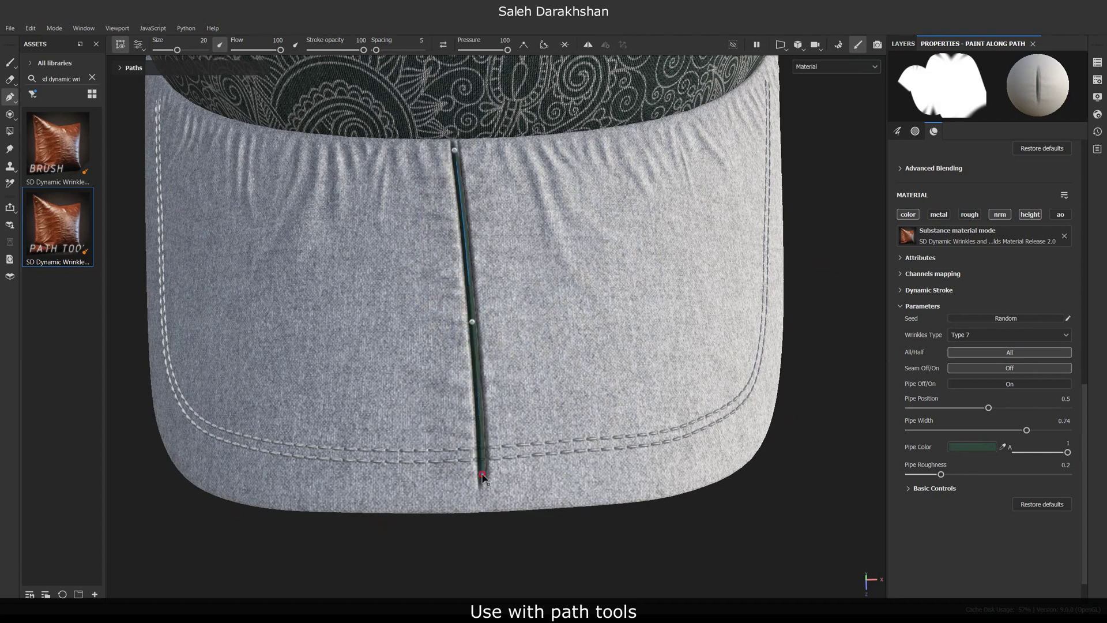
drag(491, 501, 621, 429)
drag(696, 386, 734, 370)
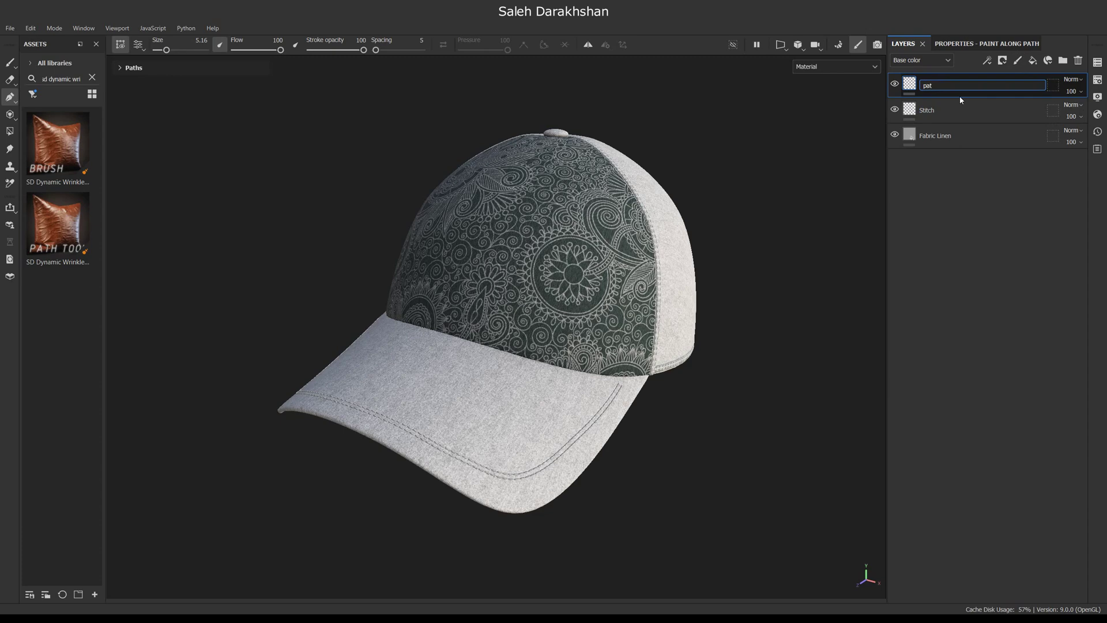
Rename the top layer "path tool" and start a wrinkle path along the brim seam with the path tool preset
key(Return)
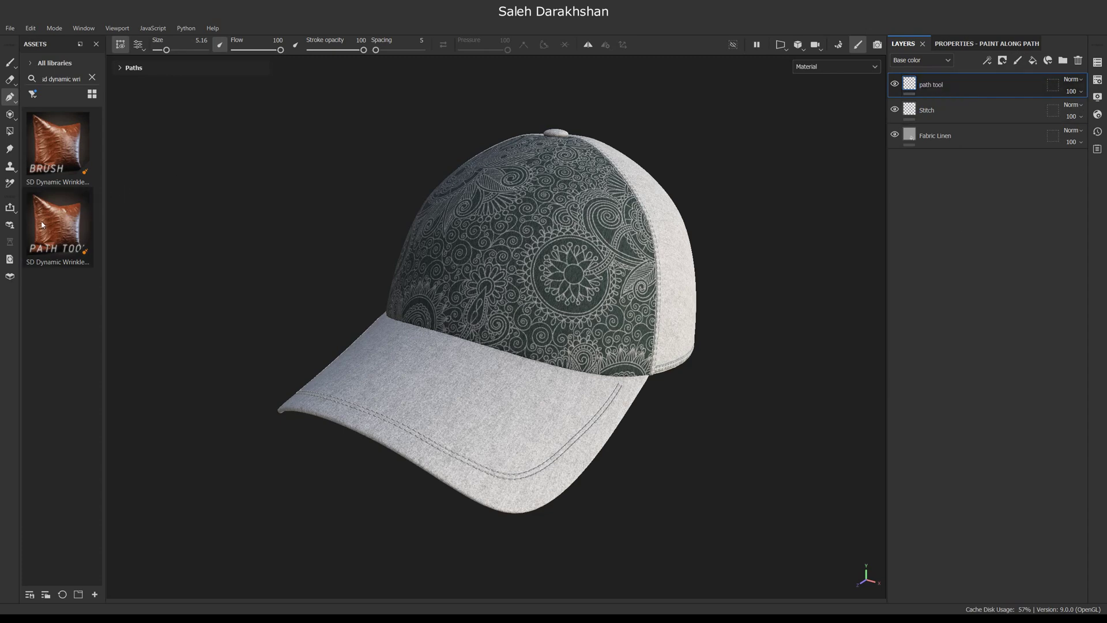
alt+right_drag(473, 372, 364, 357)
alt+drag(364, 358, 510, 395)
alt+right_drag(510, 395, 369, 396)
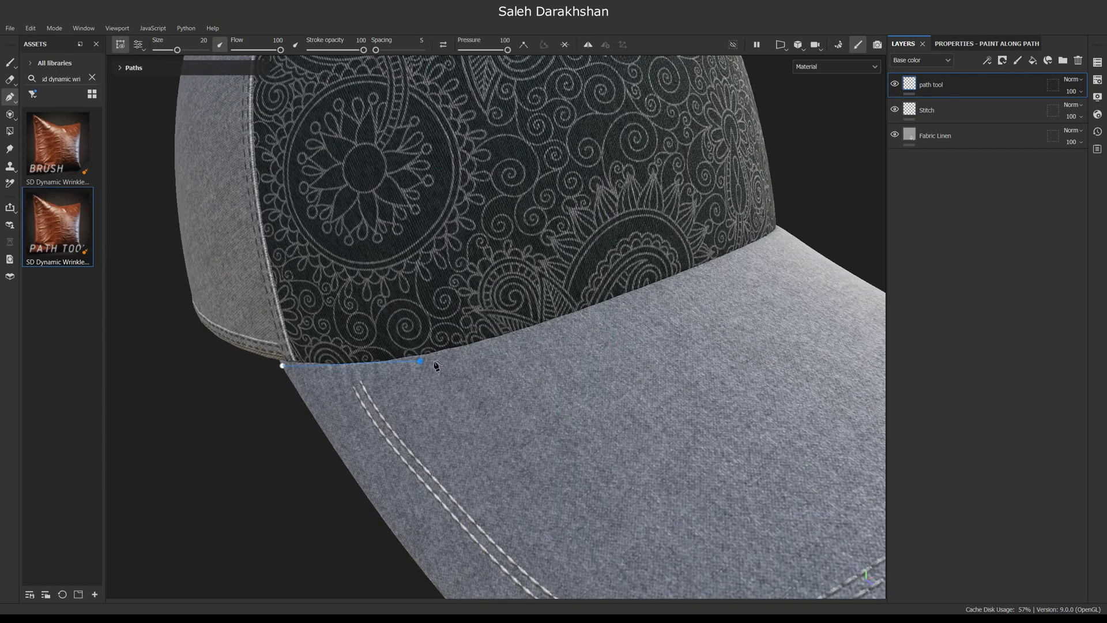
alt+drag(709, 289, 508, 326)
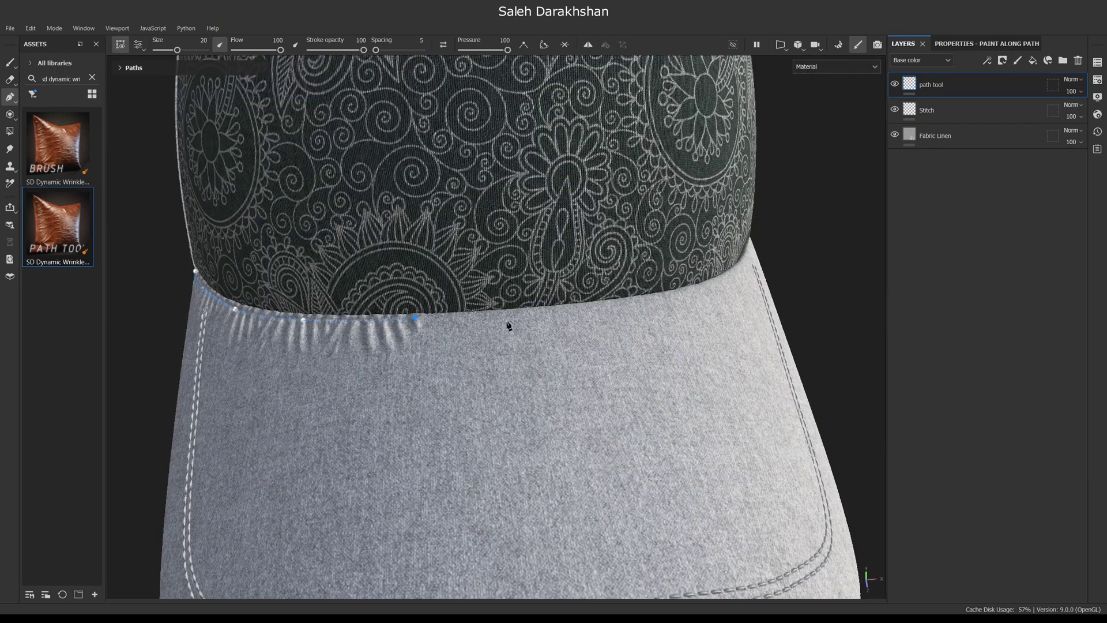
Extend the wrinkle path along the seam between crown and brim to the brim's far end
click(602, 306)
alt+drag(703, 312, 602, 324)
alt+middle_drag(602, 324, 462, 347)
click(611, 327)
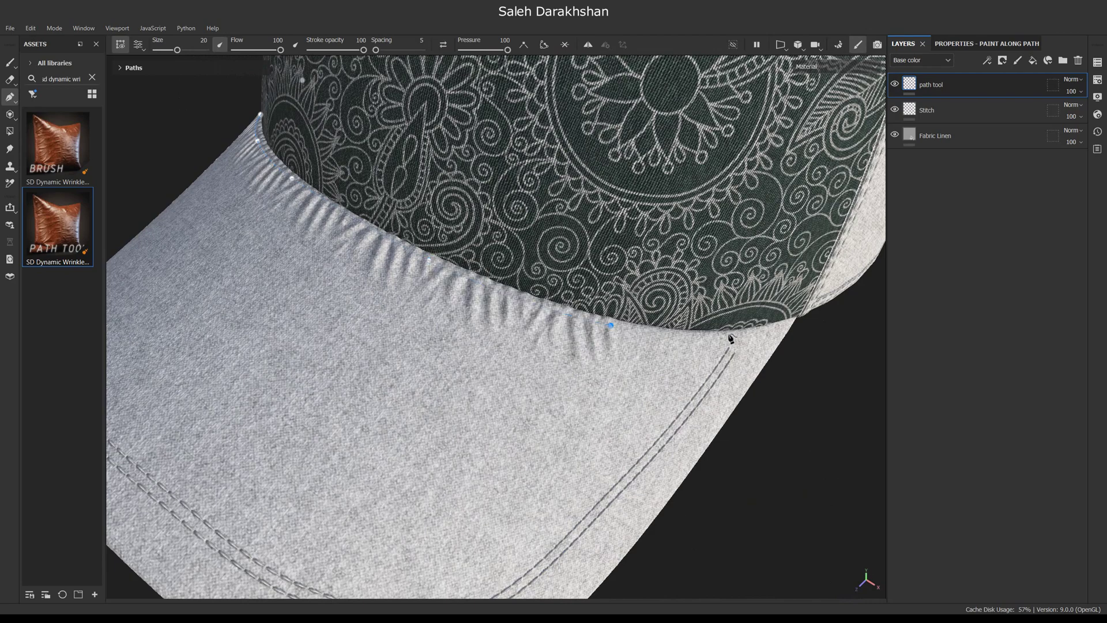
alt+drag(740, 340, 708, 348)
click(836, 390)
Try other wrinkle types on the seam path, ending on Type 5
alt+drag(721, 392, 346, 381)
click(1030, 45)
click(917, 401)
click(916, 401)
alt+drag(489, 381, 507, 309)
click(1008, 334)
scroll(986, 410, down, 2)
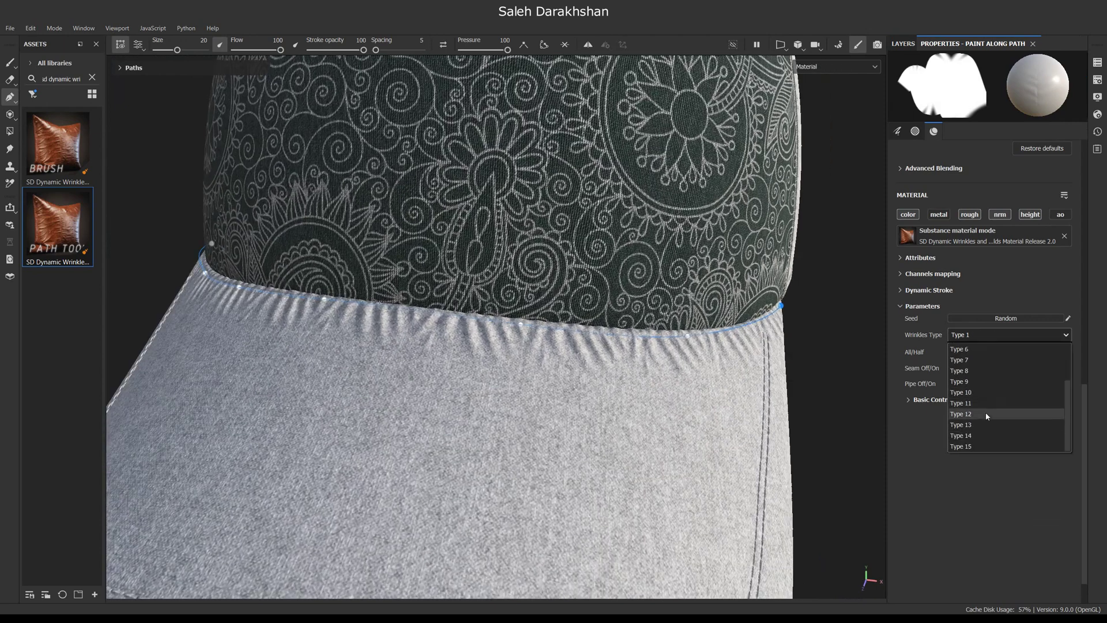
click(974, 370)
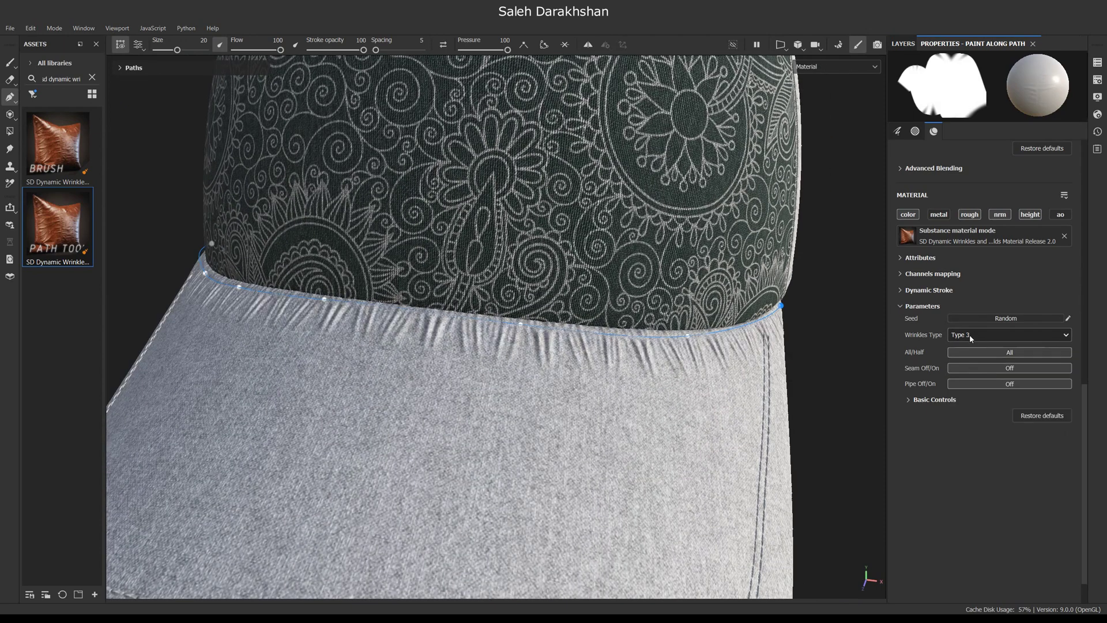
scroll(969, 334, down, 1)
Restrict the seam path's wrinkles to Half and test the inverted position, keeping it at Right
click(997, 351)
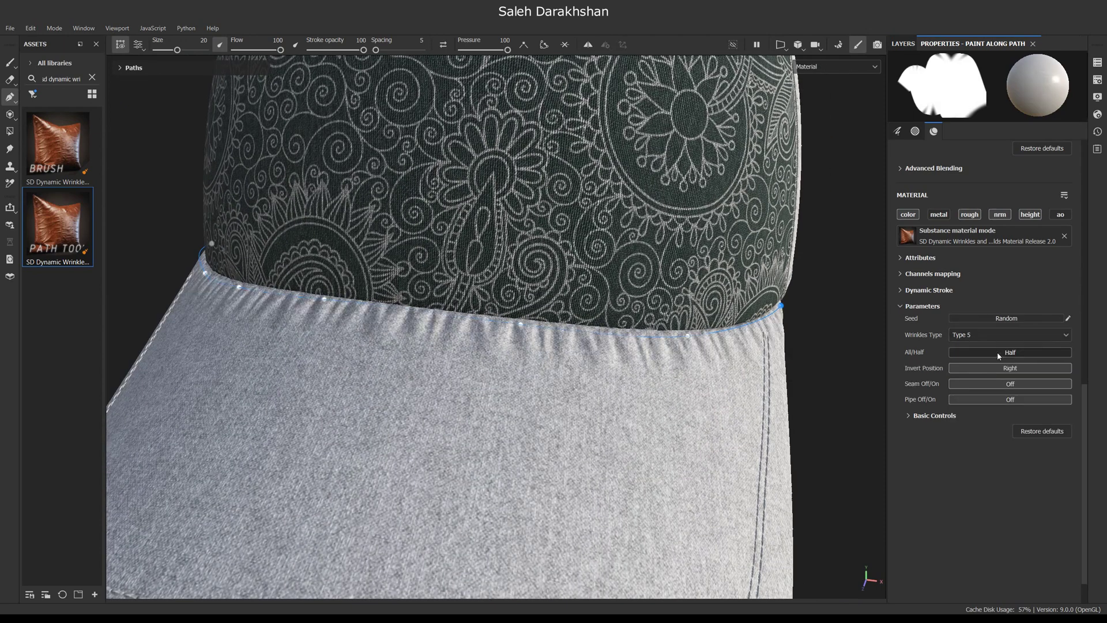
alt+drag(707, 348, 697, 387)
click(1000, 367)
click(1001, 368)
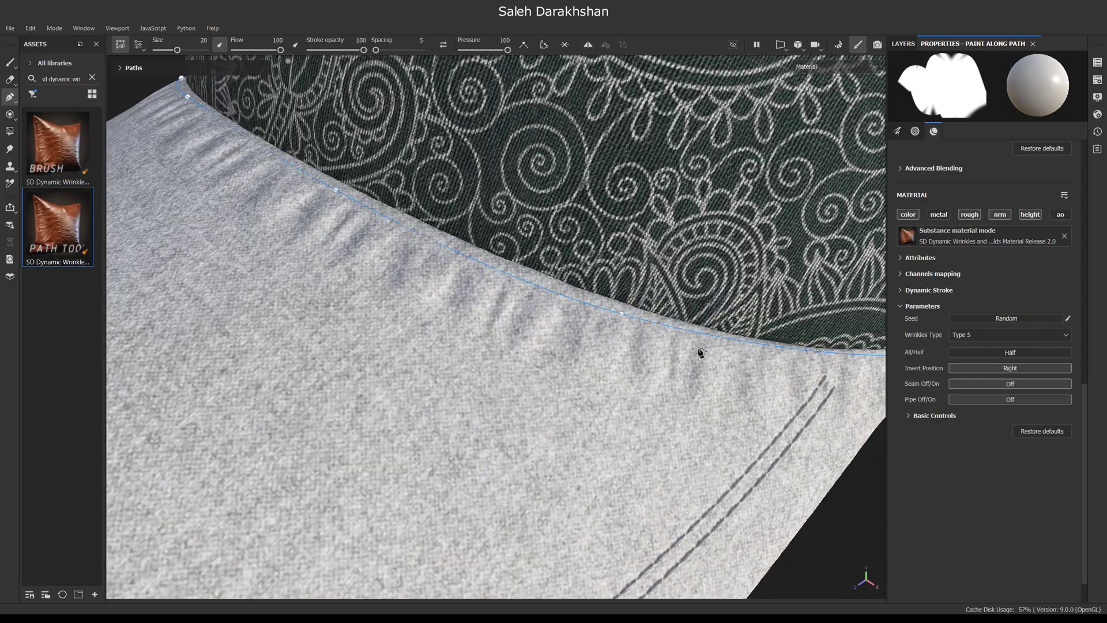
Examine the half-sided wrinkles along the brim seam close up and from several angles
alt+drag(743, 353, 623, 329)
scroll(623, 328, up, 3)
scroll(632, 321, down, 3)
alt+drag(514, 378, 577, 358)
scroll(573, 291, up, 3)
click(546, 280)
scroll(576, 306, down, 3)
alt+drag(591, 315, 691, 340)
scroll(669, 353, up, 1)
alt+drag(507, 379, 508, 323)
scroll(640, 376, down, 3)
scroll(609, 373, up, 3)
Try wrinkle Type 6 and Type 7 on the seam path
click(1008, 334)
click(970, 405)
alt+drag(643, 369, 568, 366)
scroll(541, 321, down, 3)
scroll(567, 366, up, 3)
click(963, 338)
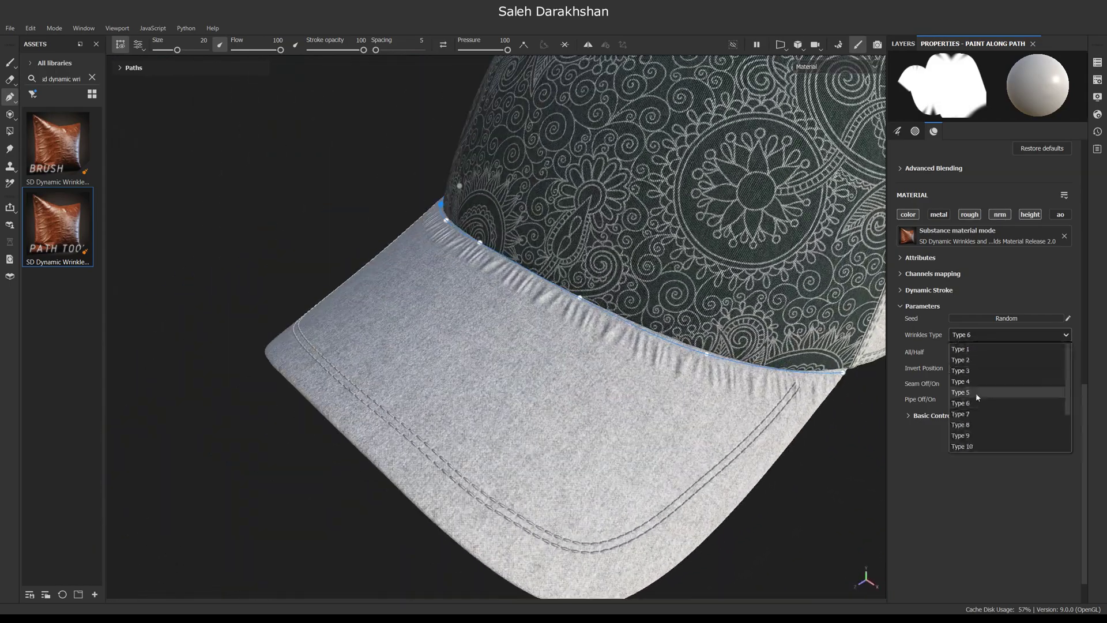
click(972, 414)
Try wrinkle Type 8 and Type 9 on the seam path
click(976, 339)
click(976, 425)
alt+drag(804, 401, 853, 397)
click(1014, 336)
click(973, 428)
click(976, 336)
click(973, 435)
alt+drag(628, 364, 469, 247)
Set the seam path's wrinkle type to Type 1
click(1009, 334)
click(968, 349)
scroll(469, 247, up, 3)
Smudge the seam wrinkles outward into the brim with the Smudge tool, from one end to the middle
click(9, 149)
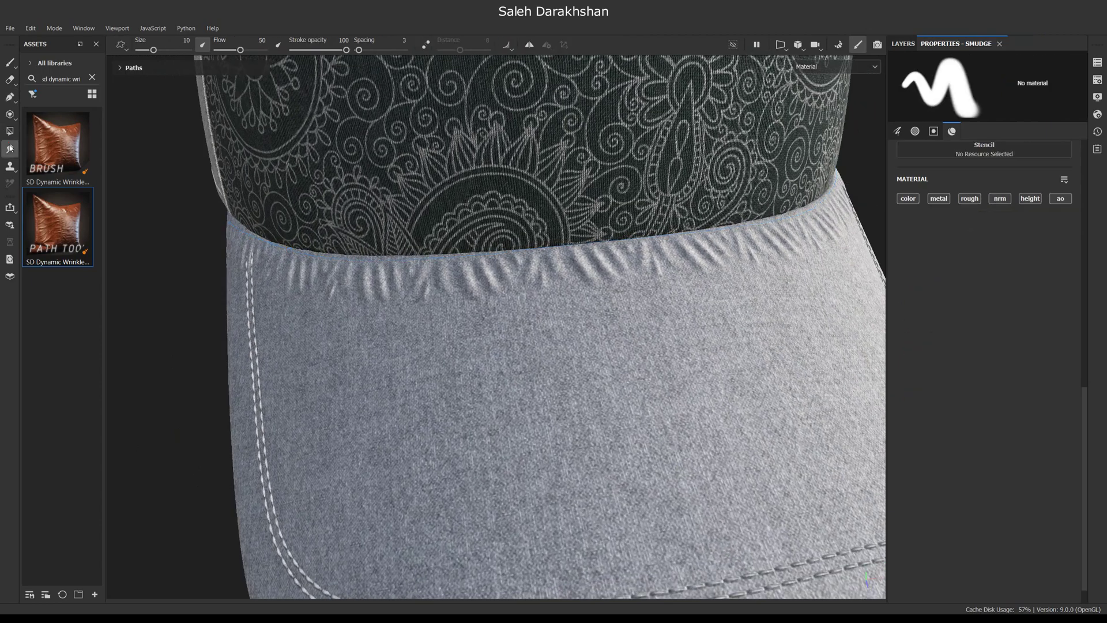
mouse_move(484, 322)
alt+mouse_down()
mouse_move(620, 331)
mouse_move(732, 323)
mouse_move(727, 308)
alt+mouse_up()
alt+drag(706, 396, 497, 235)
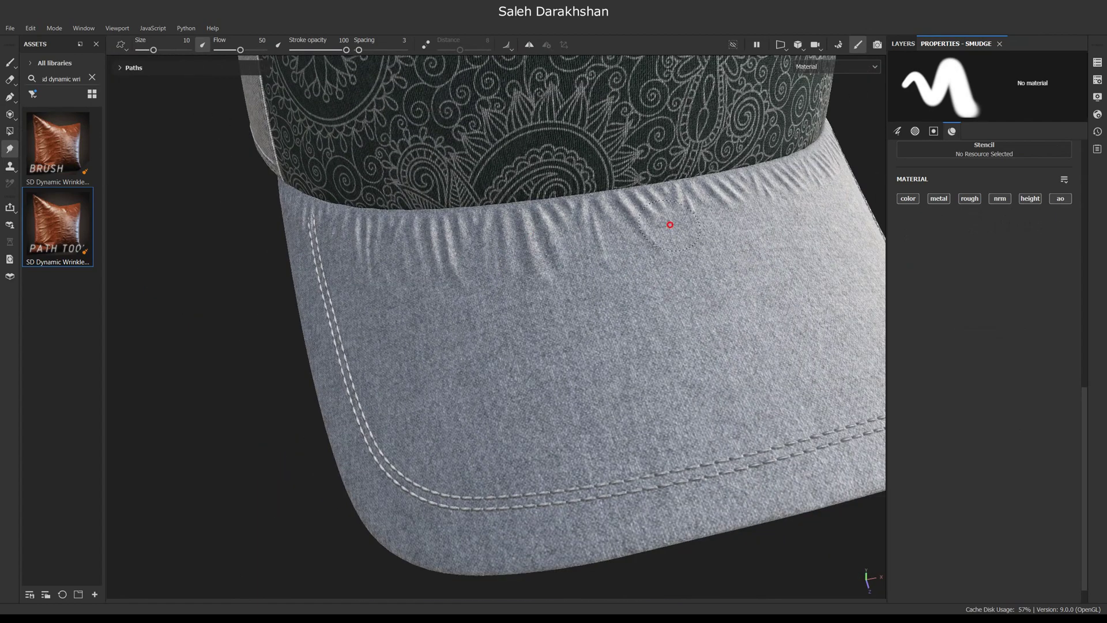
alt+drag(687, 260, 526, 279)
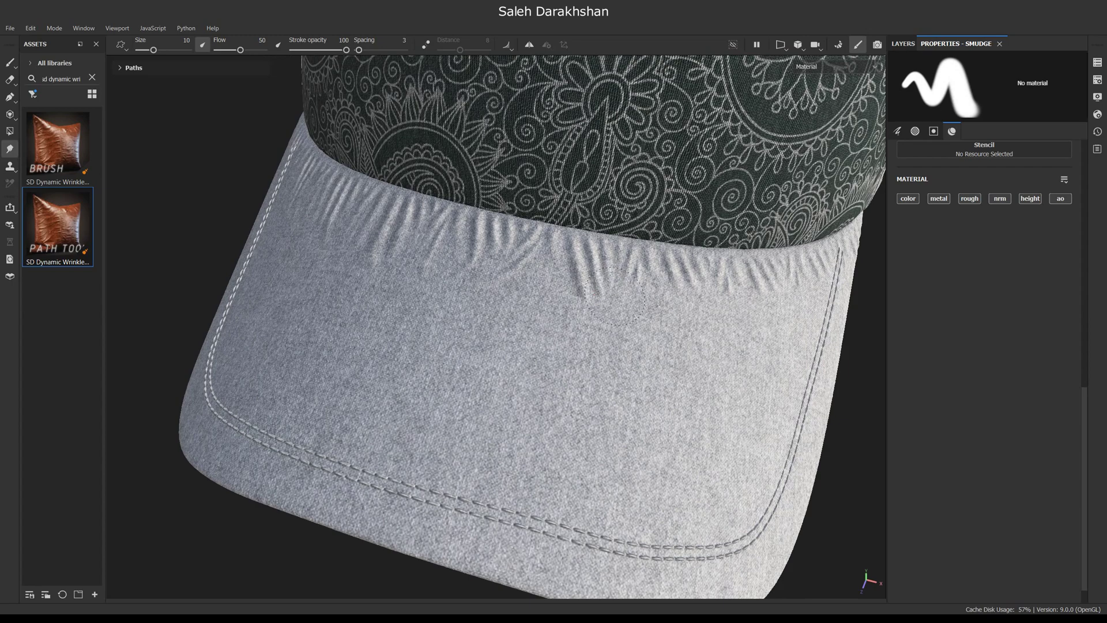
Smudge the remaining seam wrinkles at the brim's other end, near the stitching
alt+middle_drag(639, 322, 552, 273)
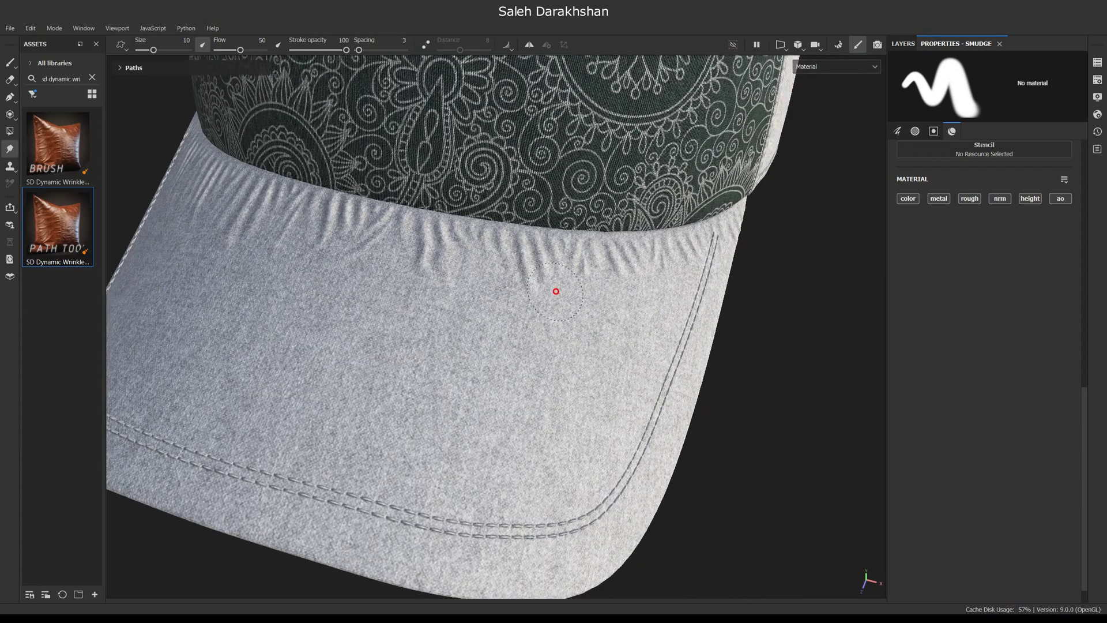
alt+drag(679, 254, 735, 276)
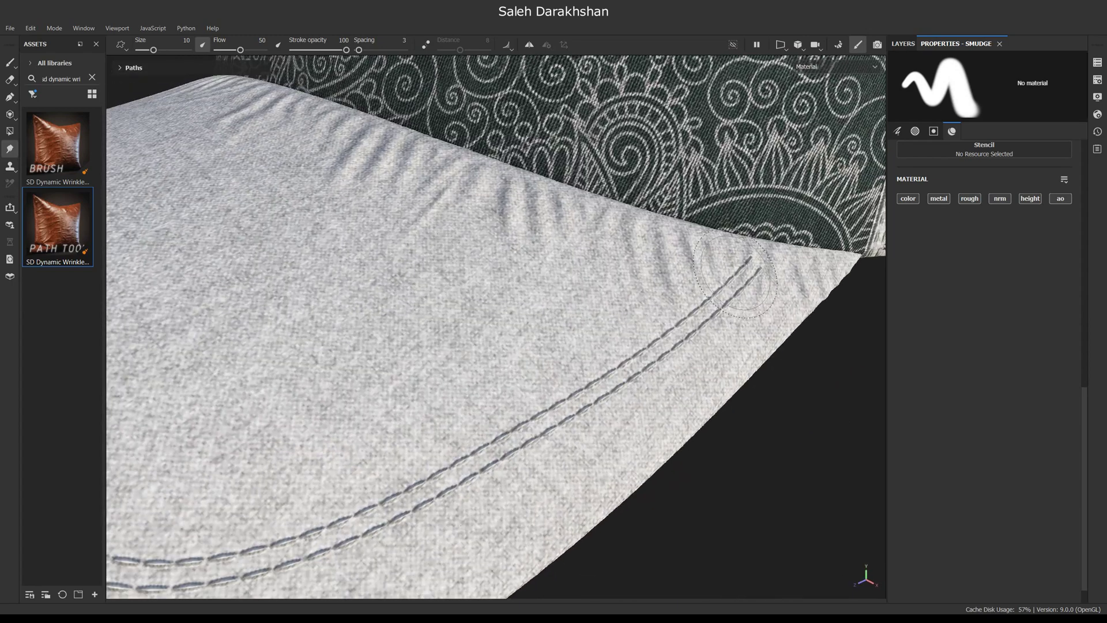
mouse_move(666, 287)
alt+mouse_down()
mouse_move(659, 371)
mouse_move(576, 280)
alt+mouse_up()
scroll(568, 332, down, 4)
alt+drag(516, 363, 497, 314)
scroll(473, 308, up, 4)
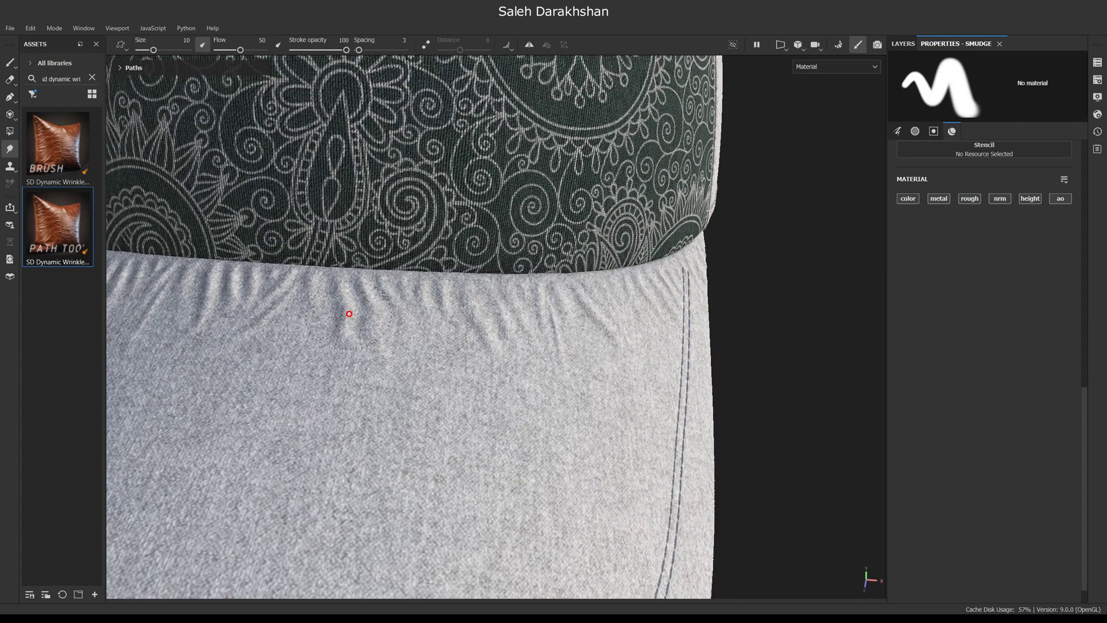
Refine the smudged folds at the brim's centre and back to the first end, varying their length
scroll(340, 369, down, 4)
alt+drag(340, 369, 382, 388)
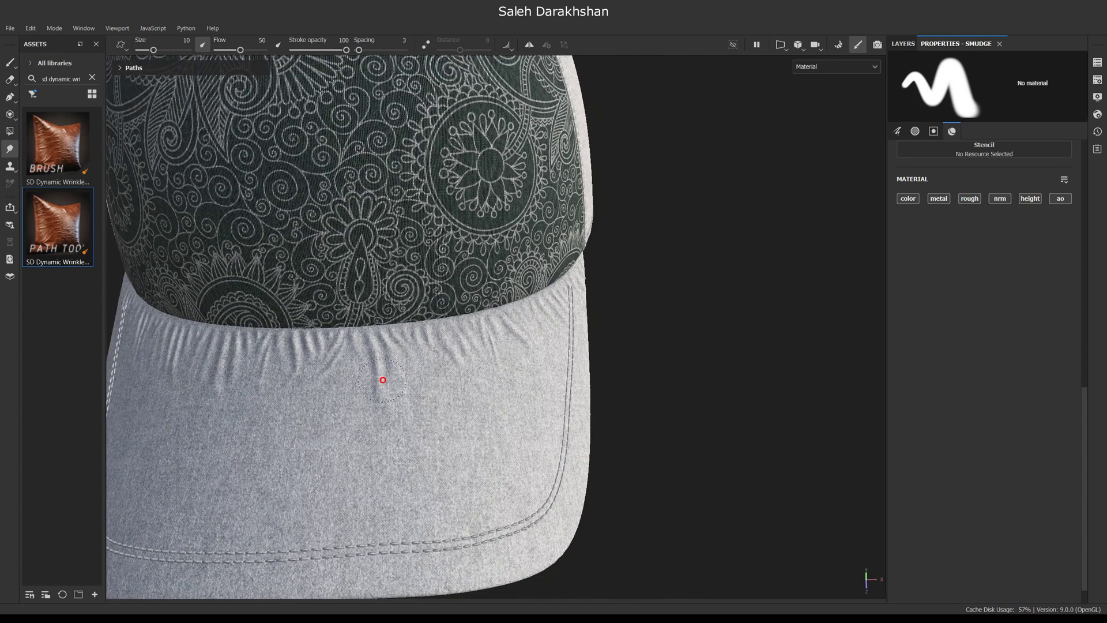
alt+drag(288, 394, 510, 355)
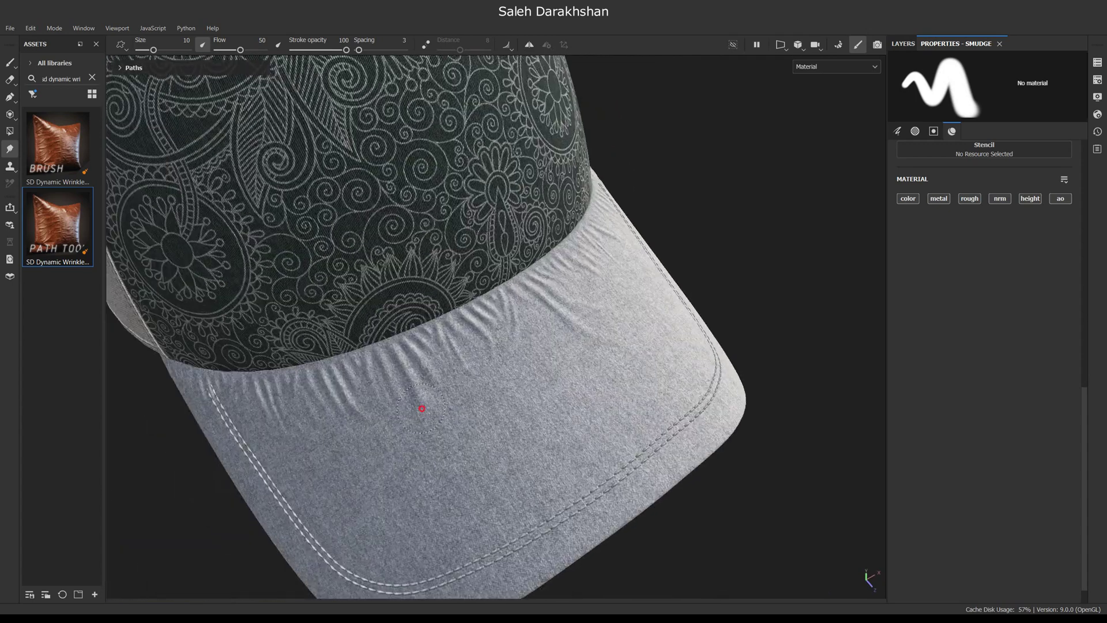
alt+drag(444, 430, 433, 381)
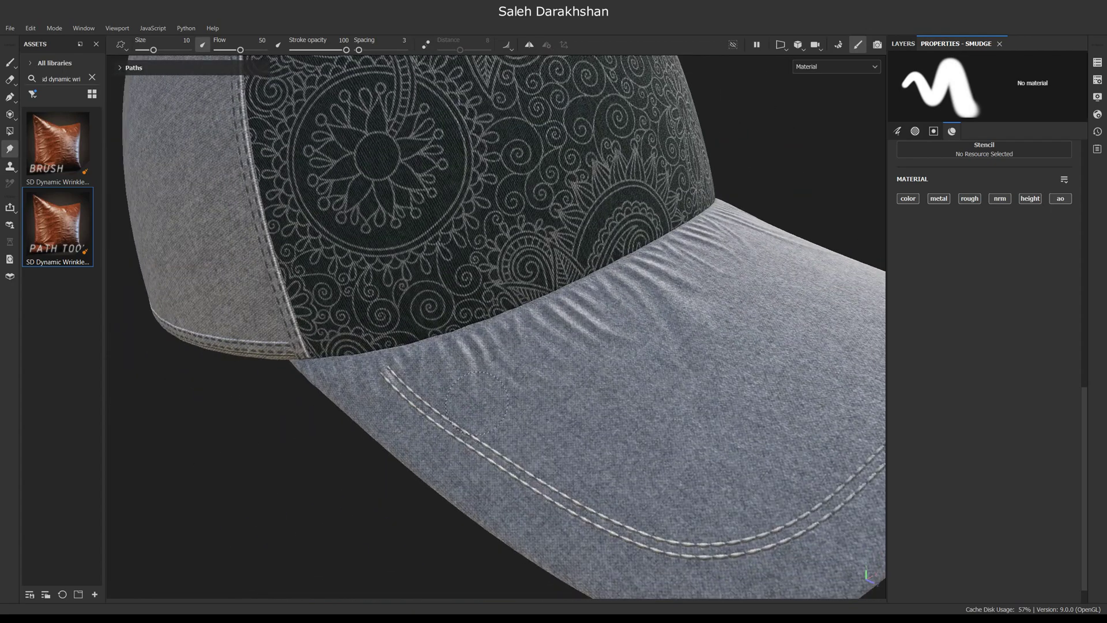
scroll(486, 381, down, 5)
mouse_move(486, 381)
alt+mouse_down()
mouse_move(465, 340)
mouse_move(558, 393)
mouse_move(523, 326)
mouse_move(531, 388)
mouse_move(606, 309)
alt+mouse_up()
scroll(558, 393, up, 5)
alt+right_drag(597, 320, 479, 305)
alt+drag(478, 305, 283, 263)
alt+middle_drag(284, 263, 225, 228)
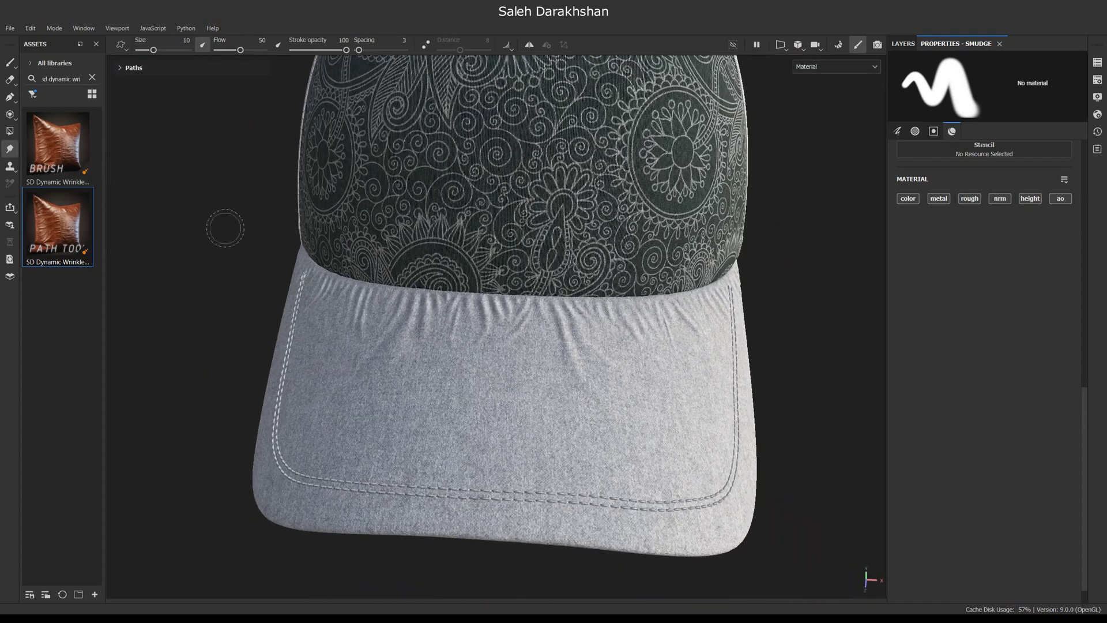
Draw a new wrinkle path with the path tool preset down the brim's centre, from the crown seam to the front edge
click(52, 221)
scroll(509, 363, up, 3)
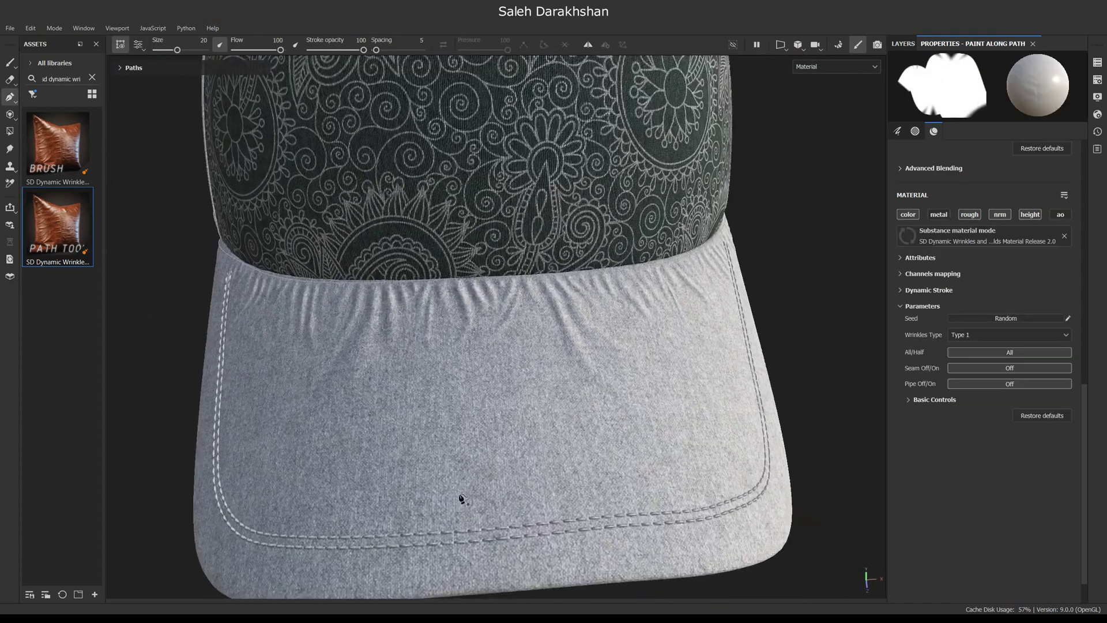
alt+drag(514, 493, 526, 455)
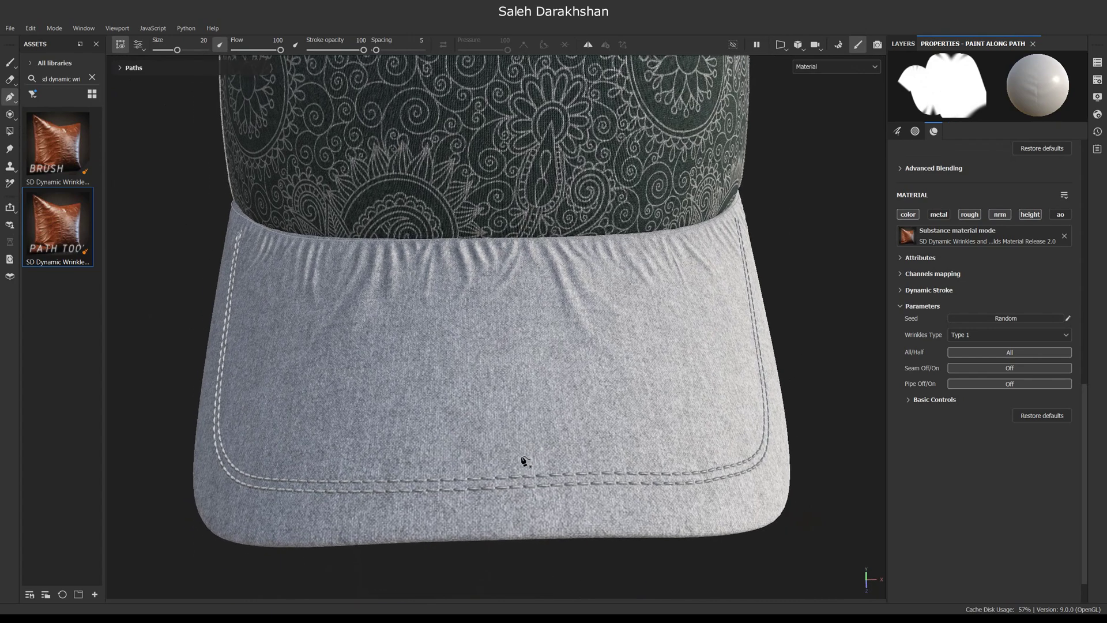
alt+drag(488, 248, 528, 390)
Browse wrinkle types for the brim's centre path and set it to Type 7
click(974, 334)
click(968, 359)
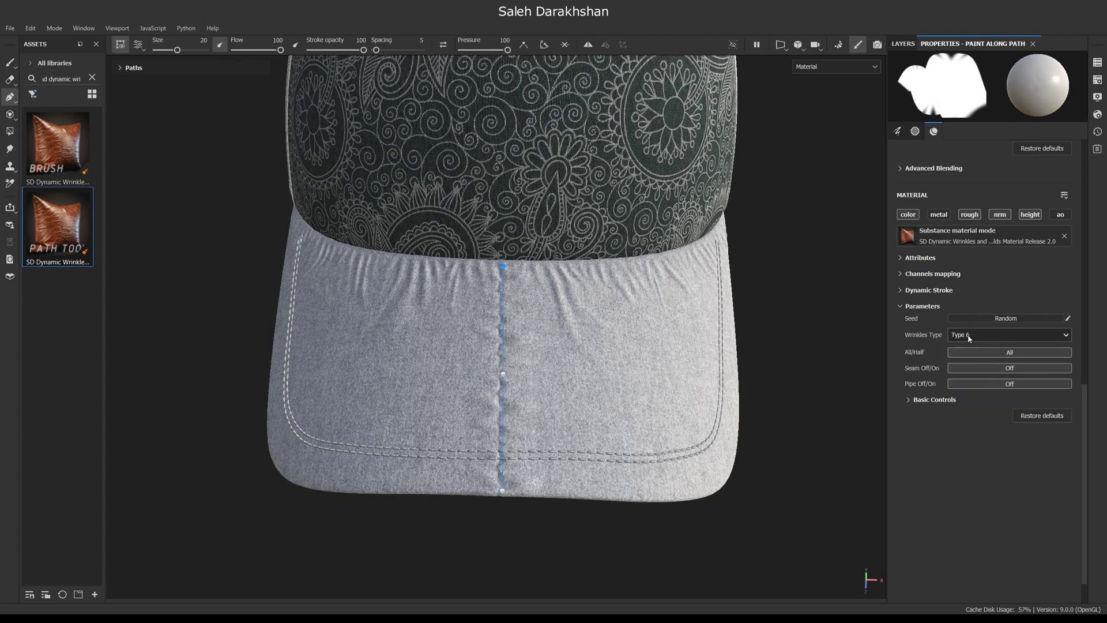
click(968, 337)
click(959, 411)
scroll(511, 388, up, 2)
alt+drag(566, 419, 535, 403)
scroll(499, 356, down, 2)
Try the seam option on the centre path with different slider settings, and turn it off again
click(1005, 369)
mouse_move(706, 375)
alt+mouse_down()
mouse_move(667, 369)
mouse_move(766, 374)
mouse_move(704, 382)
alt+mouse_up()
scroll(766, 374, up, 2)
drag(989, 393, 1070, 398)
alt+drag(514, 397, 496, 393)
click(994, 390)
drag(988, 414, 1067, 414)
click(998, 369)
Try the Half mode with its position inverted on the centre path, and return to All
click(994, 354)
click(994, 369)
click(995, 369)
click(997, 352)
Turn on the pipe for the centre path and colour it dark green 30493D, sampled from the crown fabric
click(1010, 383)
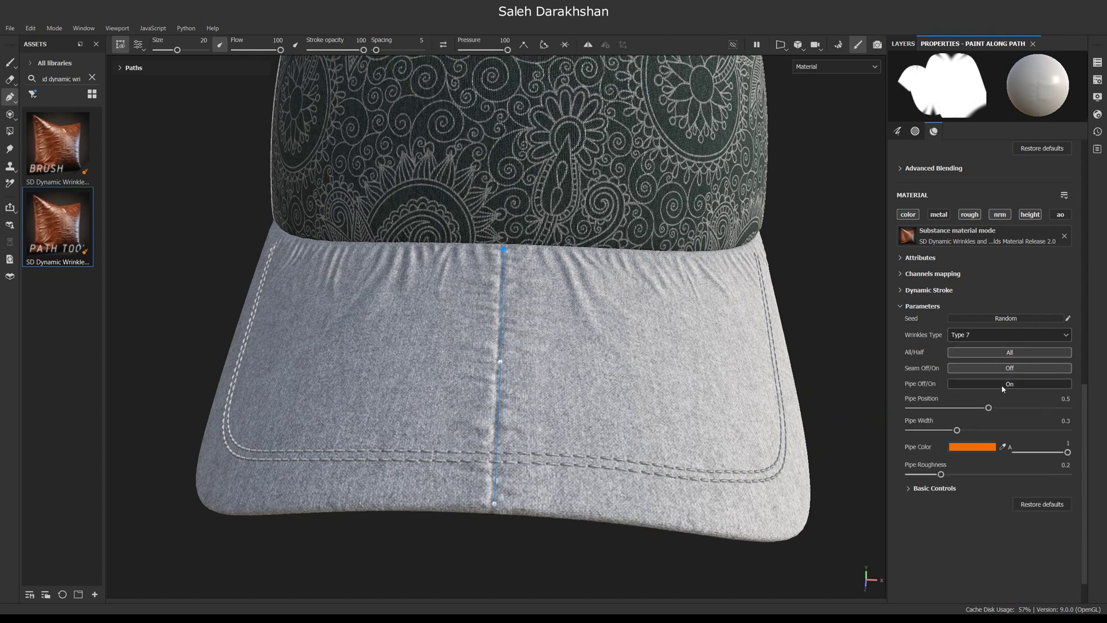
scroll(500, 362, up, 1)
scroll(500, 362, down, 1)
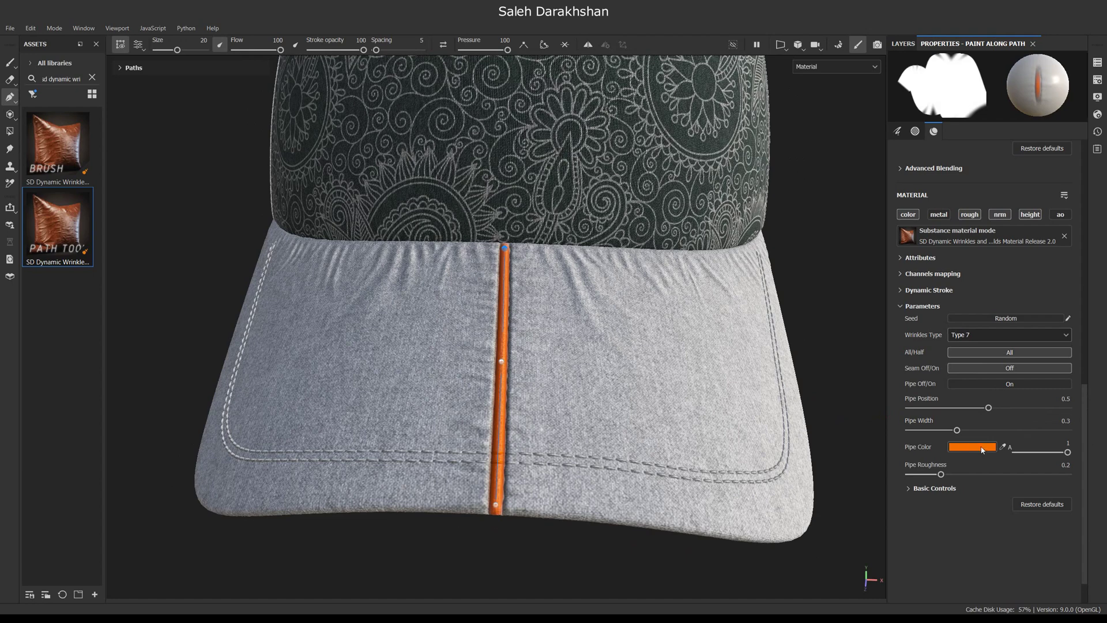
click(982, 450)
drag(952, 482, 952, 441)
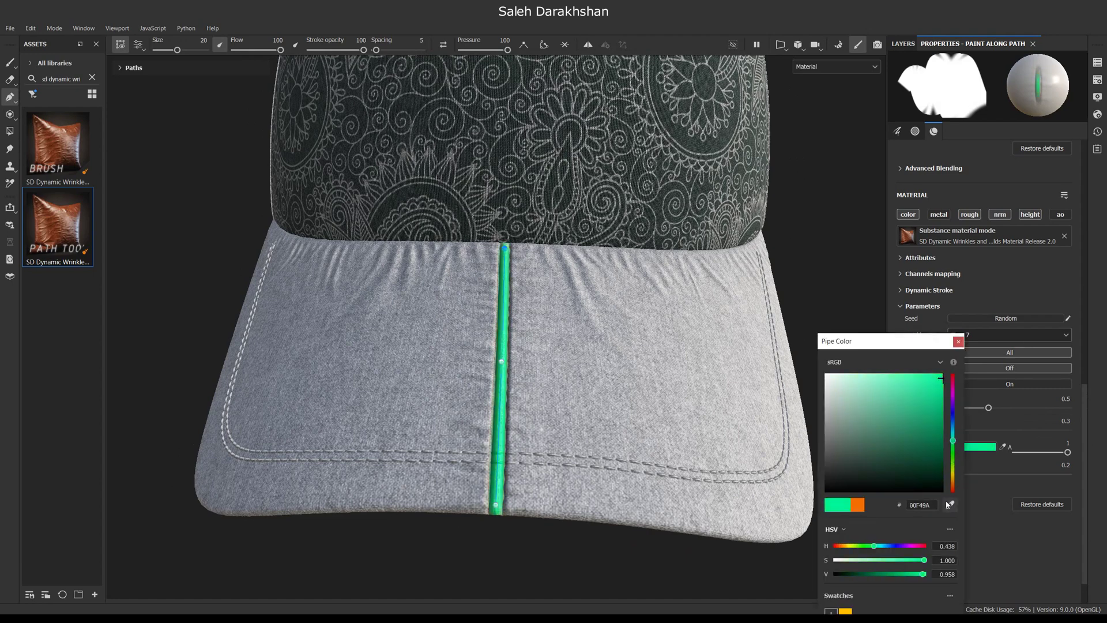
click(551, 179)
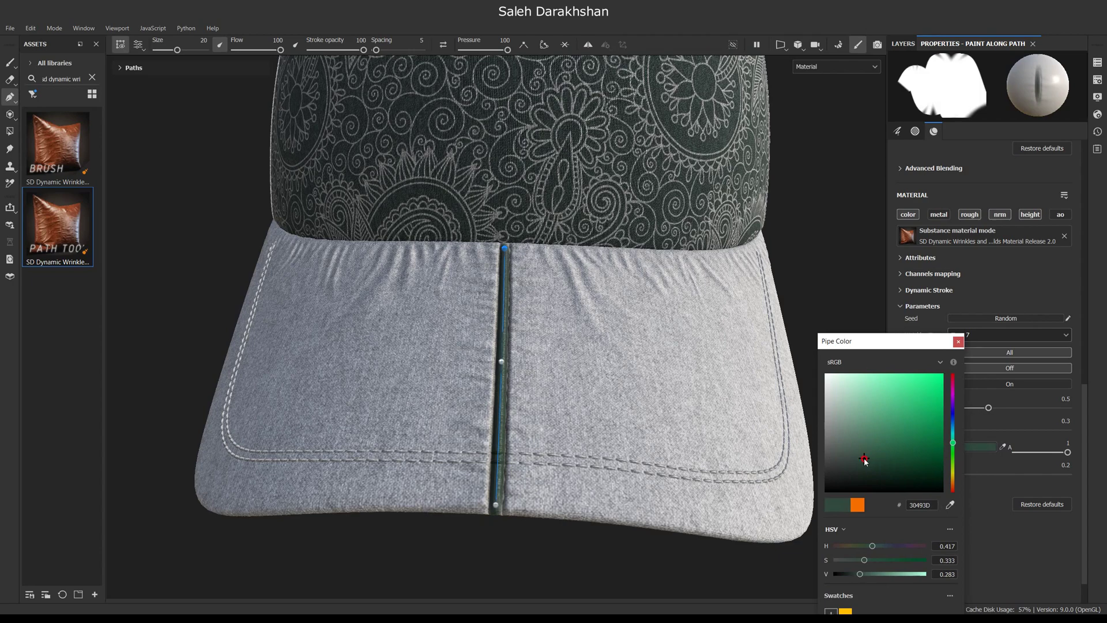
click(958, 342)
scroll(479, 357, up, 3)
key(Escape)
scroll(583, 368, down, 3)
Set the centre path's pipe width to 0.74
alt+drag(588, 362, 599, 385)
scroll(600, 385, up, 2)
mouse_move(1031, 433)
mouse_down()
mouse_move(1039, 440)
mouse_move(913, 434)
mouse_move(1058, 439)
mouse_move(1029, 435)
mouse_up()
scroll(735, 332, down, 2)
Disable the roughness channel for the centre path's material, and toggle the color channel off and back on
click(907, 215)
alt+drag(596, 430, 555, 450)
scroll(555, 449, down, 2)
click(908, 214)
alt+drag(588, 372, 510, 389)
scroll(510, 389, up, 3)
alt+drag(632, 383, 649, 366)
scroll(649, 366, down, 2)
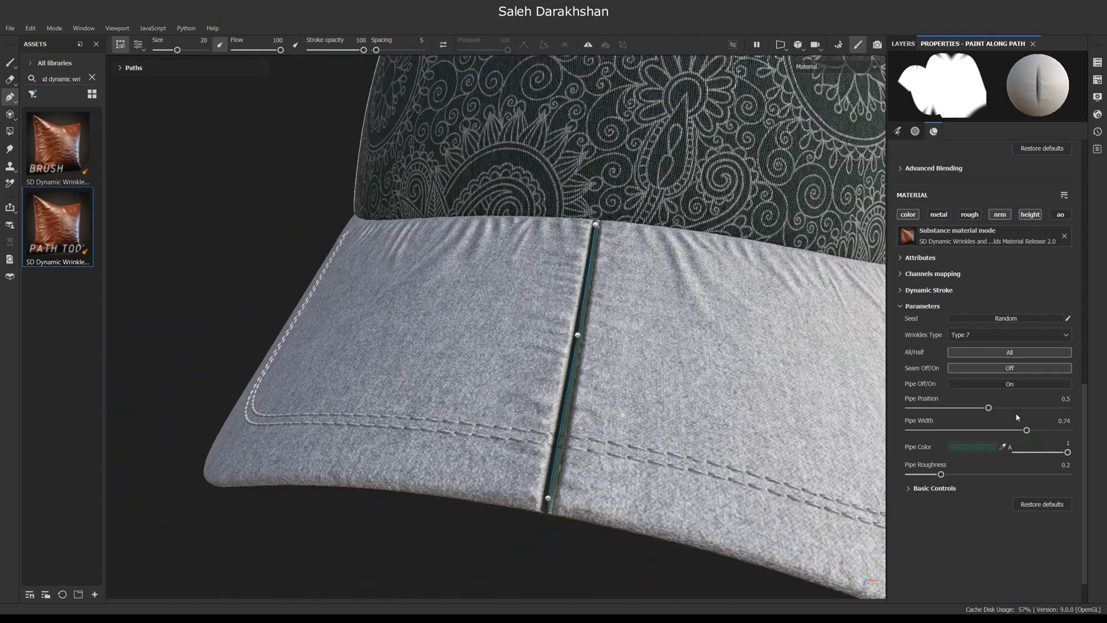
Try shifting the pipe sideways with its position setting, and return it to 0.5
drag(988, 408, 1037, 407)
click(988, 408)
Reposition the centre path's start, middle and end points so the pipe runs straight down the brim's middle
alt+drag(629, 377, 621, 467)
drag(583, 500, 585, 506)
alt+drag(568, 406, 509, 390)
scroll(508, 390, up, 3)
drag(455, 333, 481, 322)
drag(549, 468, 483, 505)
drag(470, 318, 476, 320)
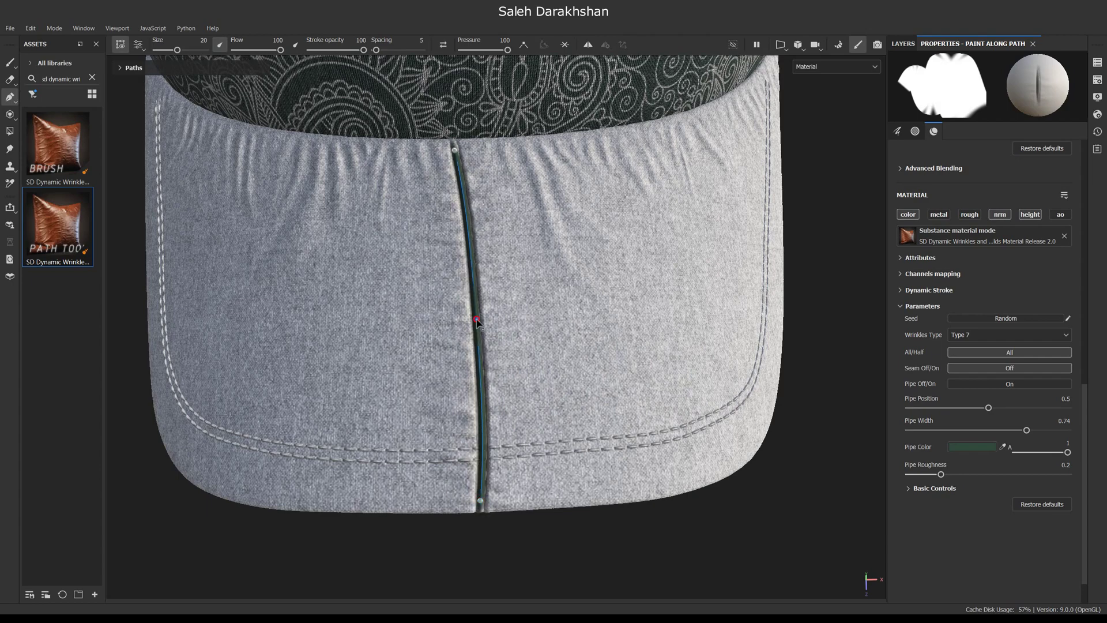
drag(458, 151, 470, 369)
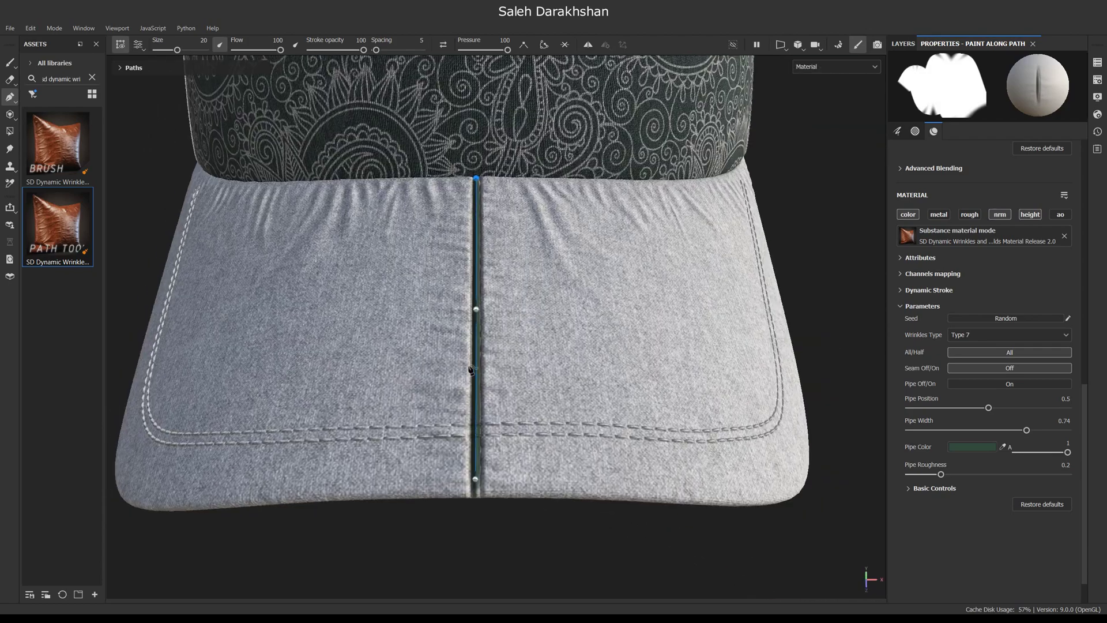
Set the centre piping path's wrinkle type to Type 3
alt+drag(477, 495, 781, 376)
click(957, 335)
click(964, 371)
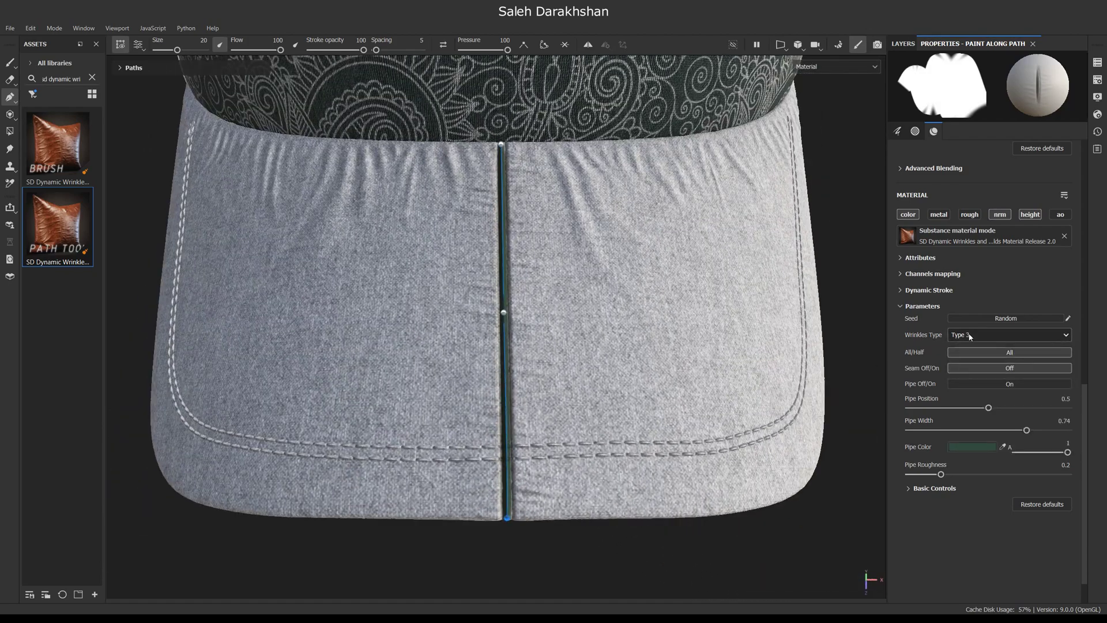
Try several higher-numbered wrinkle types on the centre piping path, ending with Type 11
scroll(968, 337, down, 3)
click(970, 336)
click(967, 433)
click(970, 334)
scroll(970, 403, down, 2)
click(975, 393)
click(974, 337)
click(972, 402)
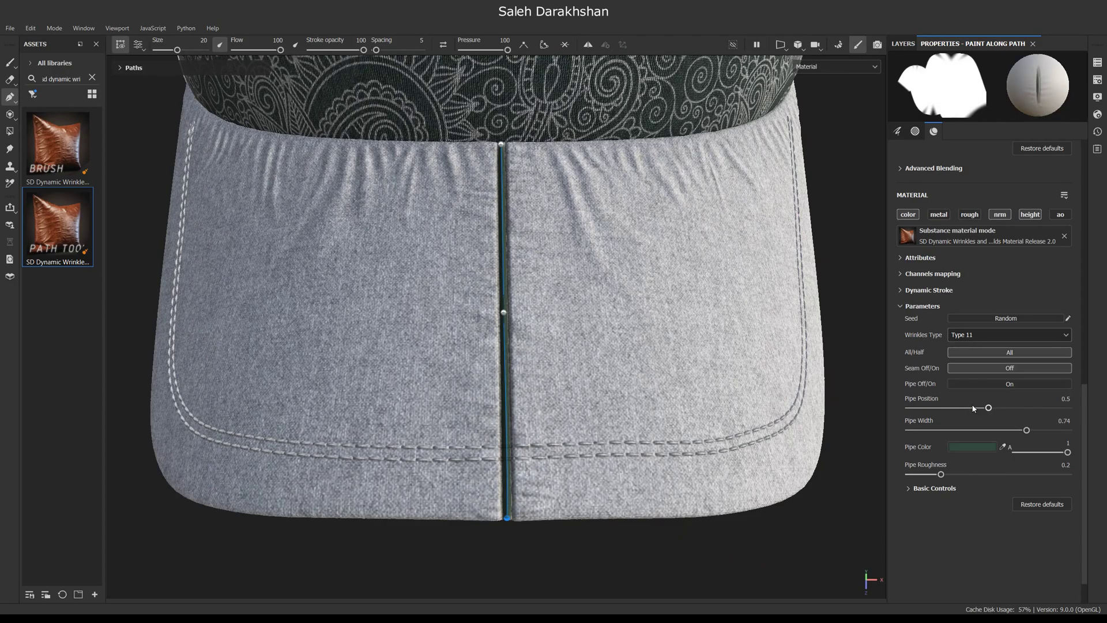
Set the centre piping path's wrinkle type to Type 8
click(970, 339)
click(967, 417)
alt+drag(589, 395, 481, 471)
click(979, 336)
click(969, 371)
alt+drag(568, 418, 531, 364)
Smudge the wrinkles beside the centre piping outward into the brim's left half
click(9, 148)
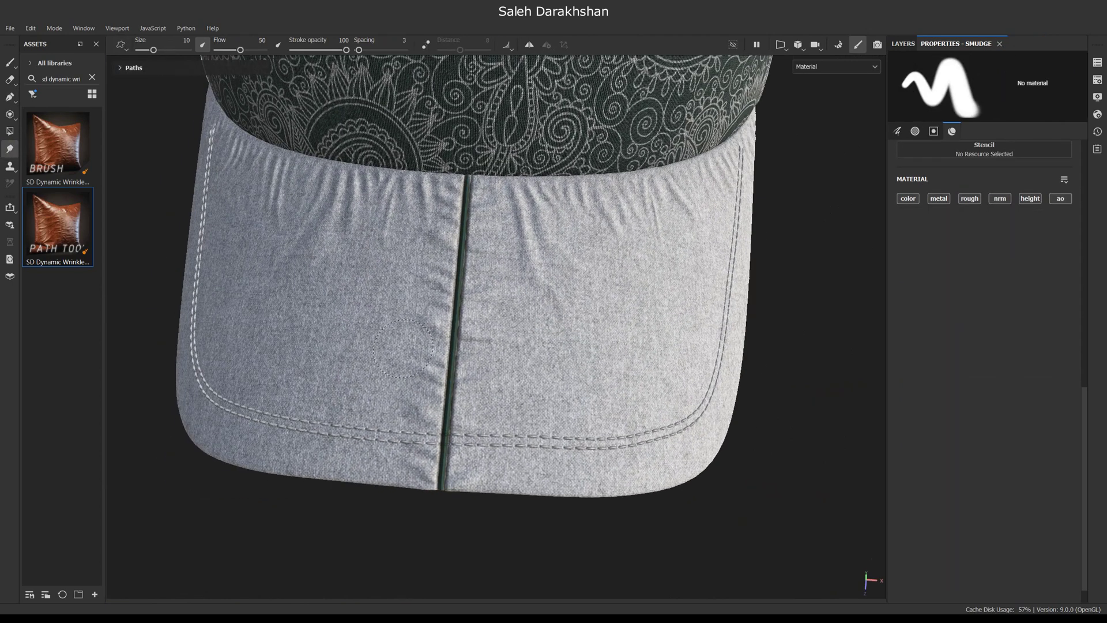
alt+drag(360, 301, 355, 324)
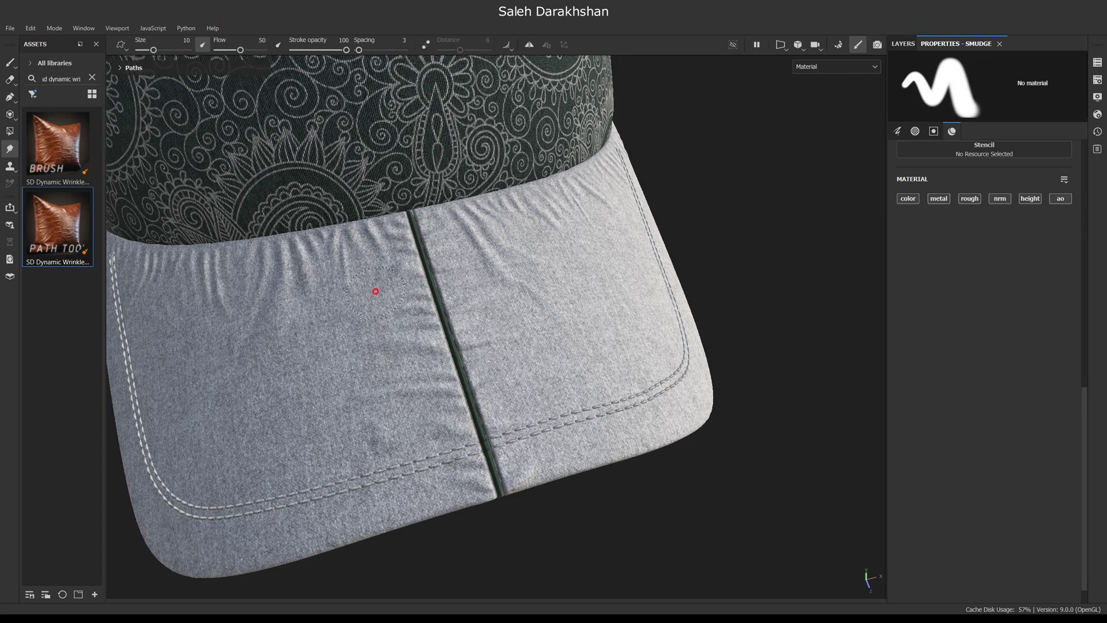
alt+right_drag(376, 298, 412, 305)
alt+drag(413, 306, 404, 332)
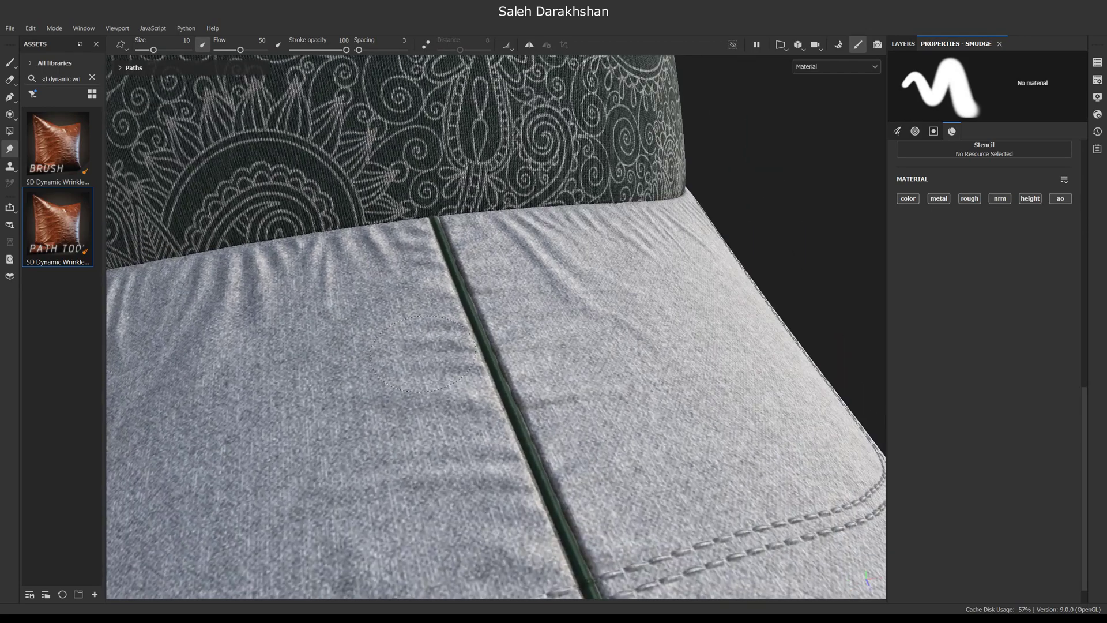
alt+right_drag(352, 335, 316, 330)
Smudge the wrinkles on the other side of the centre piping diagonally into the brim's right half
alt+drag(415, 338, 520, 350)
alt+right_drag(527, 359, 565, 361)
alt+drag(565, 361, 547, 296)
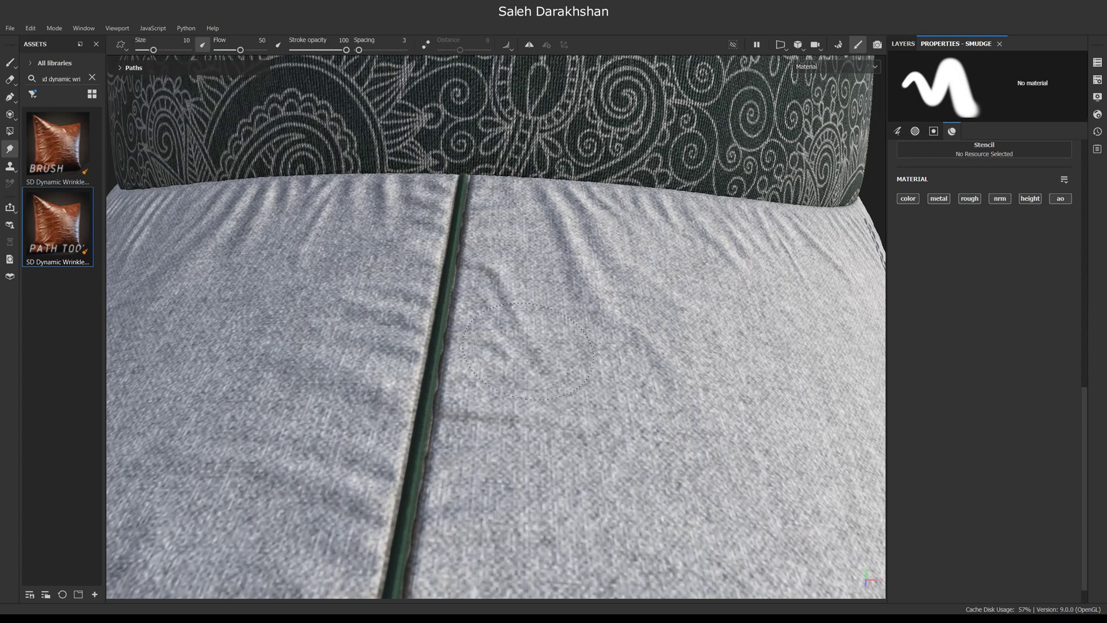
alt+right_drag(543, 346, 505, 340)
alt+drag(505, 305, 545, 357)
alt+right_drag(522, 340, 556, 335)
alt+drag(534, 296, 557, 282)
alt+drag(611, 468, 547, 418)
scroll(560, 500, down, 3)
mouse_move(560, 501)
alt+mouse_down()
mouse_move(560, 450)
mouse_move(533, 451)
alt+mouse_up()
Draw a new path with the dynamic wrinkles path preset along the brim's right edge, from the cap around the front corner
click(65, 221)
alt+drag(662, 465, 617, 434)
alt+middle_drag(616, 434, 381, 350)
alt+drag(381, 350, 306, 243)
scroll(327, 231, up, 3)
alt+drag(383, 247, 791, 286)
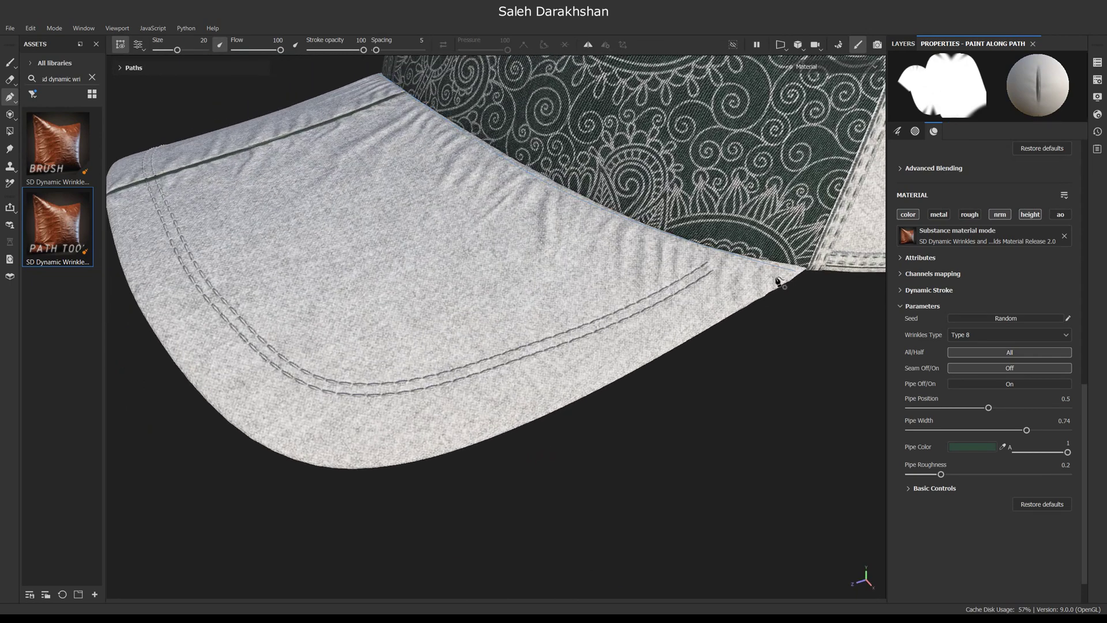
click(623, 354)
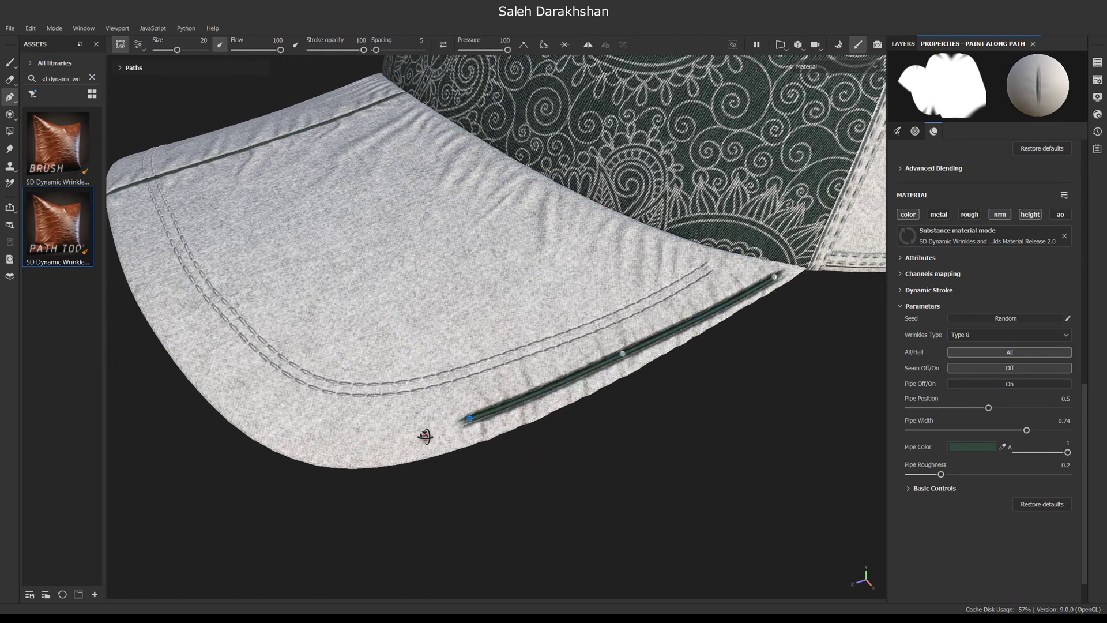
alt+drag(427, 442, 406, 436)
click(210, 459)
mouse_move(292, 447)
alt+mouse_down()
mouse_move(464, 467)
mouse_move(418, 454)
alt+mouse_up()
Turn off the pipe on the brim edge path and limit its wrinkles to Half, with the invert position at Right
click(1026, 388)
scroll(506, 422, down, 3)
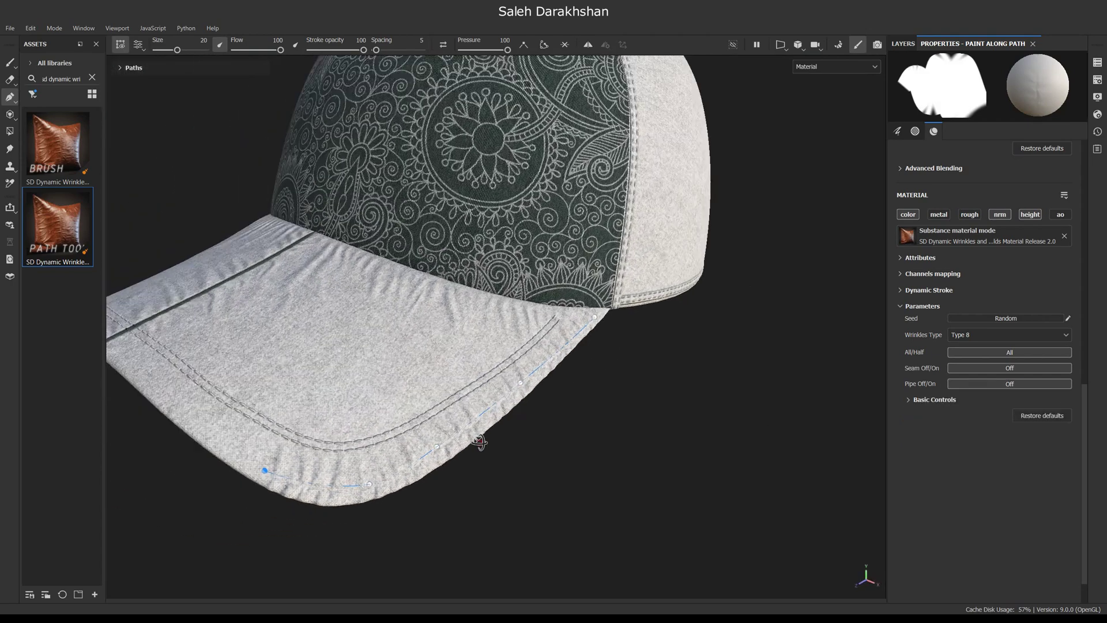
alt+drag(506, 423, 458, 381)
scroll(457, 381, up, 5)
click(1019, 353)
click(1010, 372)
Reposition the edge path's points so it follows the brim's outer right edge and front corner
scroll(614, 364, down, 3)
mouse_move(614, 364)
alt+mouse_down()
mouse_move(555, 398)
mouse_move(567, 353)
mouse_move(741, 306)
mouse_move(704, 325)
alt+mouse_up()
scroll(555, 398, up, 3)
click(548, 391)
scroll(544, 407, down, 3)
shift+right_drag(582, 348, 479, 358)
alt+drag(567, 363, 501, 411)
scroll(502, 412, up, 3)
drag(531, 326, 654, 352)
scroll(545, 346, down, 3)
drag(555, 385, 433, 419)
scroll(404, 418, up, 3)
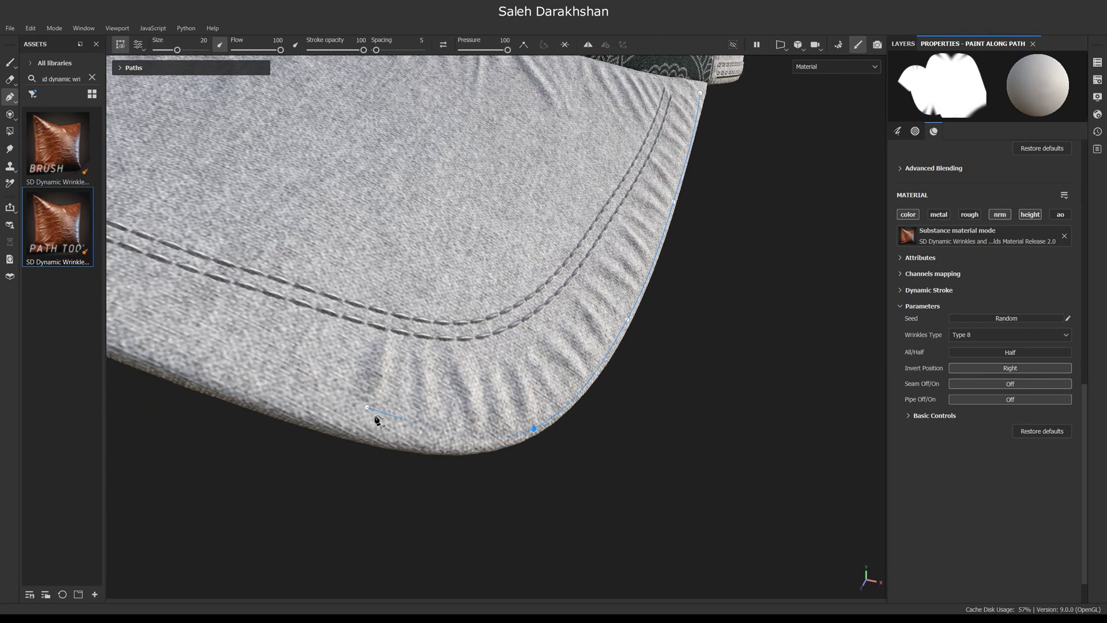
Extend the edge path along the brim's front edge up to the centre piping
alt+drag(339, 416, 549, 484)
click(540, 474)
mouse_move(458, 473)
alt+mouse_down()
mouse_move(496, 502)
mouse_move(603, 440)
mouse_move(561, 198)
mouse_move(580, 218)
alt+mouse_up()
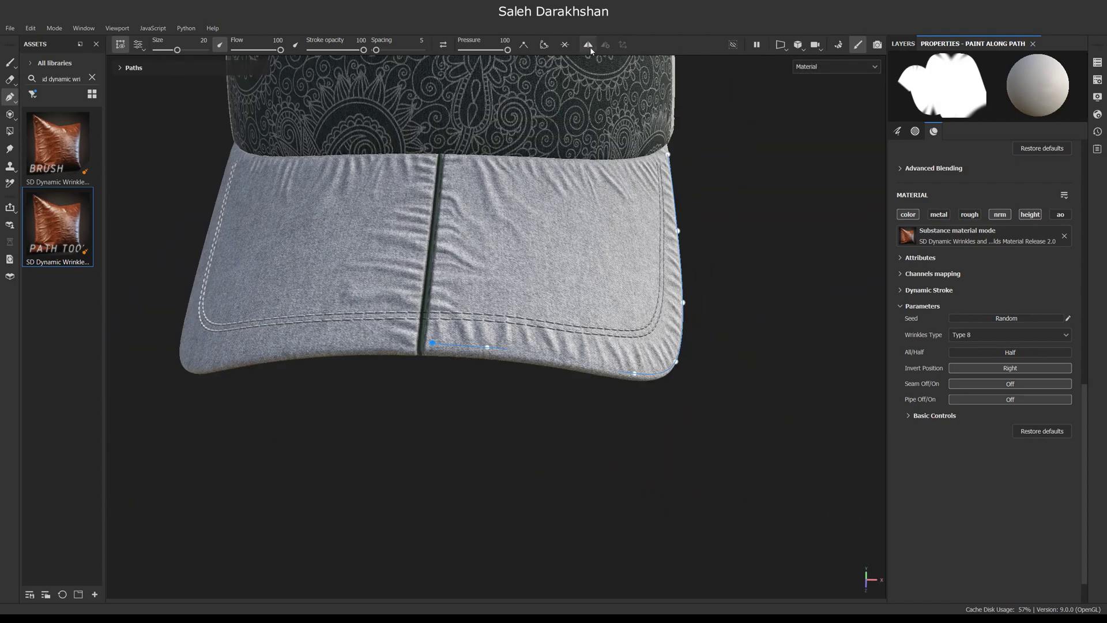
Try mirror symmetry on X for the edge path with the symmetry plane offset to 0.01
scroll(416, 315, up, 3)
alt+drag(445, 328, 583, 349)
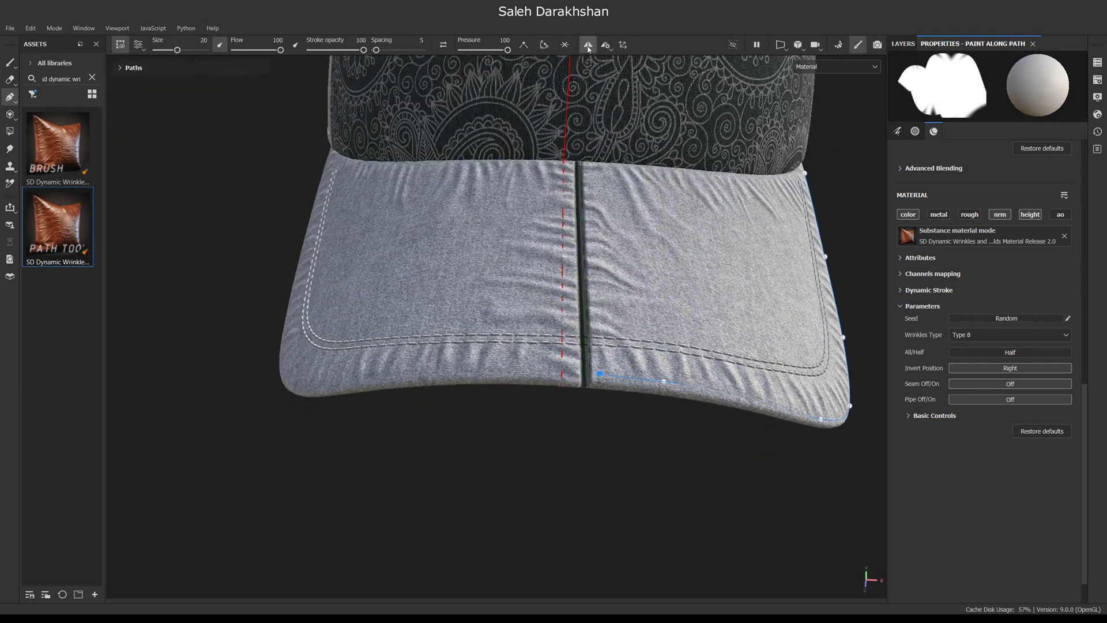
click(610, 48)
drag(632, 119, 632, 121)
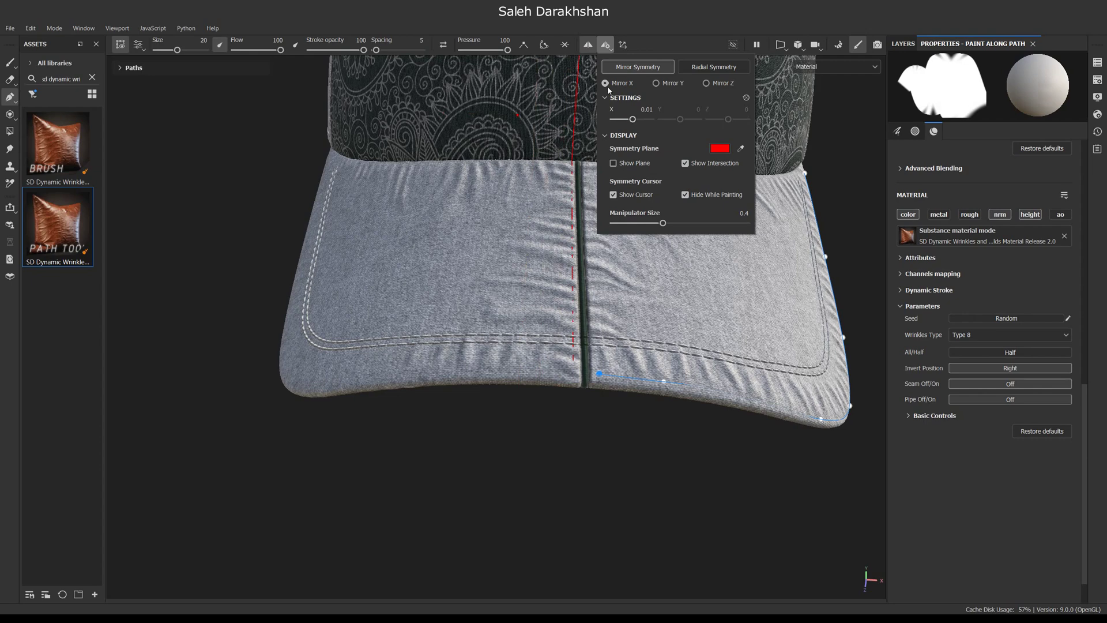
click(589, 46)
Continue the edge path past the centre piping along the left front edge, and move its point closer to the border
alt+drag(587, 366, 461, 358)
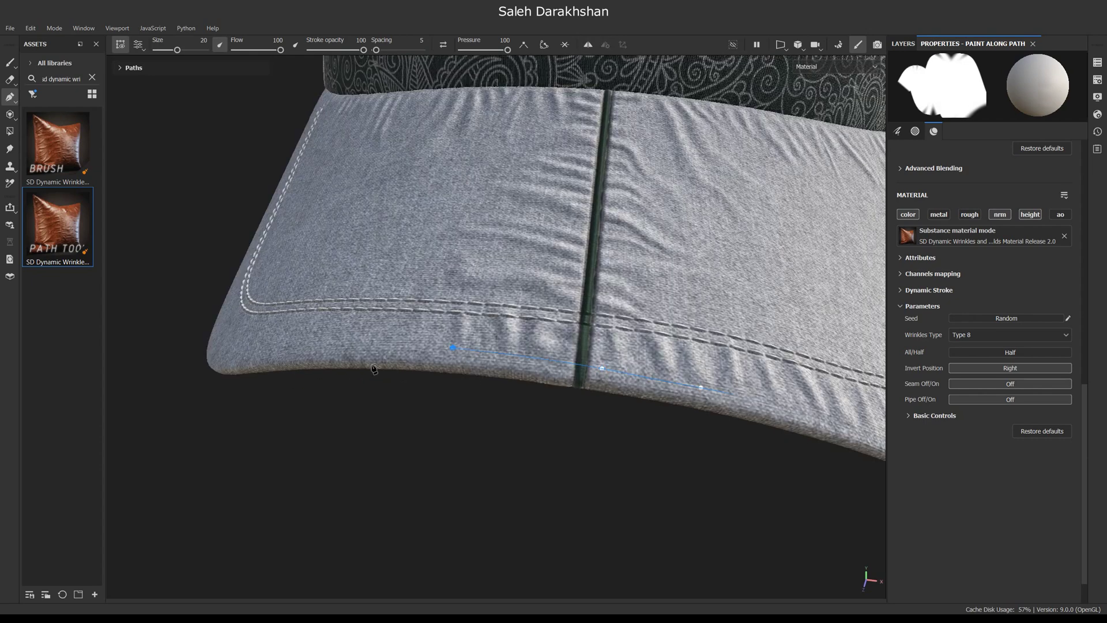
alt+drag(507, 322, 579, 345)
alt+drag(424, 351, 621, 373)
drag(667, 317, 667, 327)
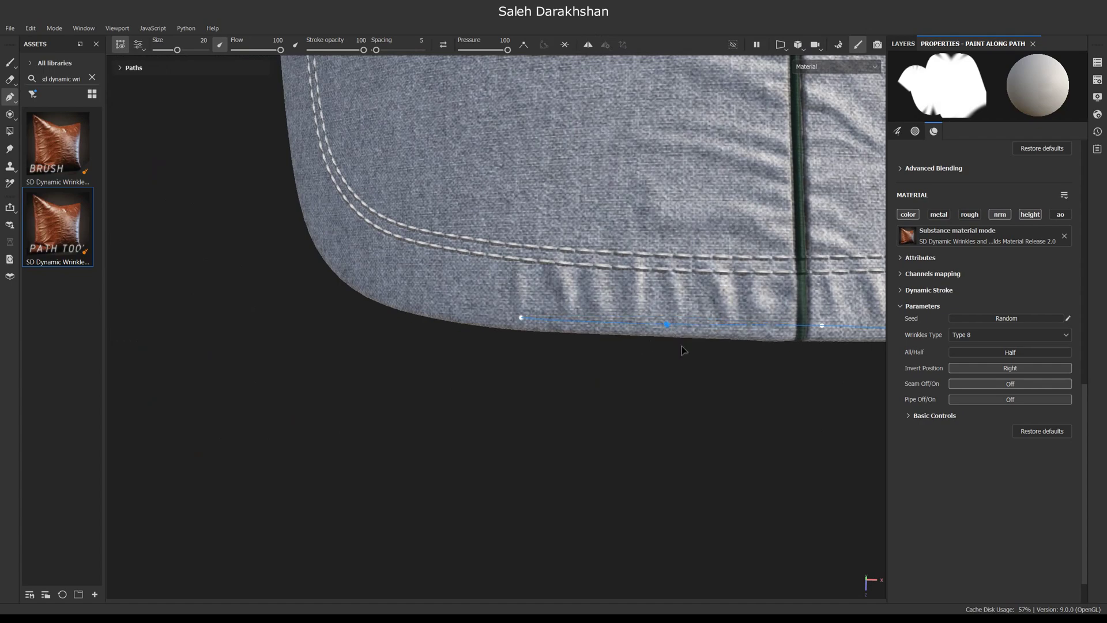
alt+middle_drag(650, 344, 536, 349)
drag(549, 344, 659, 245)
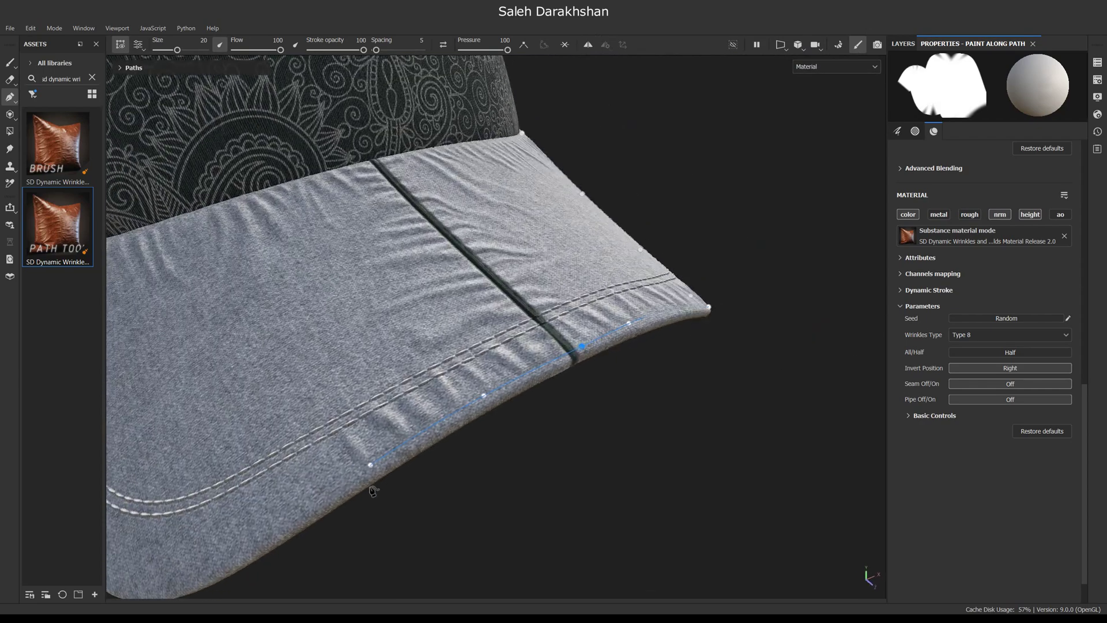
Extend the edge path around the brim's left front corner and up its side to where the brim meets the cap
alt+drag(373, 489, 573, 367)
click(555, 381)
alt+drag(430, 417, 594, 353)
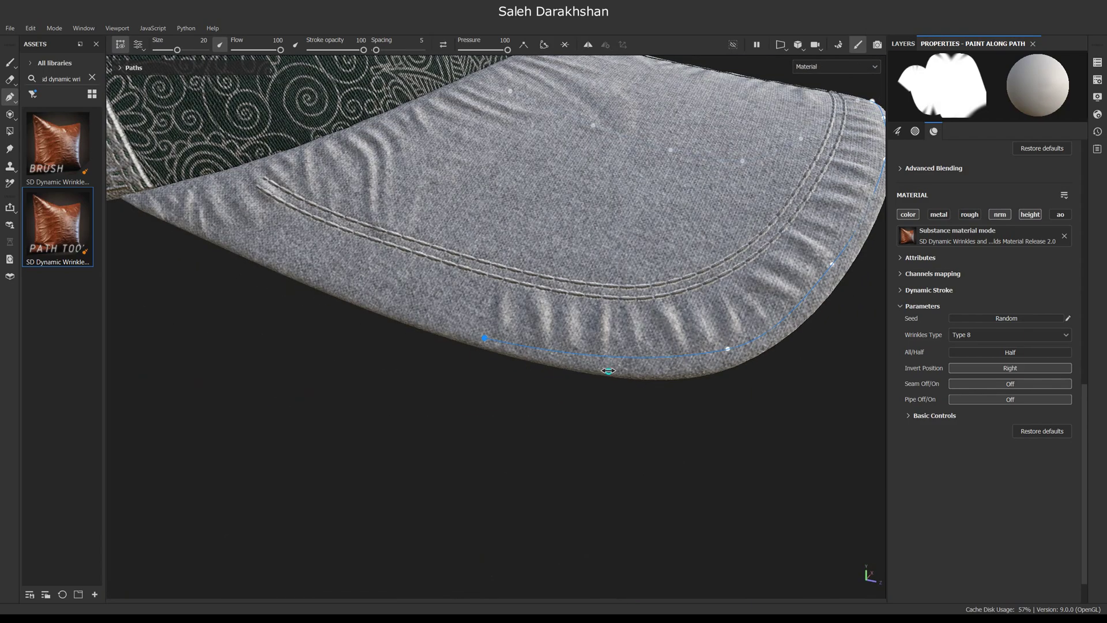
alt+drag(718, 384, 673, 412)
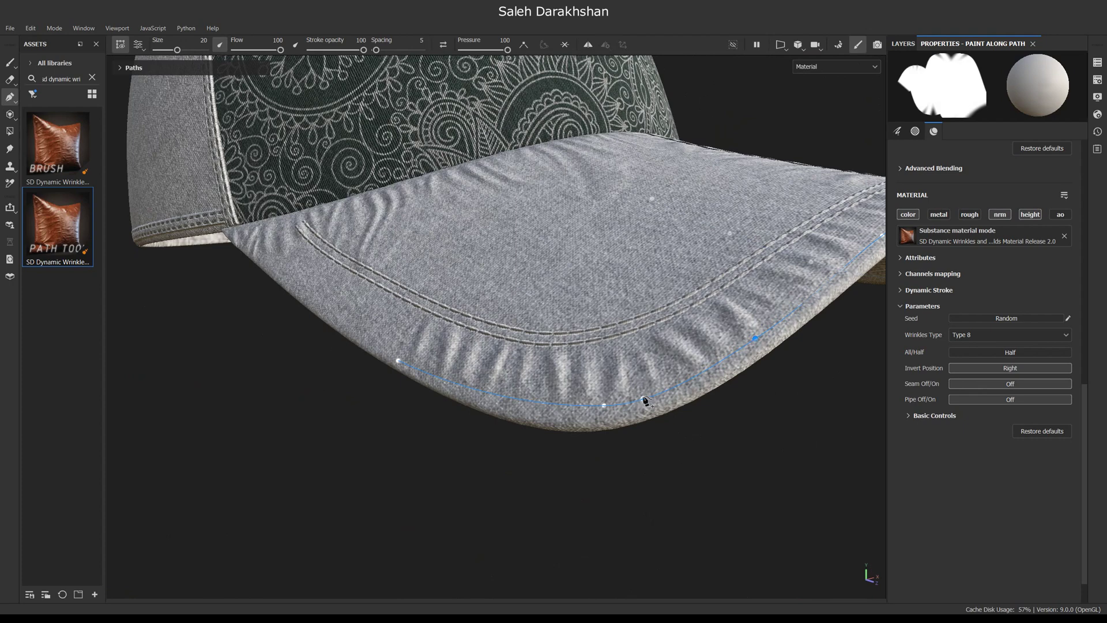
alt+drag(602, 419, 279, 292)
click(191, 246)
alt+drag(191, 246, 316, 274)
click(200, 218)
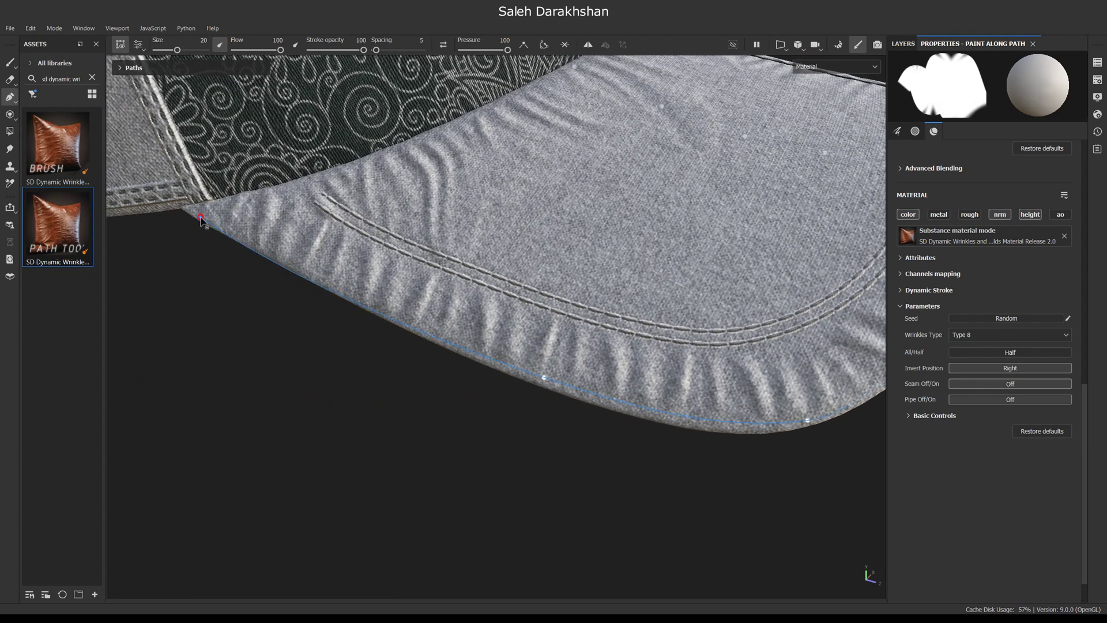
Adjust the path's points along the left side and front so the curve sits on the brim's edge
alt+drag(311, 287, 539, 404)
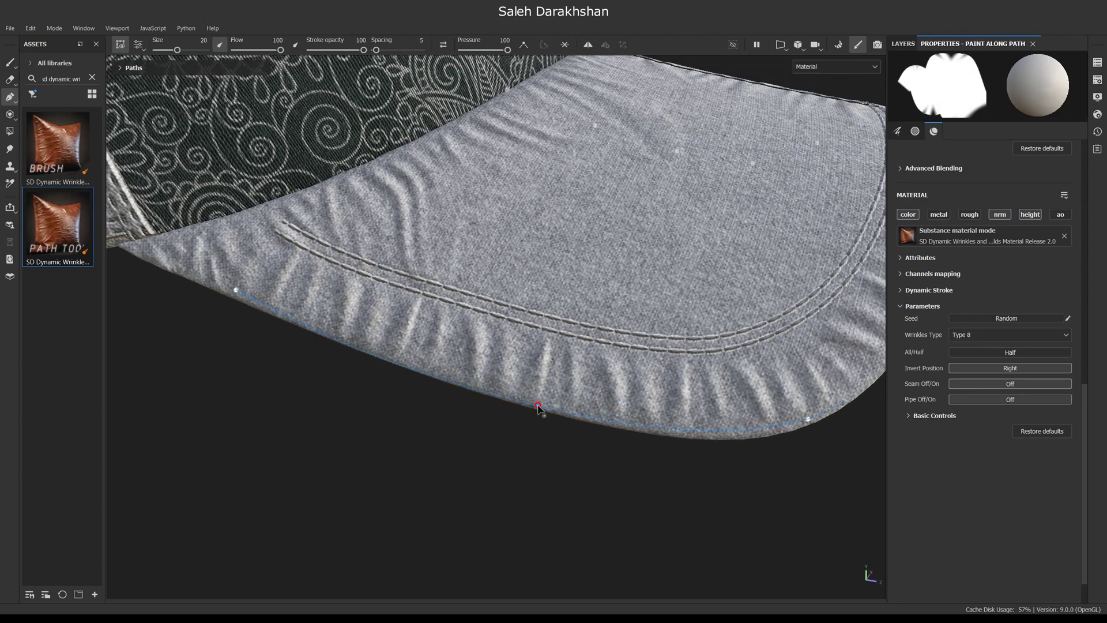
click(537, 406)
scroll(539, 407, down, 3)
alt+drag(660, 411, 617, 396)
scroll(581, 424, up, 5)
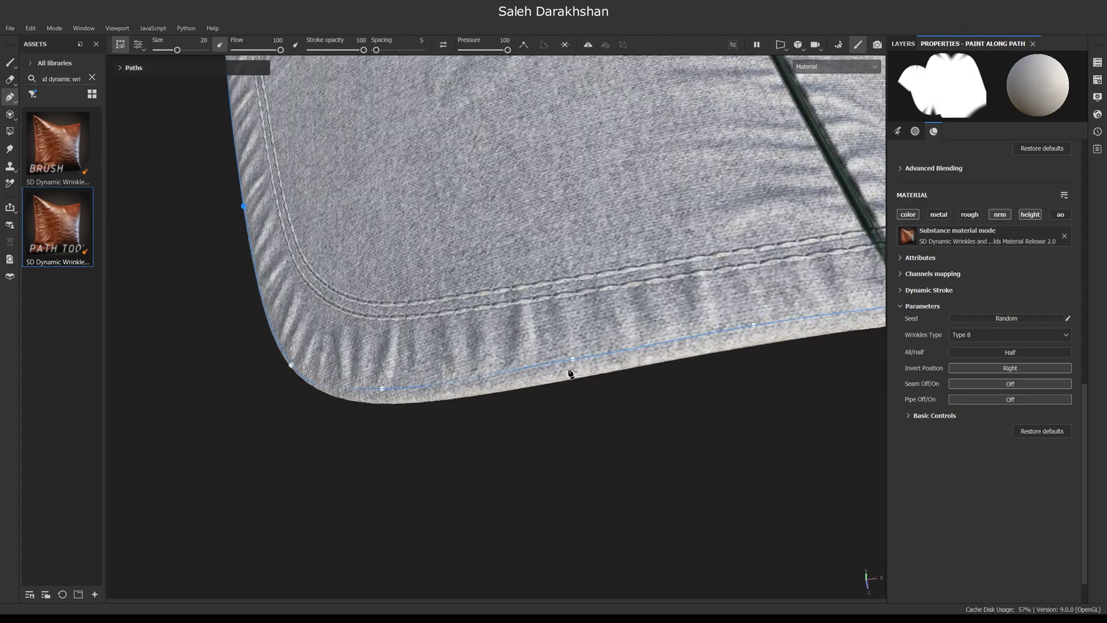
alt+drag(572, 362, 895, 342)
Try the lower-numbered wrinkle types on the brim edge path, including Type 1 and Type 5
click(981, 337)
click(976, 367)
click(968, 336)
click(973, 352)
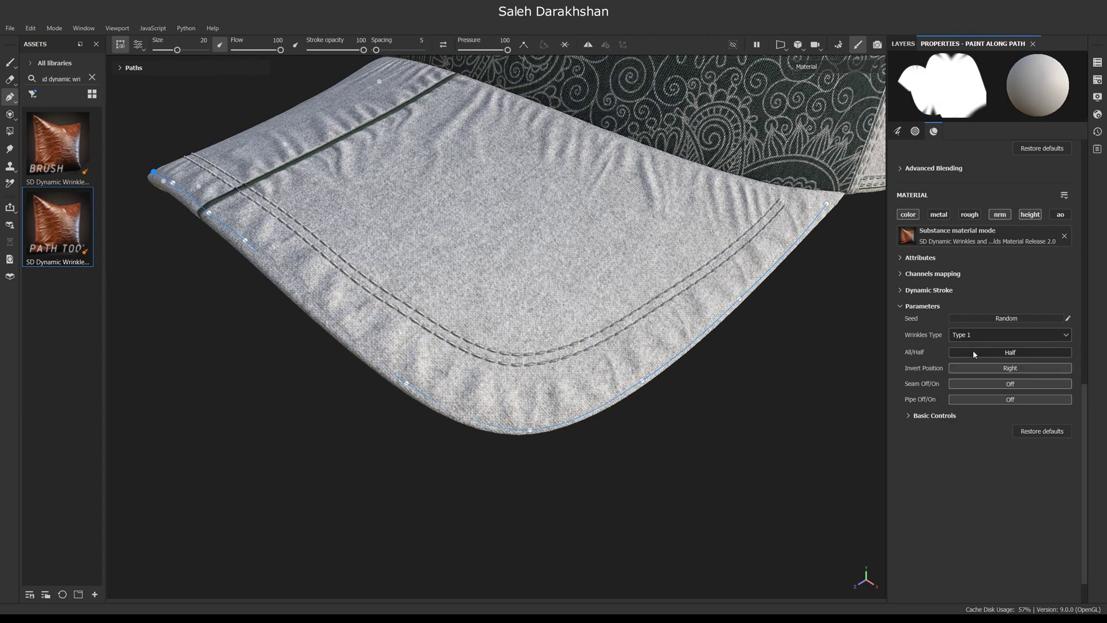
click(966, 335)
click(966, 371)
click(973, 342)
click(972, 376)
alt+drag(607, 370, 663, 374)
click(962, 337)
click(966, 396)
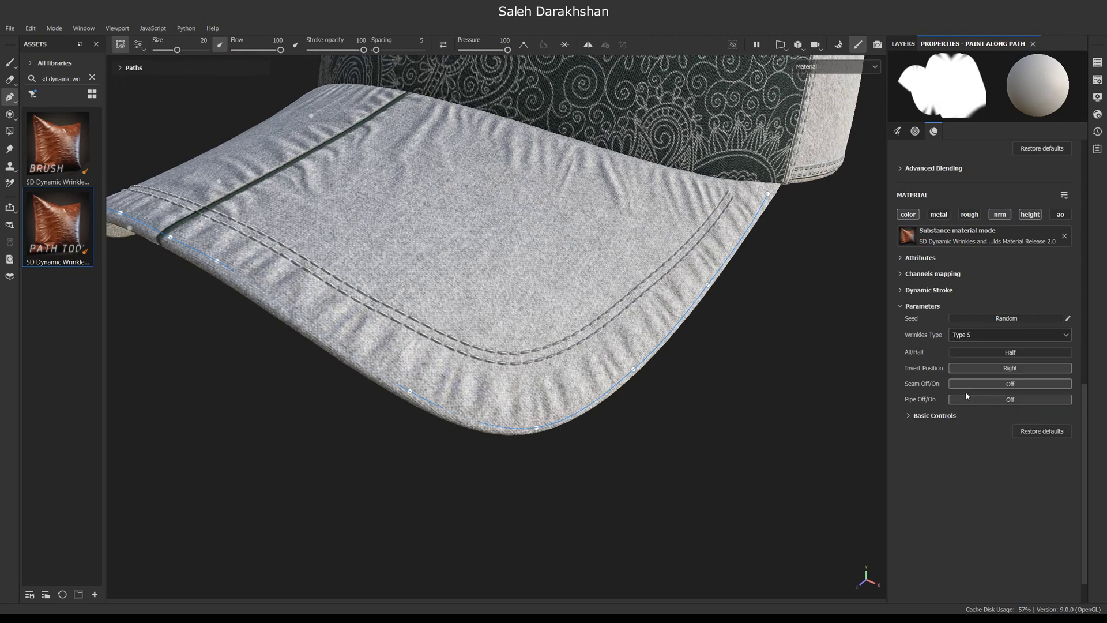
Try wrinkle Type 6, Type 7 and a further type on the brim edge path
click(976, 335)
click(969, 395)
click(974, 336)
click(971, 404)
scroll(578, 297, down, 2)
alt+drag(578, 296, 556, 386)
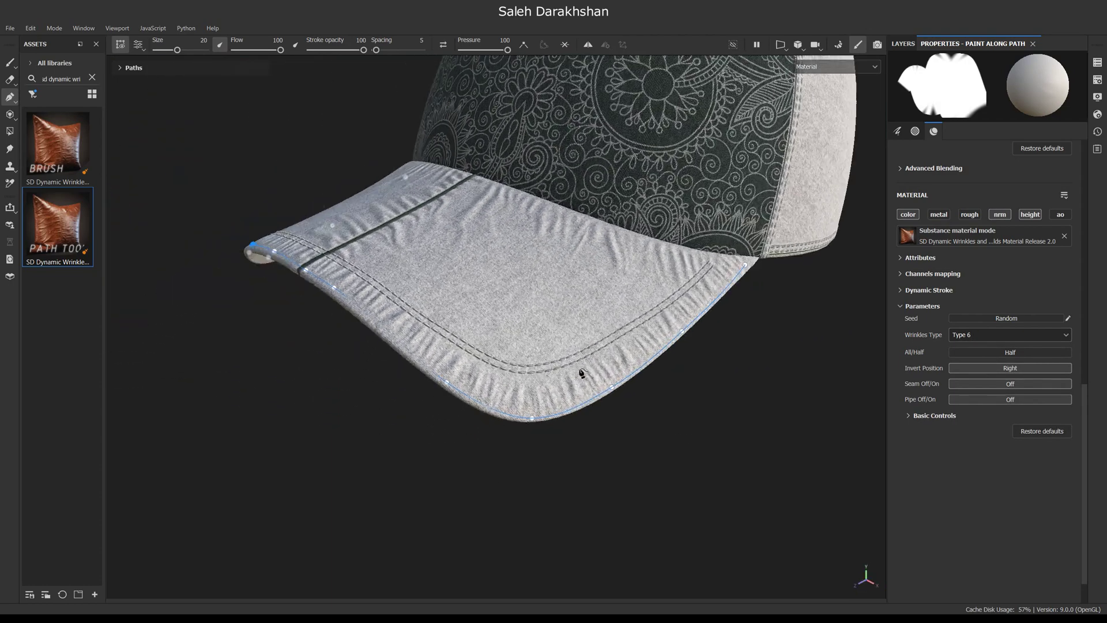
scroll(556, 386, up, 2)
click(975, 338)
click(974, 414)
click(980, 335)
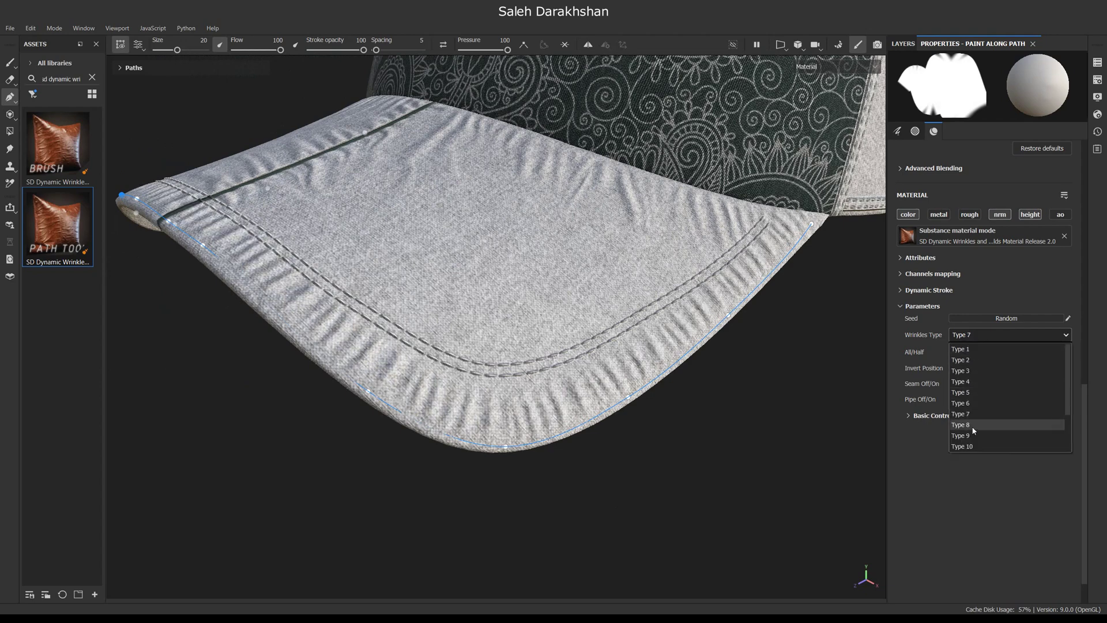
click(976, 382)
scroll(595, 387, down, 2)
alt+drag(596, 387, 679, 350)
Try more wrinkle types on the brim edge path, ending with Type 10
click(975, 334)
click(974, 415)
scroll(600, 360, up, 2)
click(995, 335)
click(972, 403)
click(980, 335)
click(974, 383)
alt+drag(548, 378, 704, 390)
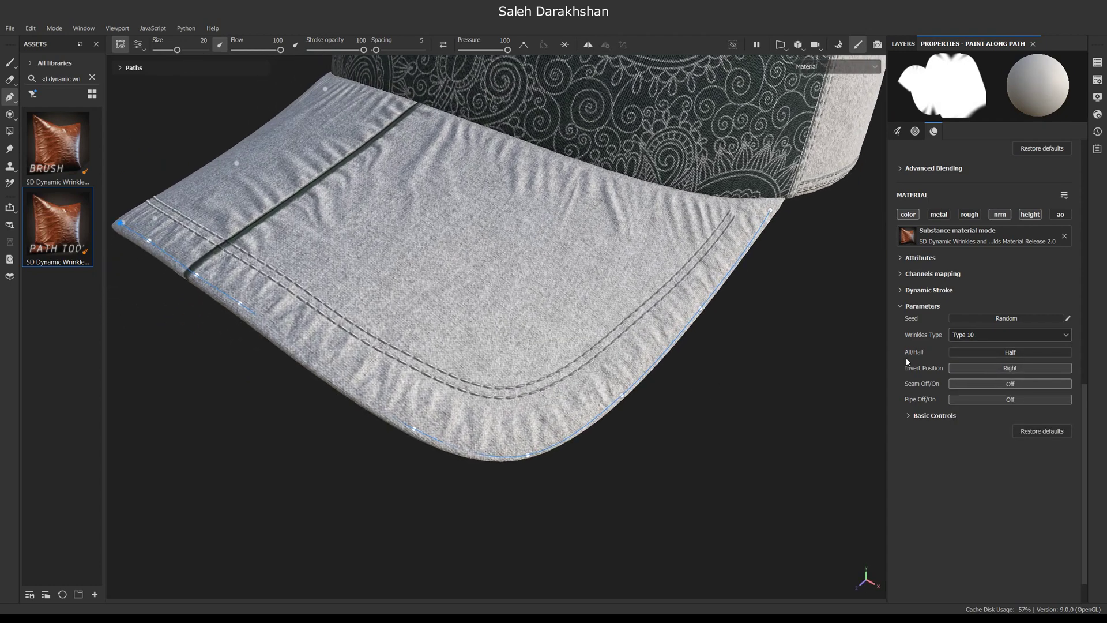
Compare further wrinkle types on the brim edge path and keep one with short, closely spaced folds
scroll(704, 391, up, 2)
click(989, 335)
click(973, 428)
alt+drag(671, 399, 761, 358)
click(980, 334)
click(975, 435)
click(980, 335)
click(979, 417)
alt+drag(789, 413, 2, 97)
Smudge the edge wrinkles inward across the double stitching on the brim's right side
click(9, 149)
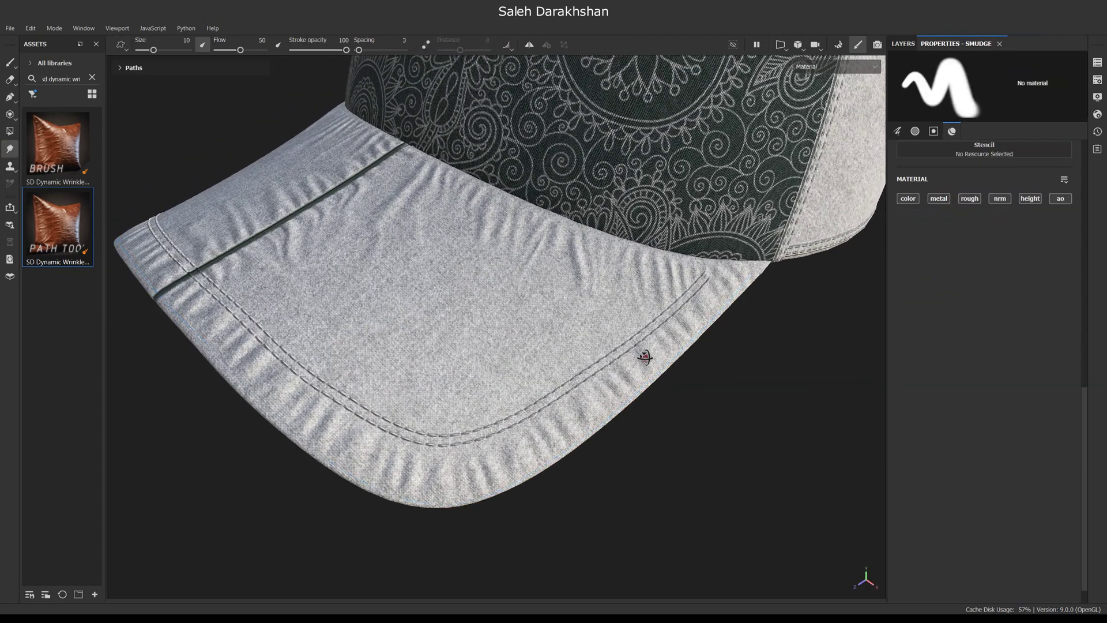
scroll(642, 322, up, 3)
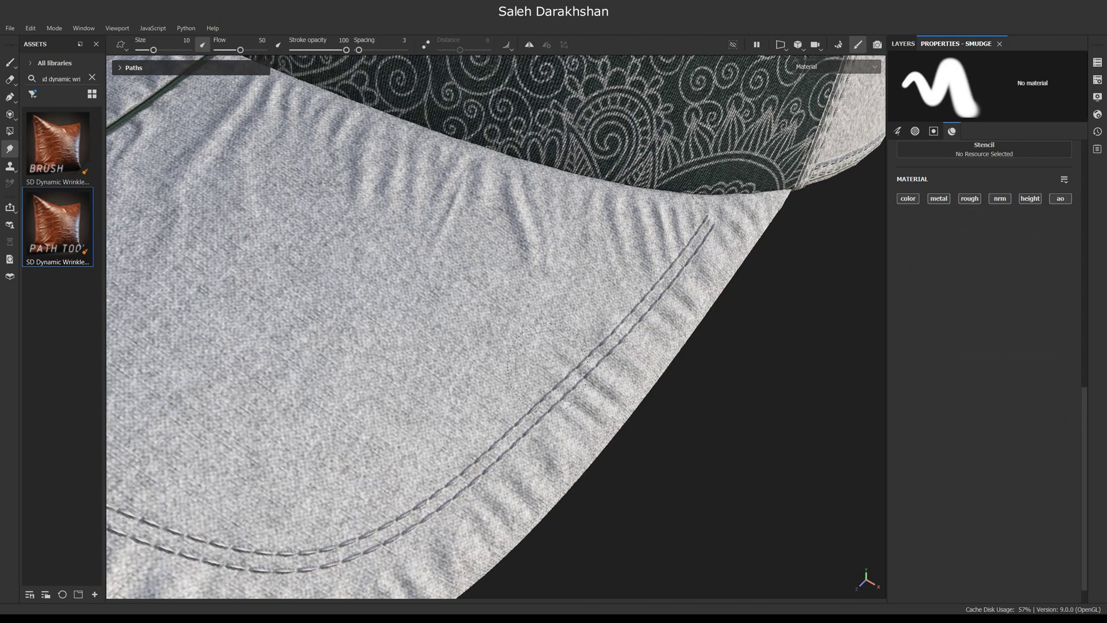
alt+drag(575, 376, 525, 344)
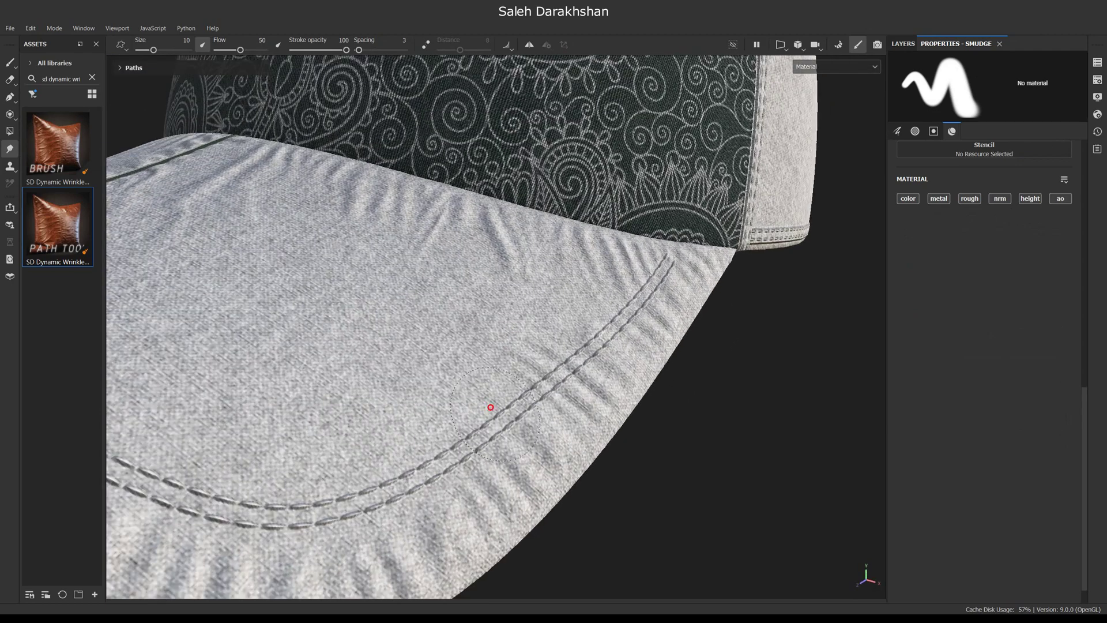
scroll(511, 388, down, 3)
scroll(581, 352, up, 3)
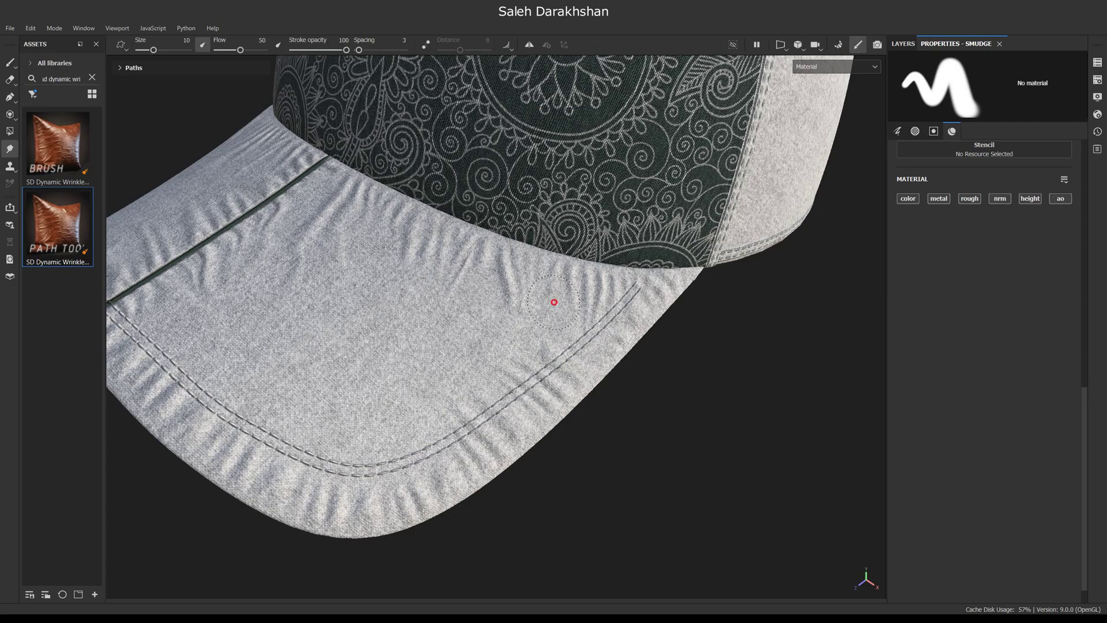
Smudge the edge wrinkles inward past the stitching around the brim's right front corner
alt+drag(557, 372, 448, 358)
scroll(577, 392, down, 3)
scroll(536, 397, up, 4)
scroll(553, 377, down, 3)
scroll(556, 369, up, 3)
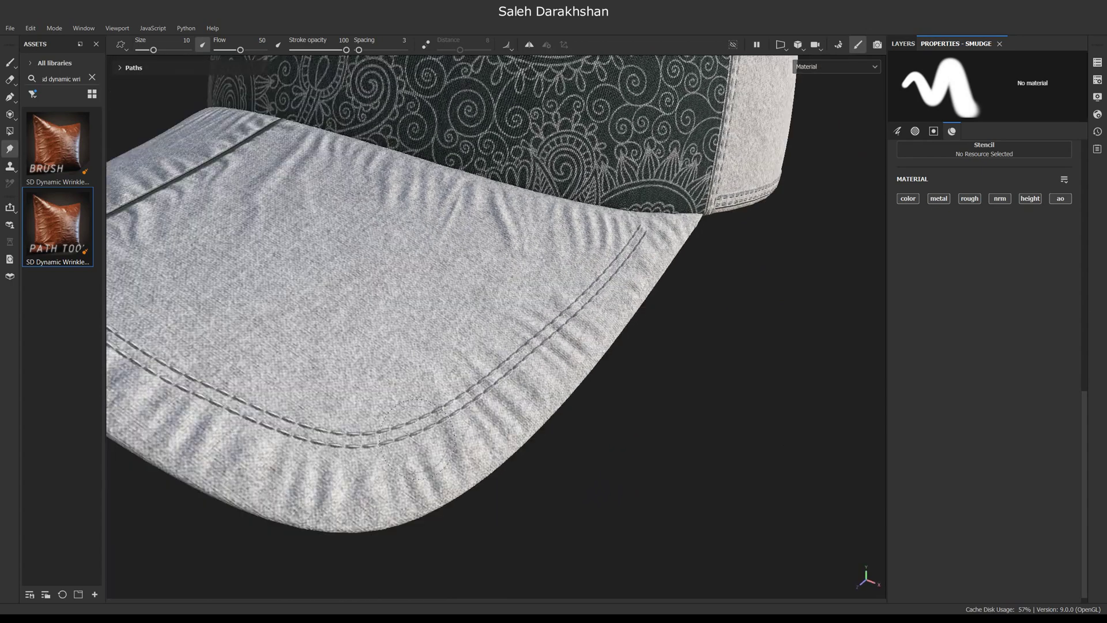
scroll(519, 458, down, 3)
scroll(536, 429, up, 3)
mouse_move(529, 400)
alt+mouse_down()
mouse_move(548, 433)
mouse_move(558, 405)
mouse_move(588, 432)
mouse_move(512, 392)
alt+mouse_up()
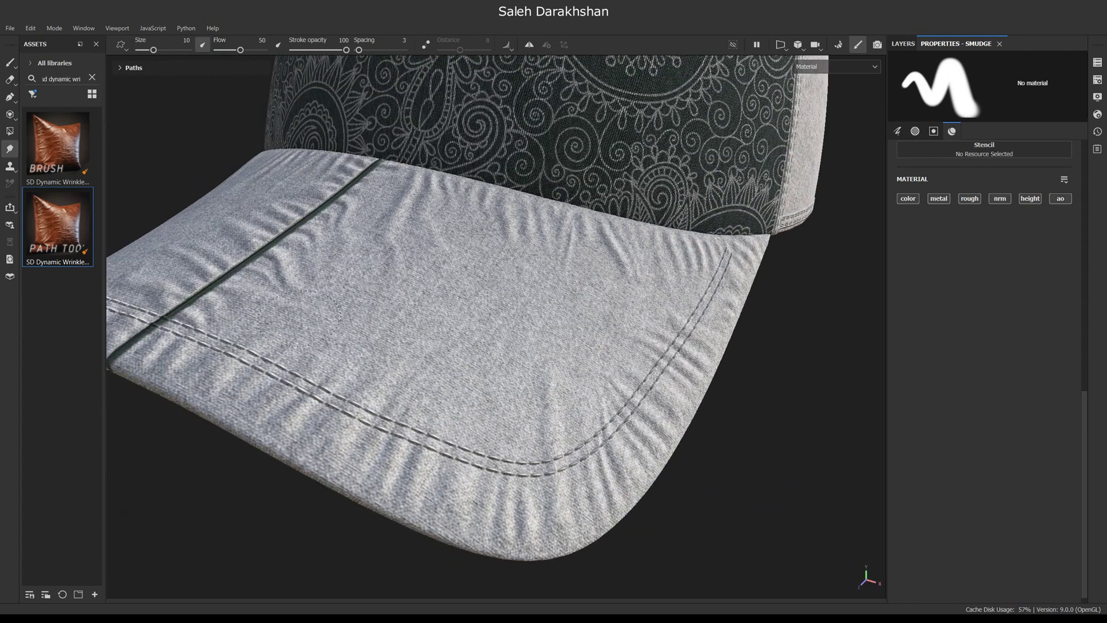
Smudge the front-edge wrinkles up into the middle of the brim's right half, forming longer curved folds
alt+drag(218, 336, 300, 353)
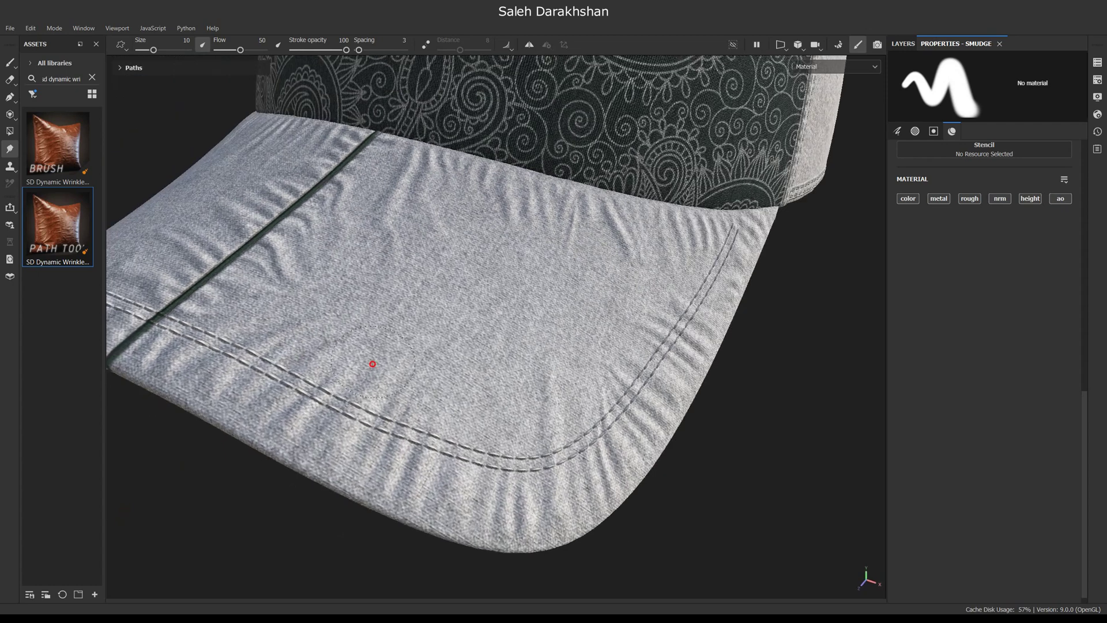
alt+drag(383, 363, 526, 438)
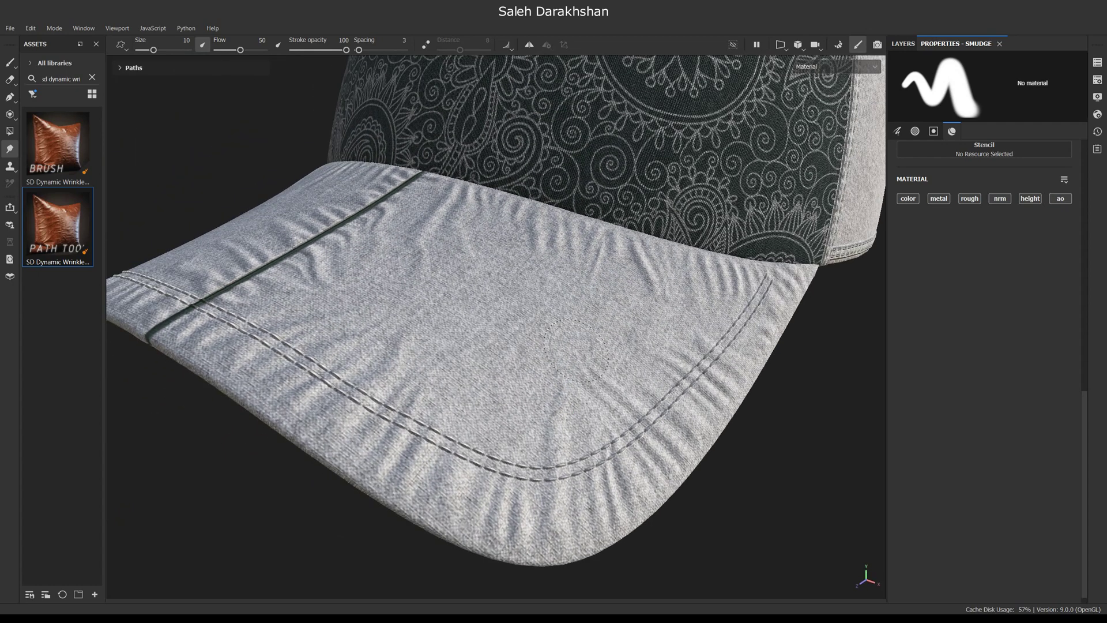
alt+drag(575, 351, 542, 468)
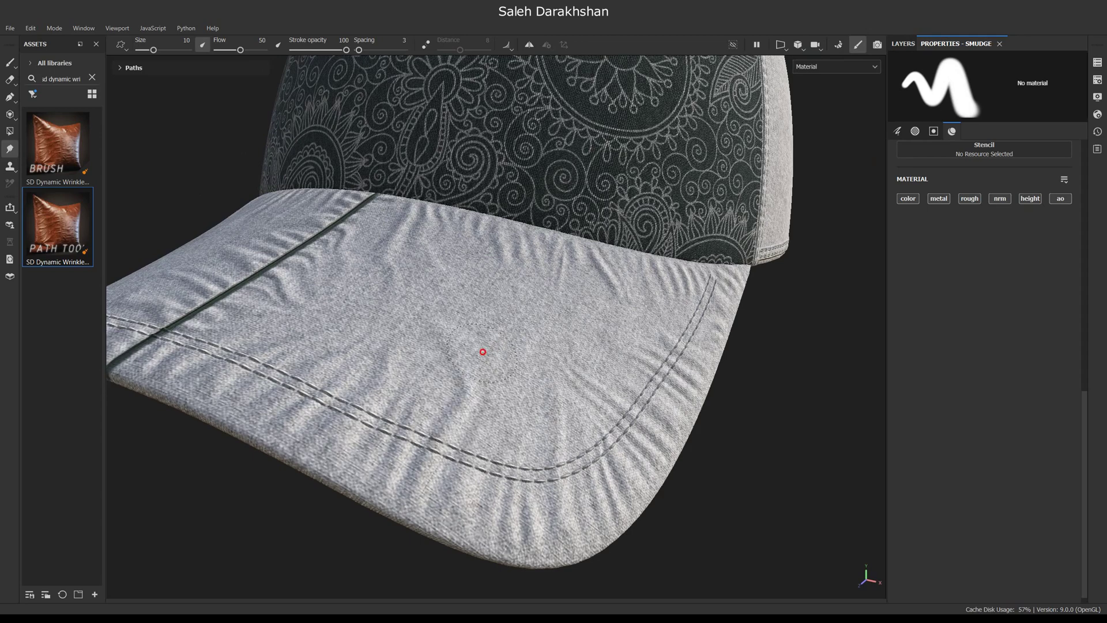
alt+drag(526, 415, 467, 340)
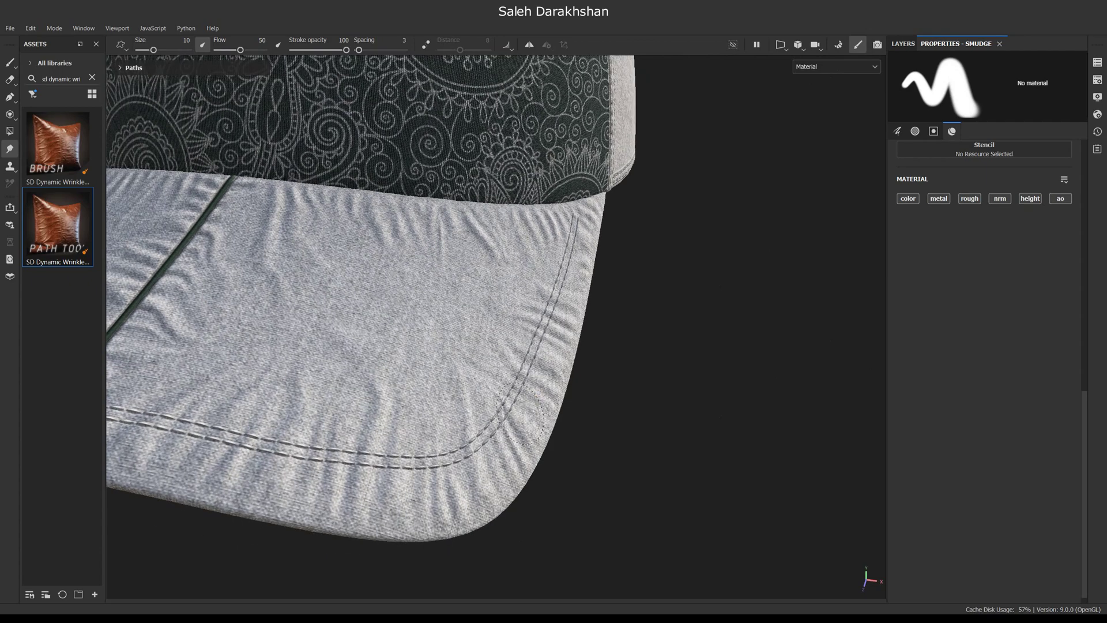
Smudge the edge wrinkles inward across the double stitching along the side and corner of the brim's left half
scroll(509, 430, down, 4)
alt+drag(509, 430, 594, 368)
scroll(594, 367, up, 2)
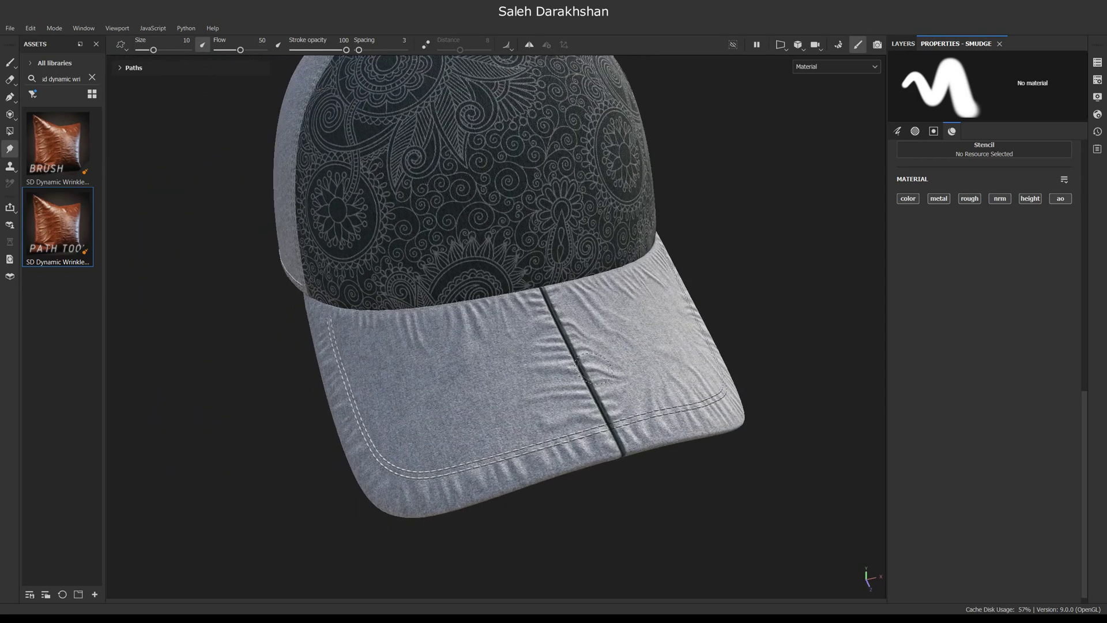
alt+drag(542, 152, 508, 436)
scroll(509, 435, up, 2)
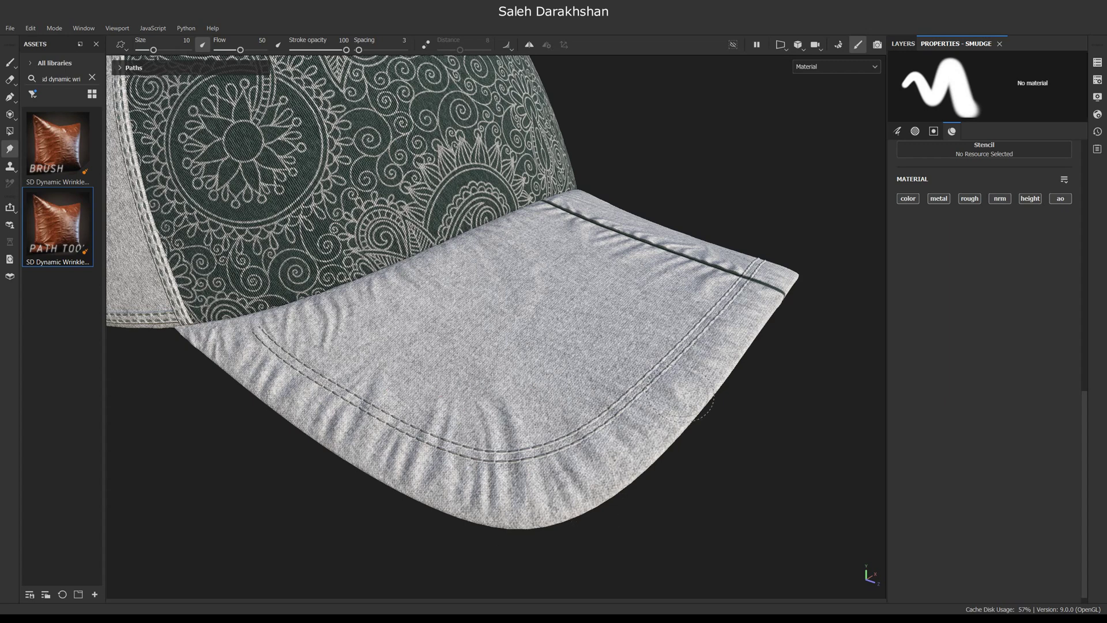
Smudge the front-edge wrinkles past the stitching into the brim's left half, towards the centre piping
scroll(446, 271, down, 3)
alt+drag(445, 272, 691, 348)
scroll(706, 356, up, 3)
mouse_move(724, 340)
shift+right_down()
mouse_move(688, 349)
mouse_move(705, 347)
shift+right_up()
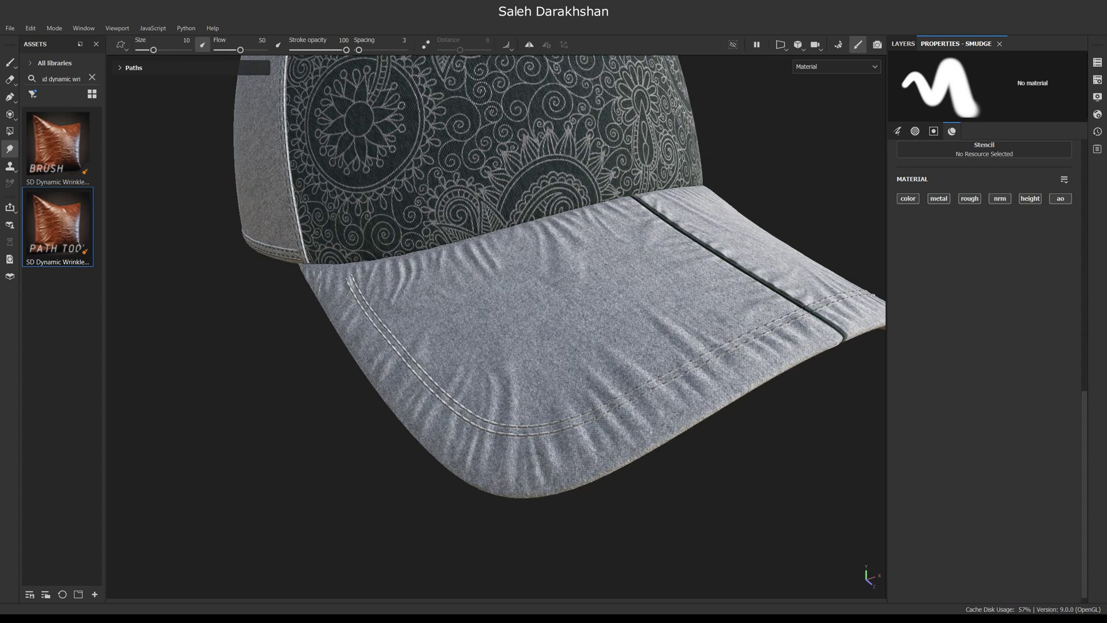
alt+drag(720, 301, 730, 332)
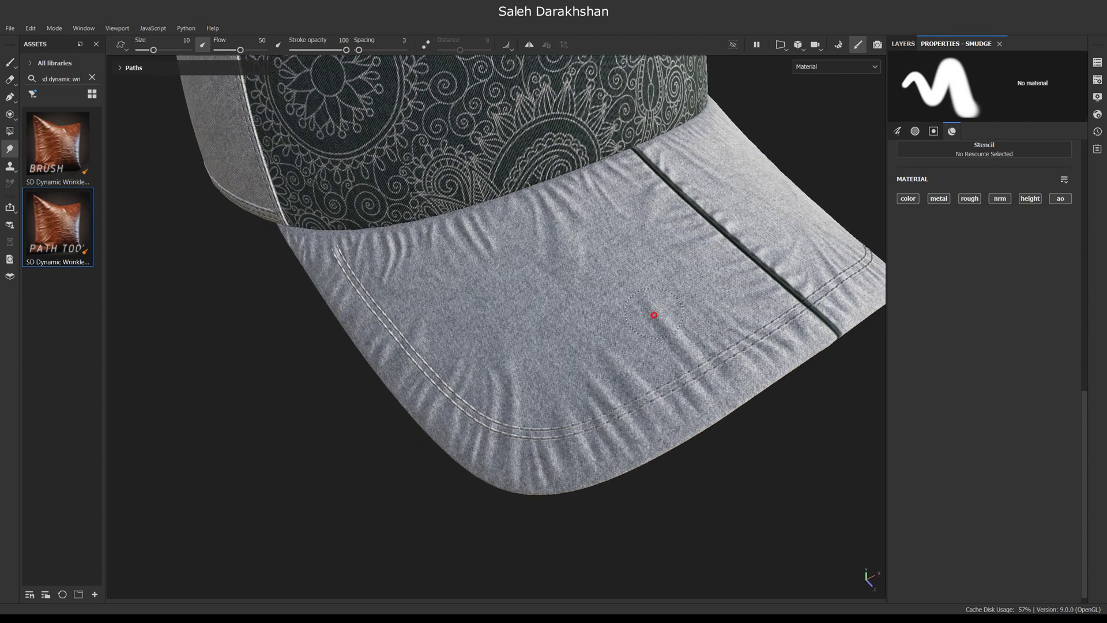
mouse_move(583, 345)
alt+mouse_down()
mouse_move(591, 299)
mouse_move(637, 408)
mouse_move(613, 426)
alt+mouse_up()
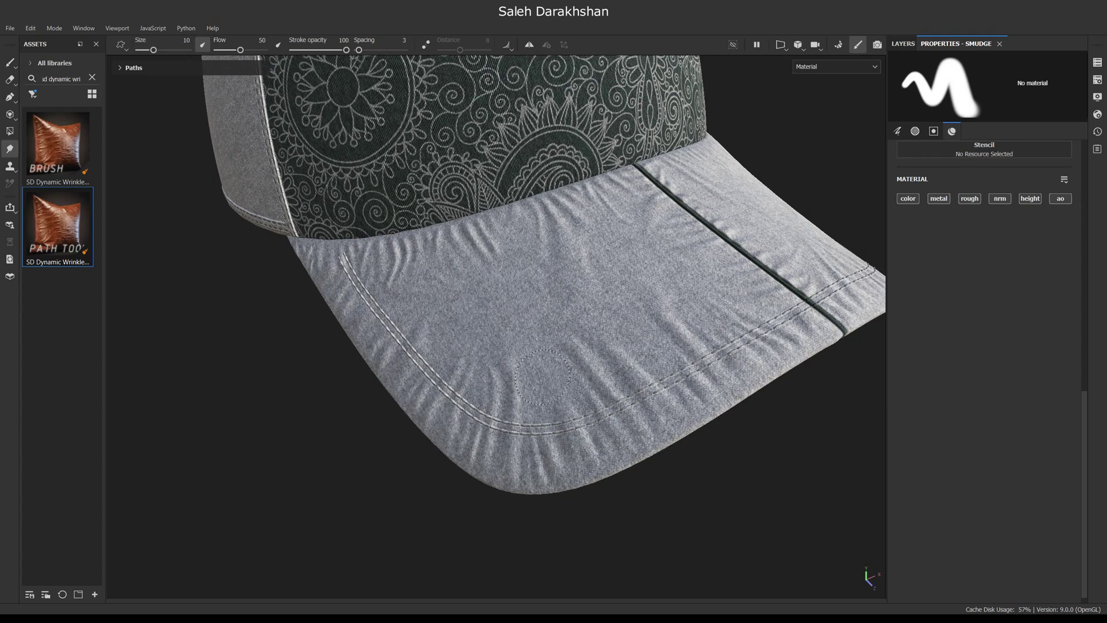
Smudge the folds further into the middle of the brim's left half, blending them into the flat fabric
scroll(553, 348, down, 5)
alt+drag(554, 348, 632, 338)
scroll(632, 337, up, 4)
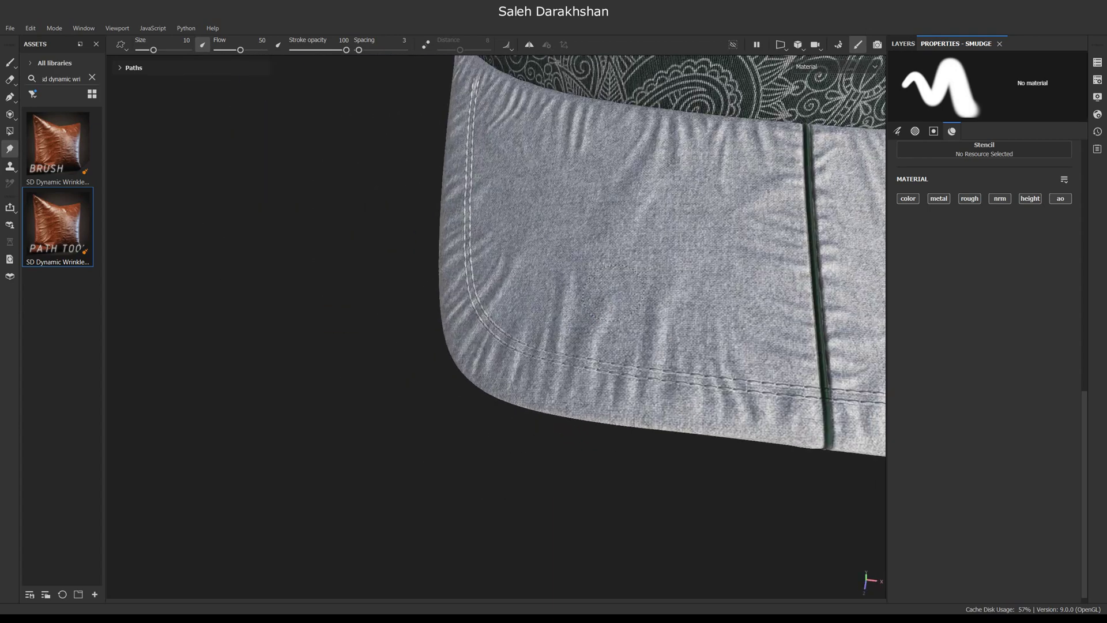
alt+drag(618, 297, 589, 300)
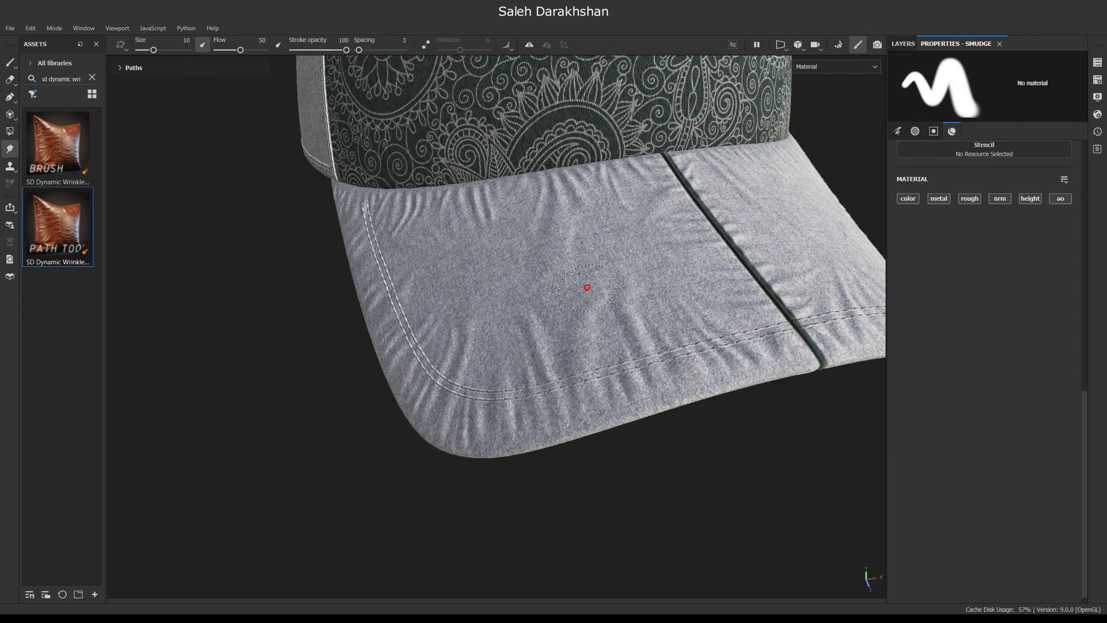
scroll(640, 351, down, 4)
alt+drag(610, 355, 634, 323)
scroll(553, 317, up, 4)
Examine the smudged brim wrinkles from several angles and under different lighting, then look at the back of the cap
alt+drag(377, 290, 514, 390)
scroll(769, 279, down, 3)
shift+right_drag(514, 391, 692, 403)
alt+drag(732, 507, 663, 467)
scroll(663, 467, up, 3)
alt+drag(576, 374, 611, 392)
scroll(611, 392, down, 3)
alt+drag(680, 392, 618, 431)
scroll(613, 427, up, 2)
alt+drag(744, 429, 538, 335)
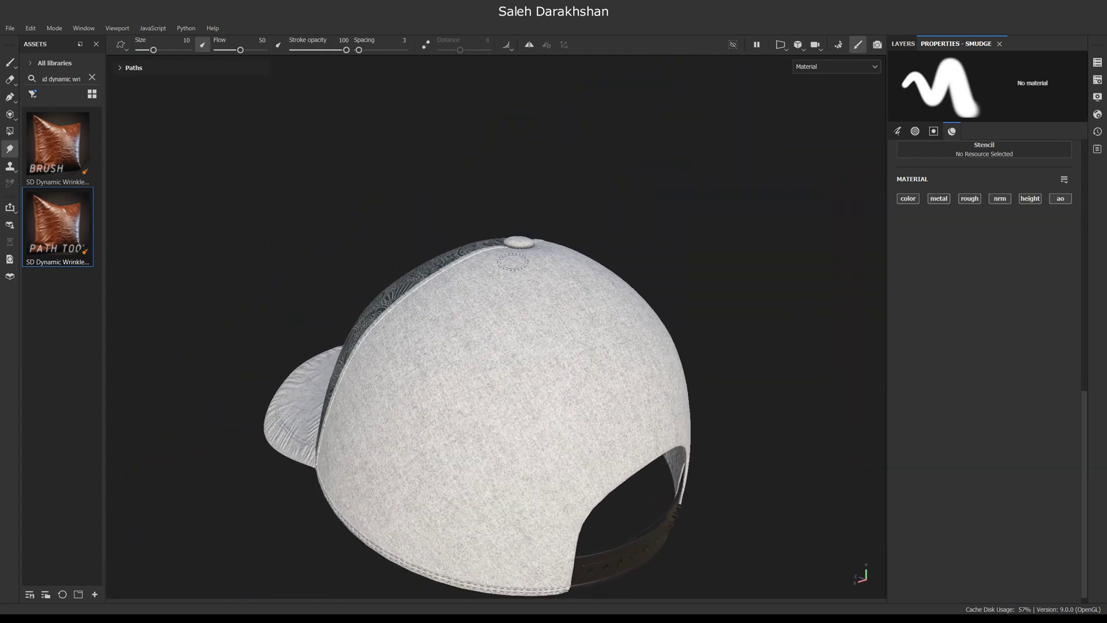
Draw a path with the wrinkle path tool preset from the crown button down the back panel to the strap opening
alt+drag(513, 261, 528, 289)
scroll(528, 289, up, 2)
click(84, 241)
alt+drag(558, 368, 552, 243)
scroll(553, 242, up, 2)
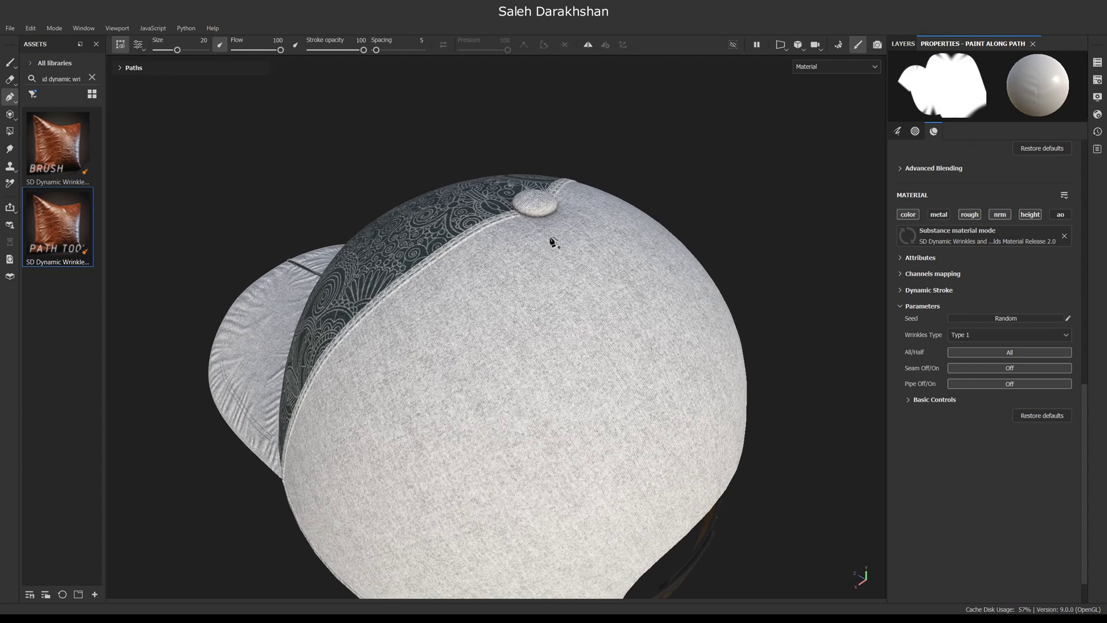
mouse_move(543, 439)
alt+mouse_down()
mouse_move(546, 366)
mouse_move(548, 393)
alt+mouse_up()
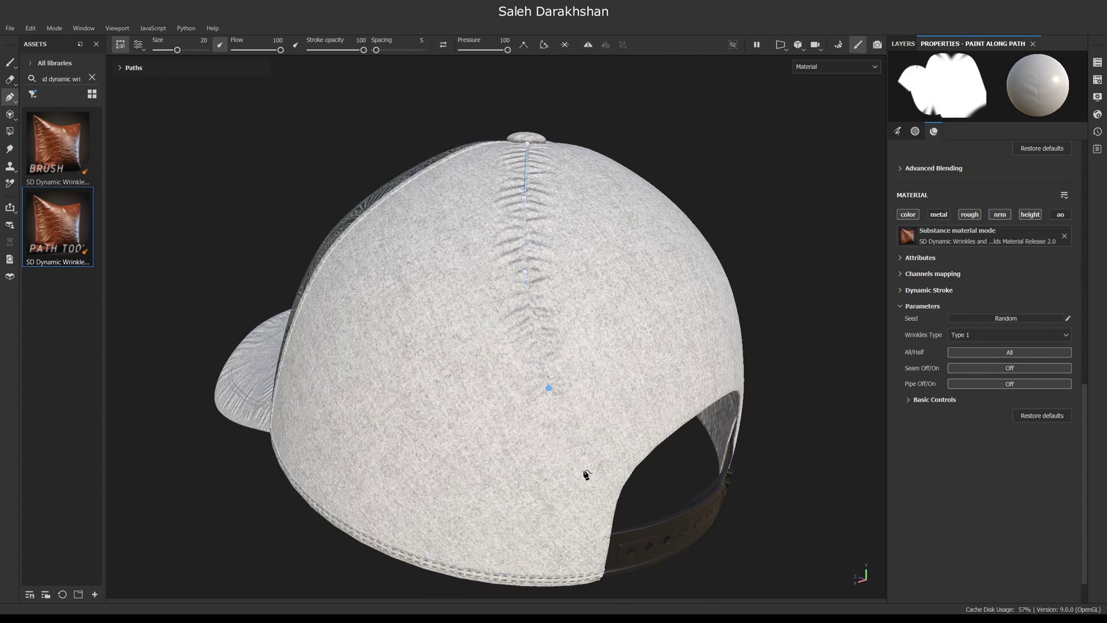
mouse_move(617, 477)
alt+mouse_down()
mouse_move(526, 363)
mouse_move(548, 366)
mouse_move(620, 279)
mouse_move(672, 289)
mouse_move(634, 299)
mouse_move(614, 287)
alt+mouse_up()
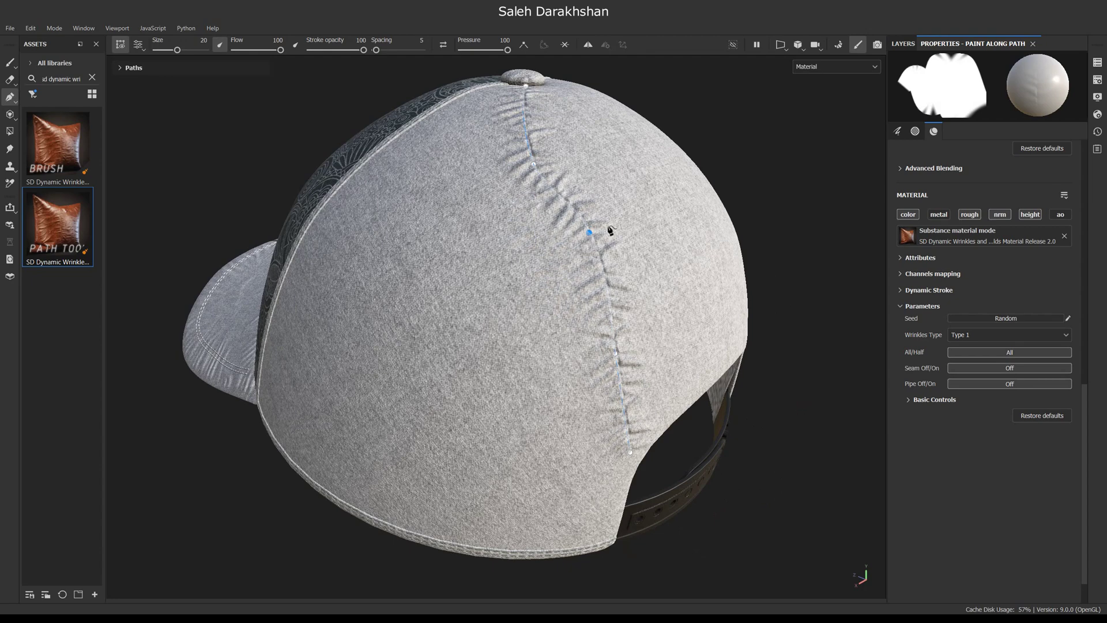
Reposition the points of the back wrinkle path so it runs evenly from the crown button to the opening's corner
alt+drag(584, 234, 548, 350)
alt+drag(512, 267, 519, 323)
alt+drag(528, 382, 474, 307)
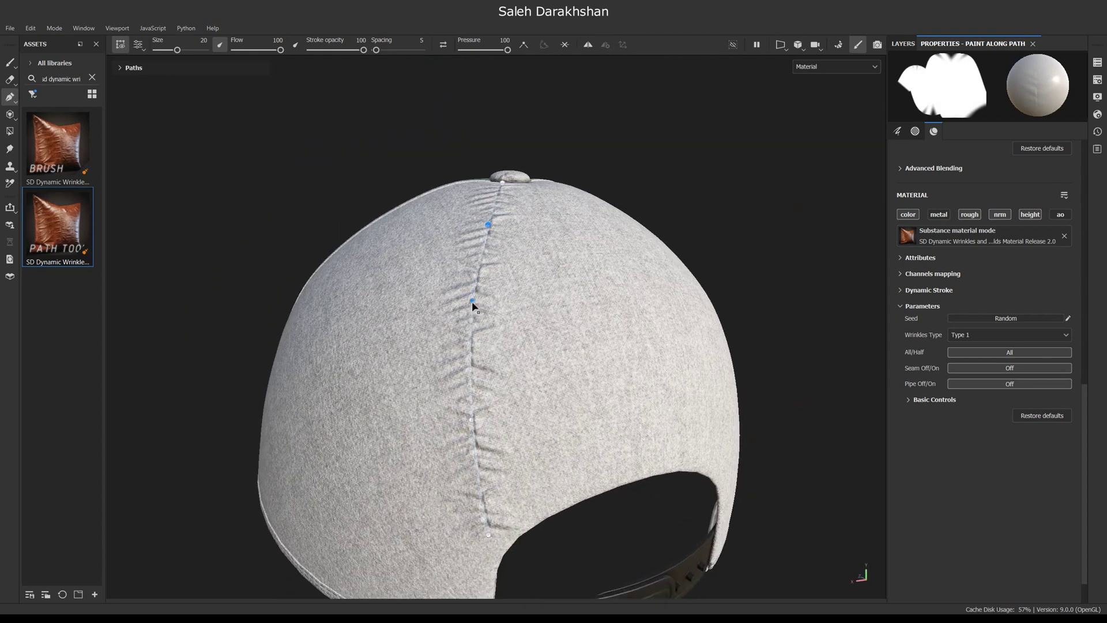
mouse_move(475, 425)
alt+mouse_down()
mouse_move(487, 524)
mouse_move(482, 398)
mouse_move(513, 363)
mouse_move(524, 317)
alt+mouse_up()
Try a smaller brush size of 17.3 on the back wrinkle path, then return it to 20
click(897, 130)
mouse_move(971, 199)
mouse_down()
mouse_move(960, 201)
mouse_move(986, 207)
mouse_up()
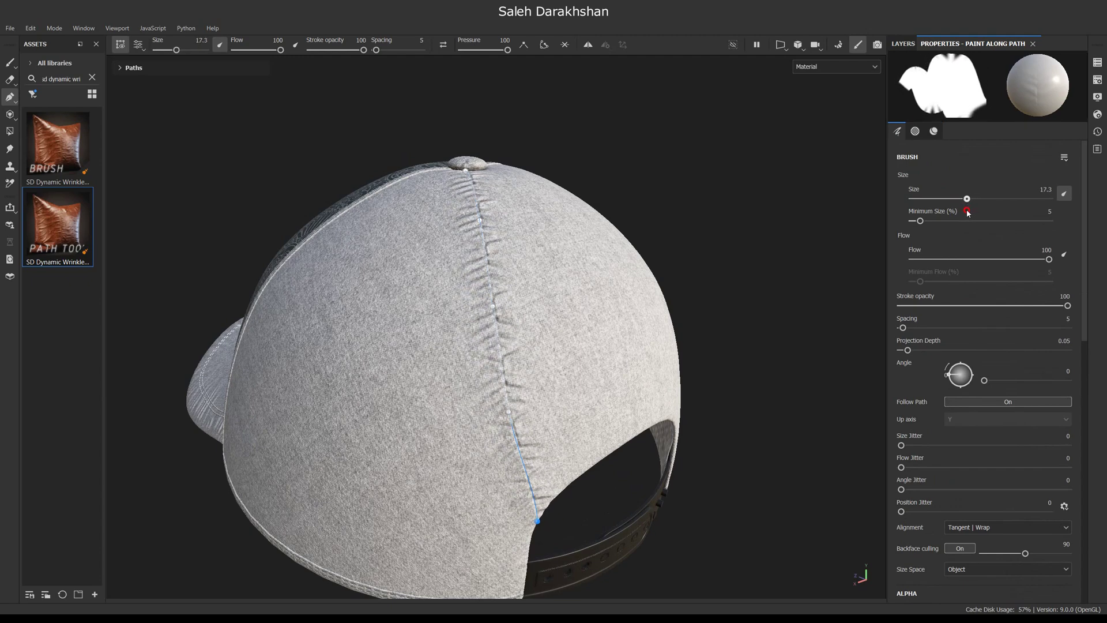
alt+drag(592, 290, 599, 366)
scroll(536, 346, down, 3)
alt+drag(536, 346, 427, 294)
scroll(536, 351, up, 4)
scroll(593, 361, down, 5)
scroll(592, 365, up, 4)
alt+drag(593, 365, 724, 410)
mouse_move(593, 399)
alt+mouse_down()
mouse_move(595, 423)
mouse_move(556, 424)
mouse_move(640, 453)
alt+mouse_up()
scroll(923, 434, down, 10)
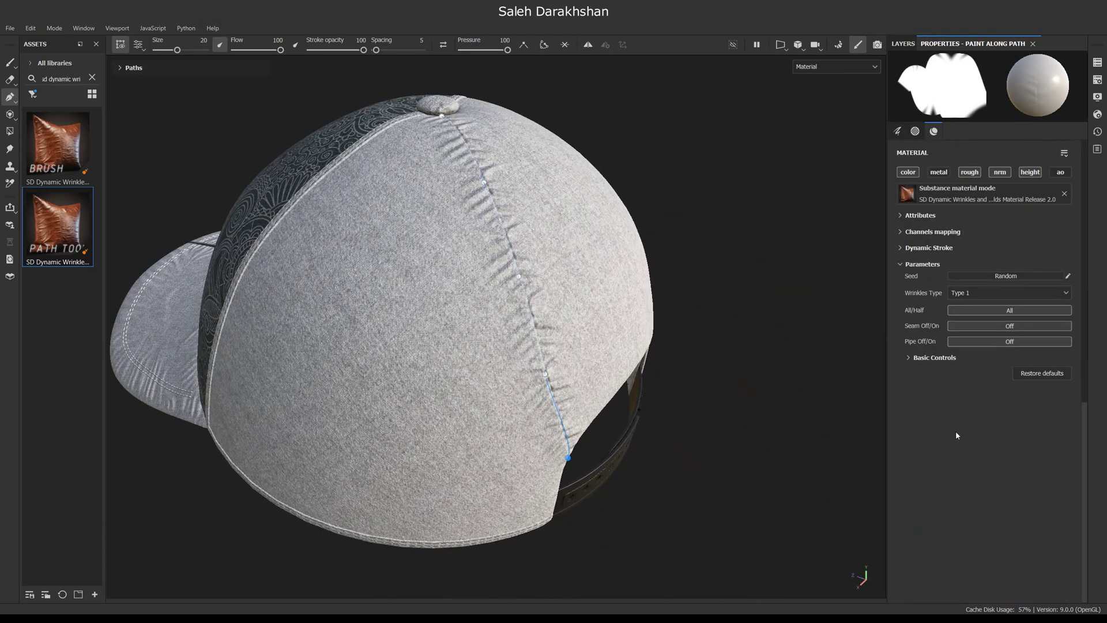
Try the seam on the back wrinkle path, then replace it with the orange pipe
click(994, 325)
alt+drag(646, 346, 551, 311)
scroll(569, 351, up, 5)
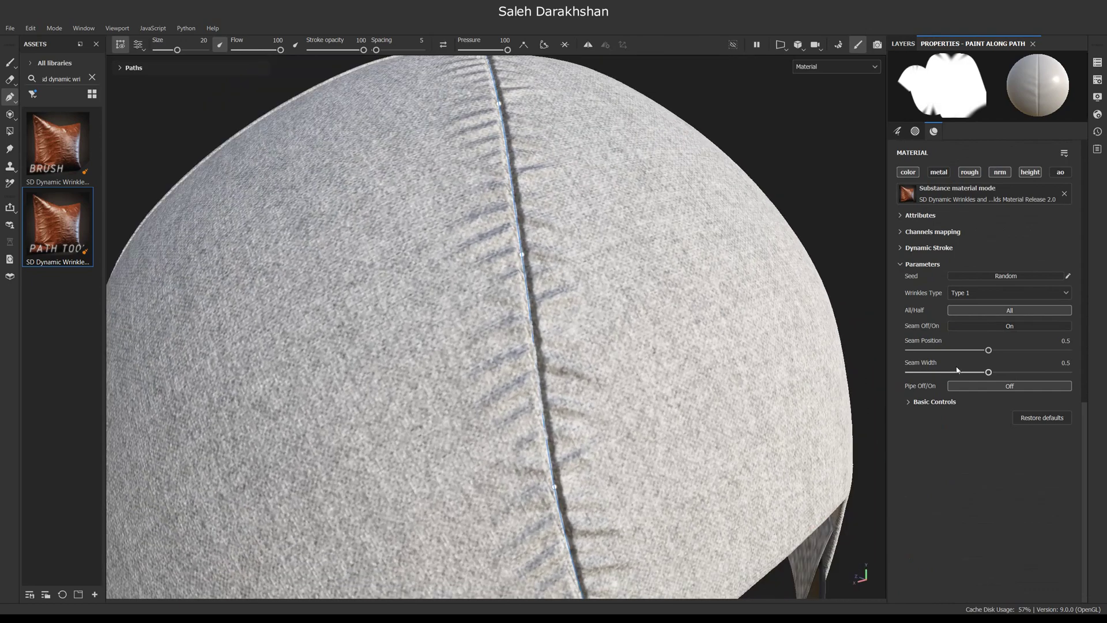
click(1009, 325)
click(1009, 342)
scroll(654, 346, down, 8)
scroll(599, 342, up, 6)
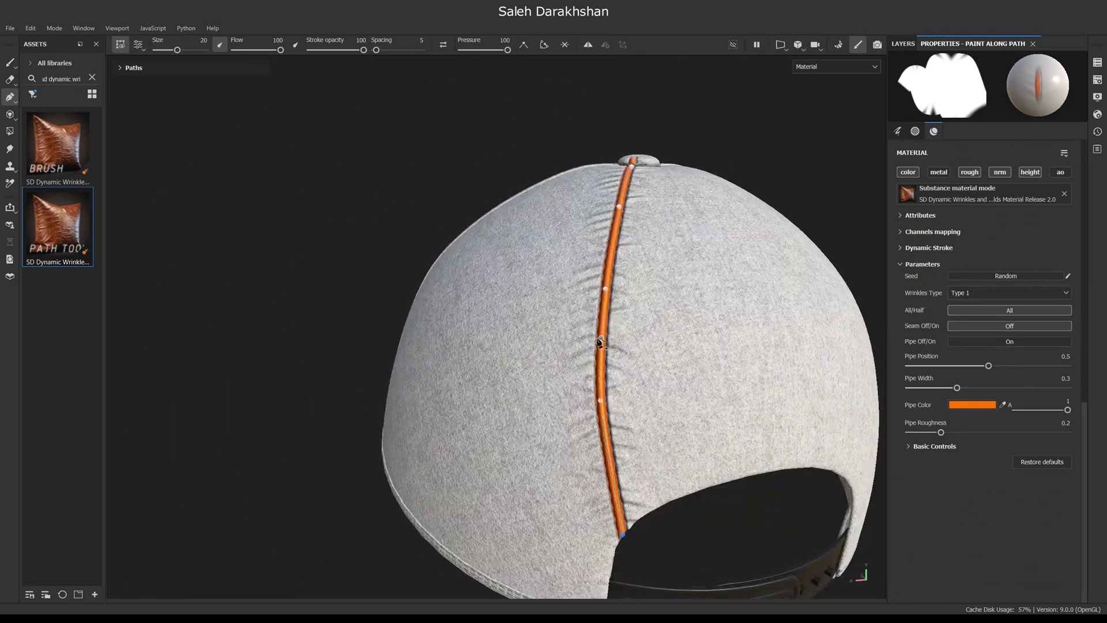
scroll(599, 341, up, 2)
Compare the seam with the pipe once more on the back path and return to the pipe
click(1021, 343)
click(1012, 327)
alt+drag(655, 379, 714, 376)
click(1000, 327)
click(986, 342)
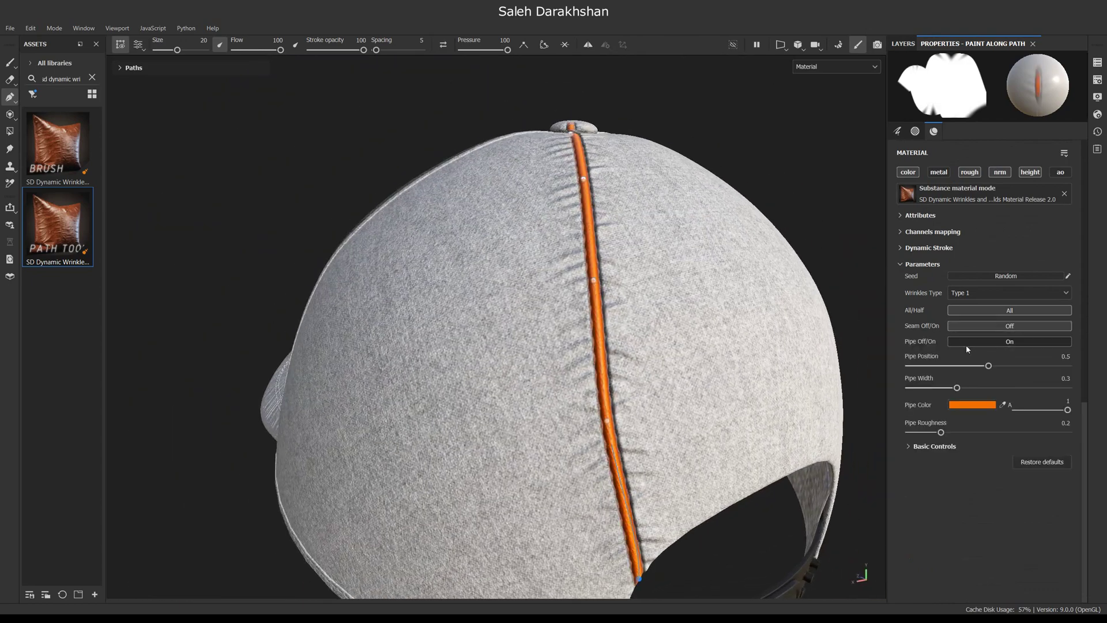
Turn off the path material's color channel so the pipe keeps the cap fabric's colour
click(917, 174)
mouse_move(668, 275)
alt+mouse_down()
mouse_move(622, 279)
mouse_move(630, 334)
mouse_move(647, 247)
mouse_move(686, 277)
alt+mouse_up()
scroll(630, 334, down, 5)
scroll(648, 248, up, 6)
alt+right_drag(686, 277, 694, 312)
alt+drag(695, 311, 686, 296)
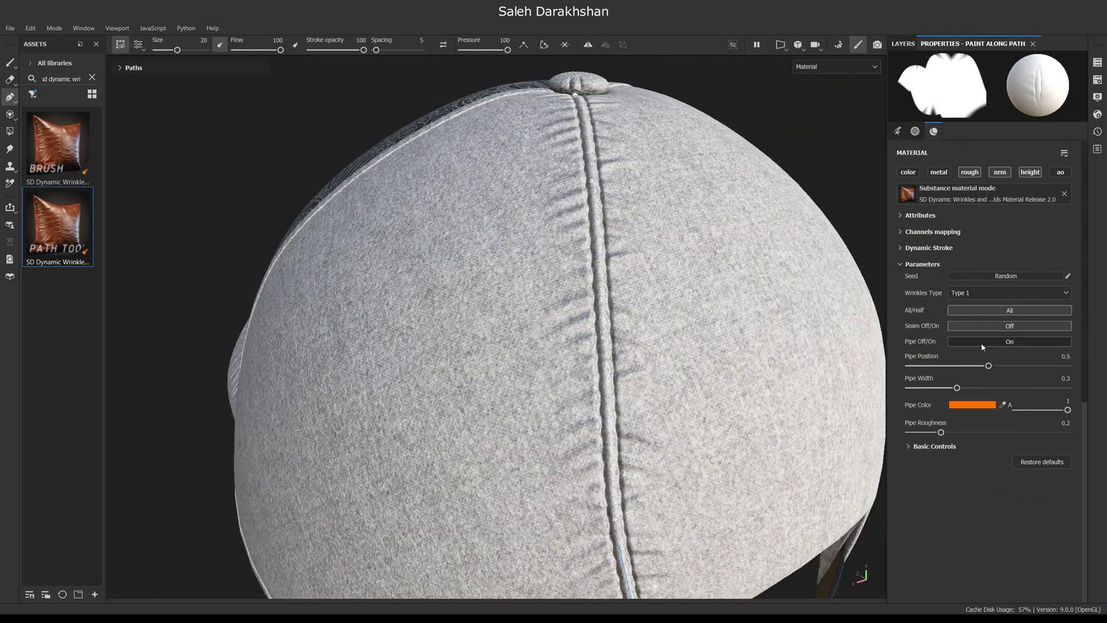
Try the seam instead of the pipe with the color channel on, testing seam widths of 0 and 1
click(907, 172)
click(1009, 341)
click(1009, 326)
scroll(672, 328, down, 4)
alt+drag(672, 329, 647, 341)
scroll(648, 341, up, 4)
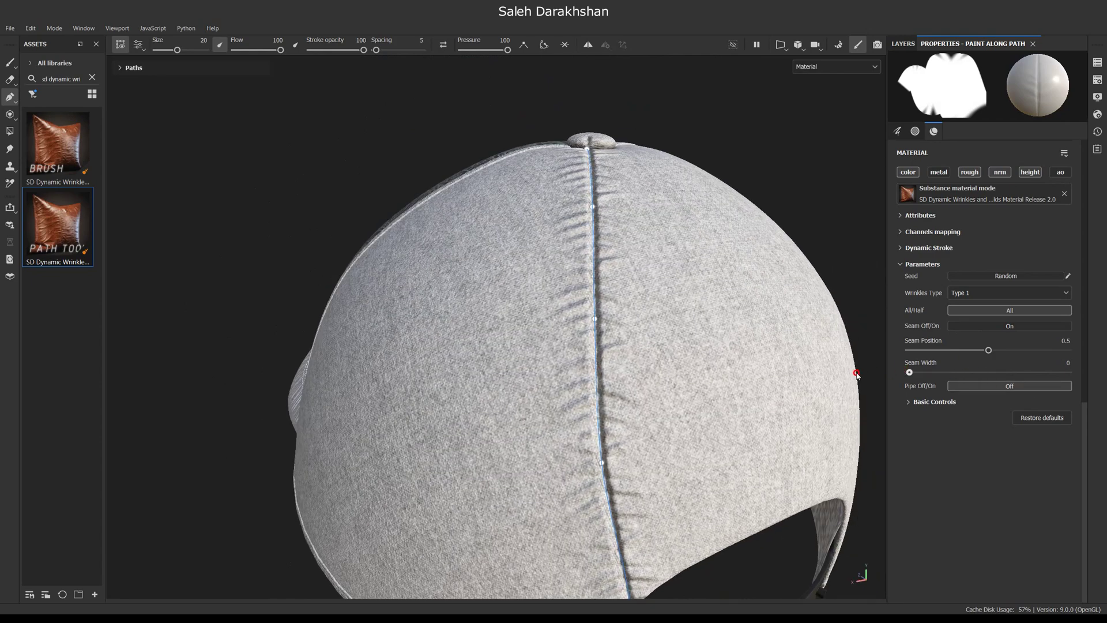
scroll(667, 378, down, 4)
scroll(667, 378, up, 5)
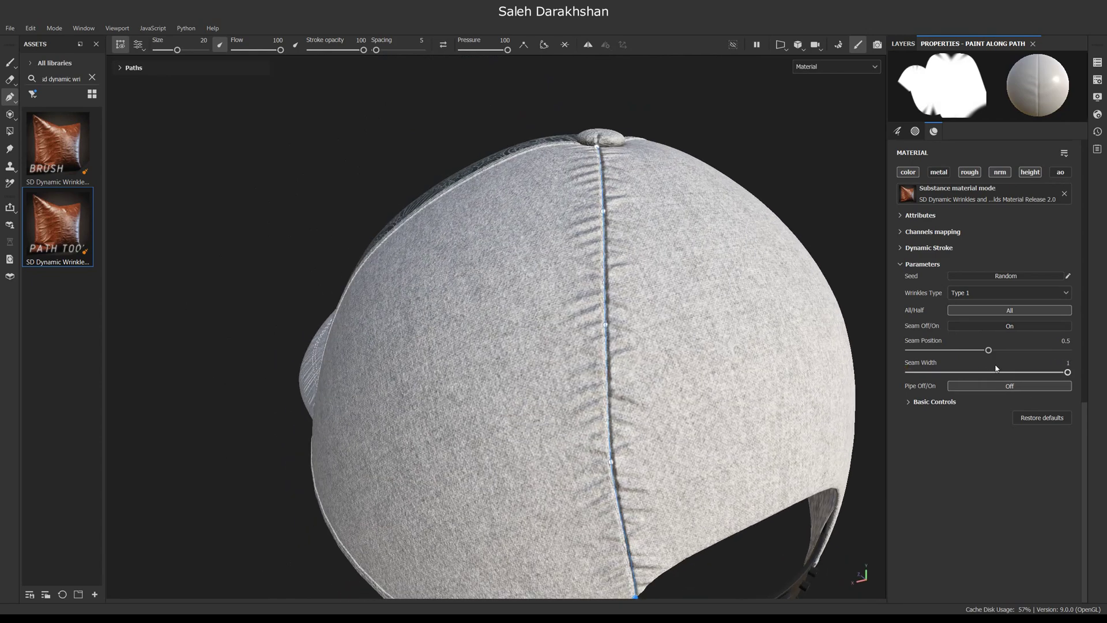
Replace the seam with the pipe again and turn off the back path's color channel
click(1004, 327)
click(989, 341)
click(908, 173)
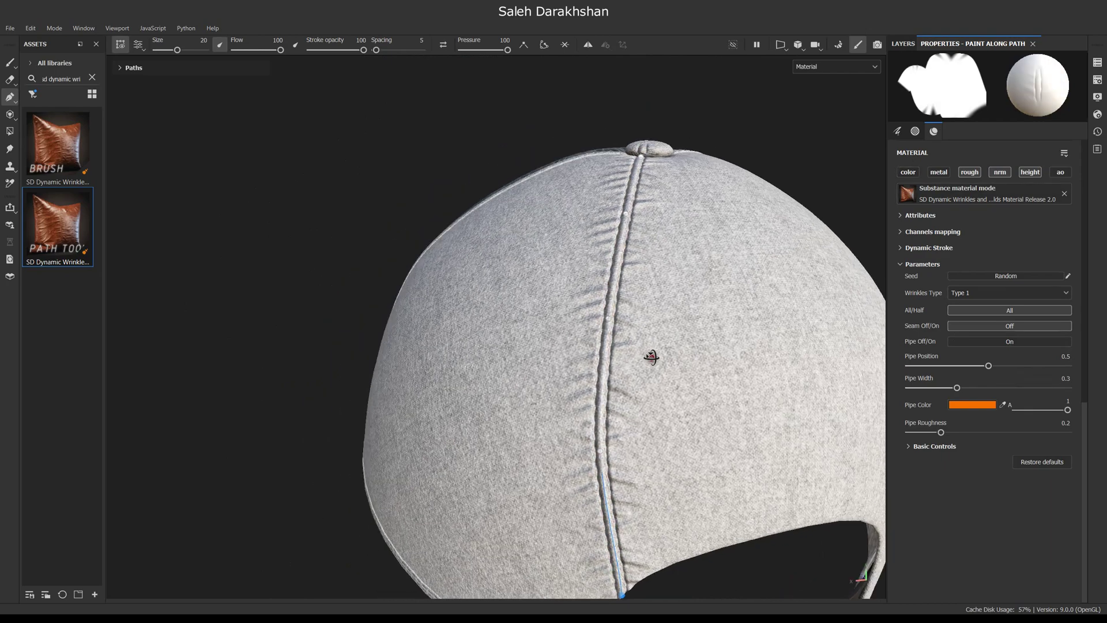
Adjust the top point of the back pipe path so the pipe starts right at the crown button
alt+drag(738, 365, 672, 386)
scroll(601, 274, up, 5)
alt+drag(601, 275, 603, 221)
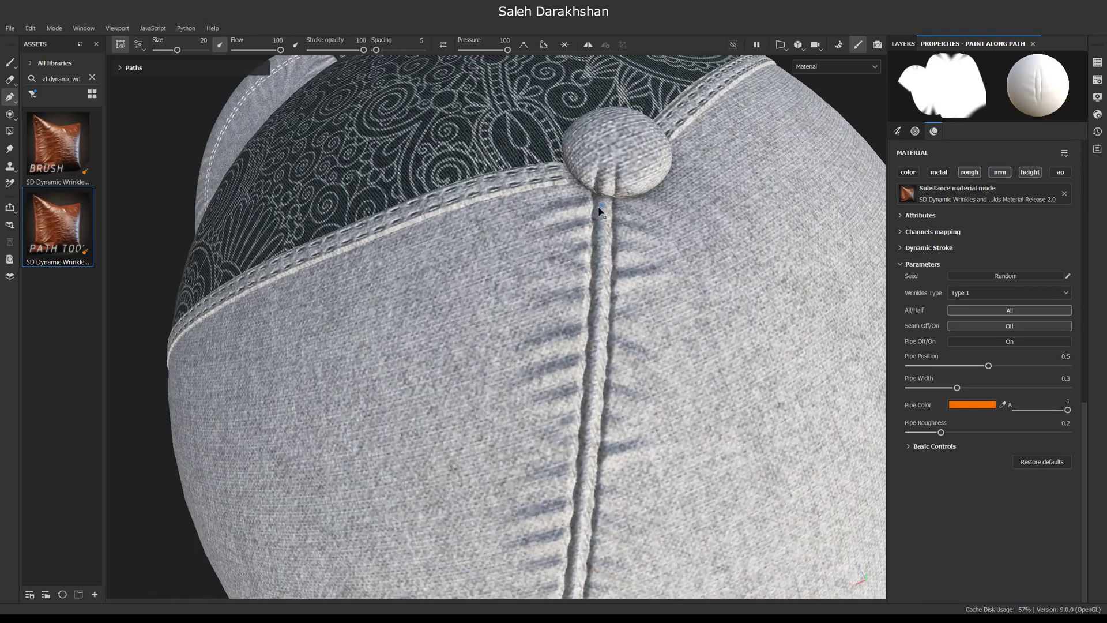
scroll(603, 224, down, 5)
scroll(612, 329, up, 2)
Move the lower end of the back pipe path down to the double-stitched hem beside the strap opening
mouse_move(613, 328)
alt+mouse_down()
mouse_move(640, 405)
mouse_move(583, 294)
mouse_move(609, 418)
mouse_move(569, 302)
alt+mouse_up()
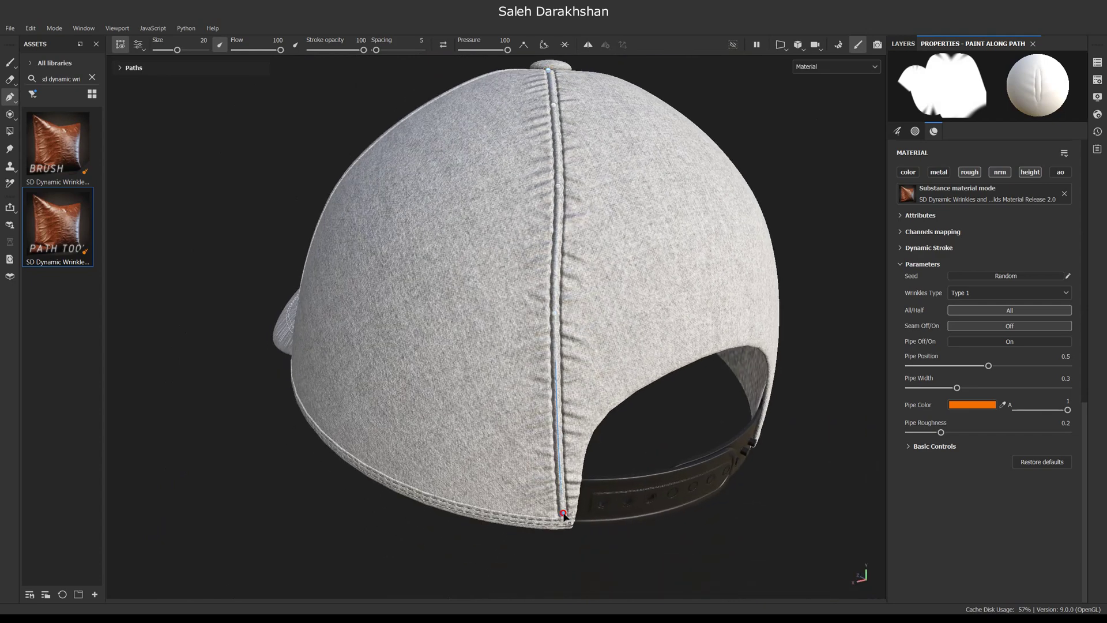
alt+drag(573, 425, 583, 523)
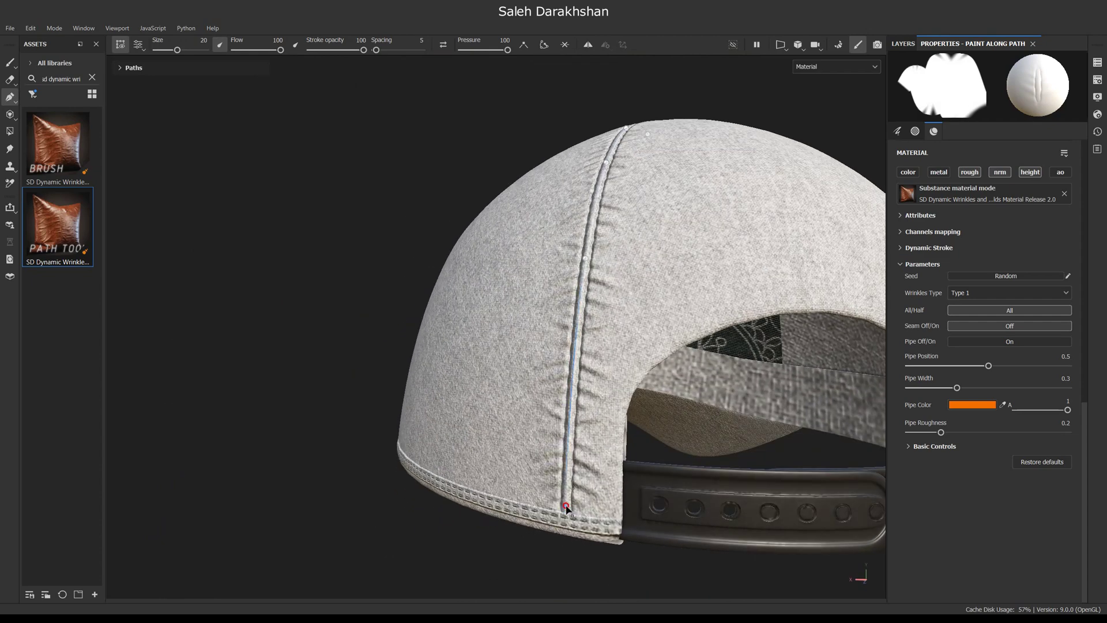
scroll(566, 506, down, 3)
scroll(600, 416, up, 3)
alt+drag(601, 416, 598, 440)
alt+middle_drag(588, 75, 571, 186)
alt+drag(570, 186, 577, 115)
scroll(607, 450, down, 3)
scroll(607, 450, up, 3)
Try pipe widths of 0.5 and 0.18 on the back path, then return the width to 0.3
alt+drag(607, 450, 649, 396)
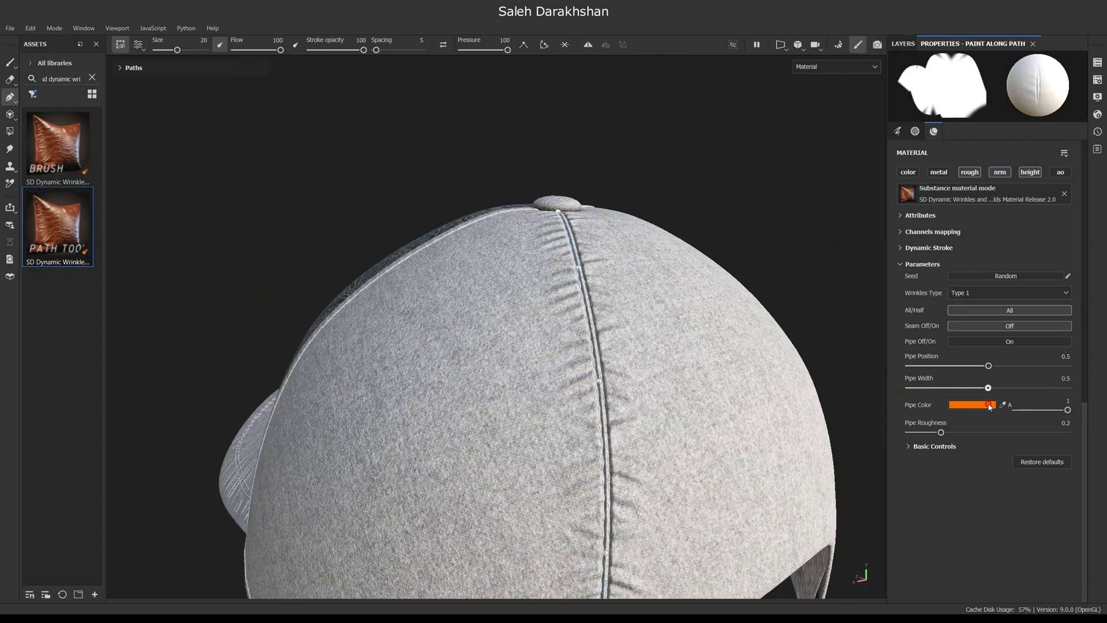
scroll(731, 383, down, 3)
alt+drag(731, 384, 623, 407)
scroll(622, 408, up, 3)
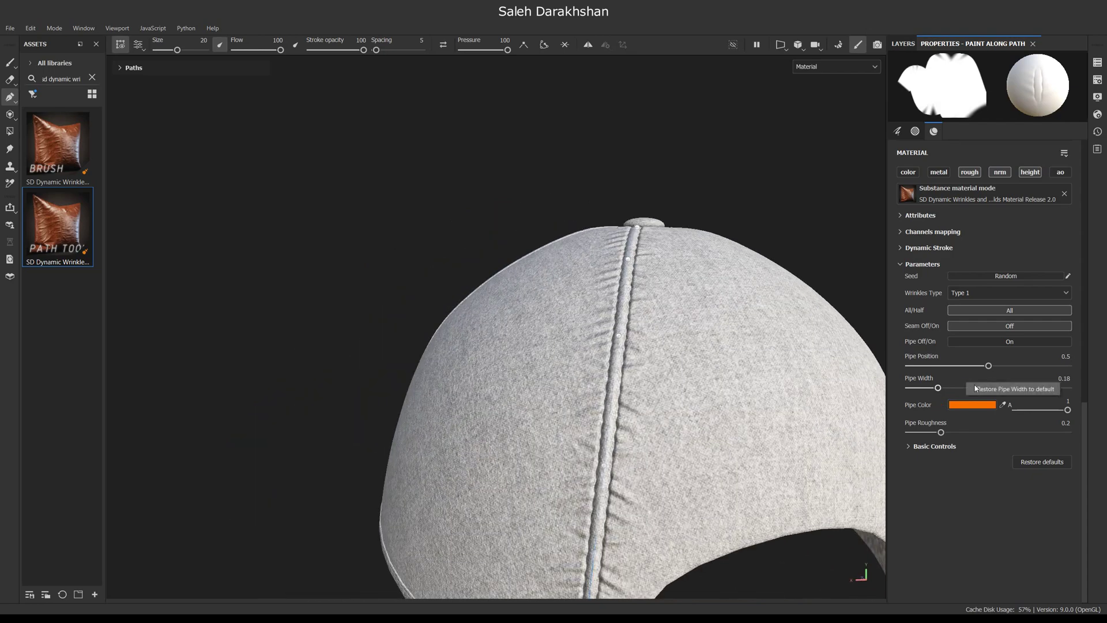
drag(938, 387, 957, 387)
alt+drag(732, 357, 773, 436)
scroll(773, 437, down, 3)
alt+drag(646, 415, 579, 369)
scroll(578, 369, down, 3)
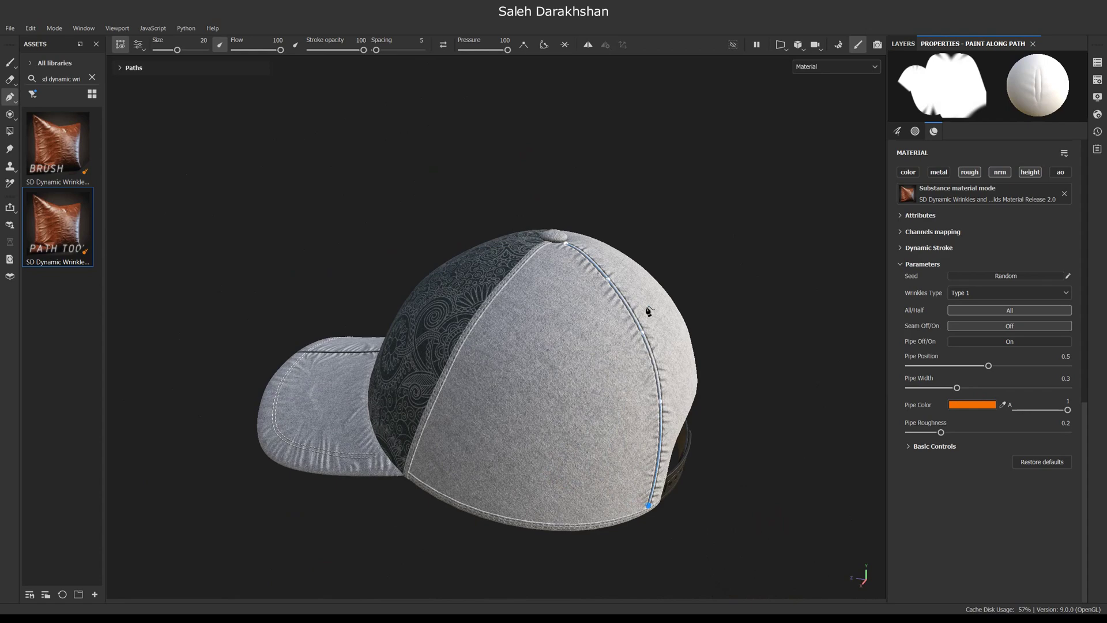
Compare wrinkle types on the back pipe path, including Type 2 and Type 13
alt+drag(854, 311, 818, 335)
scroll(819, 334, up, 3)
click(1008, 292)
click(958, 317)
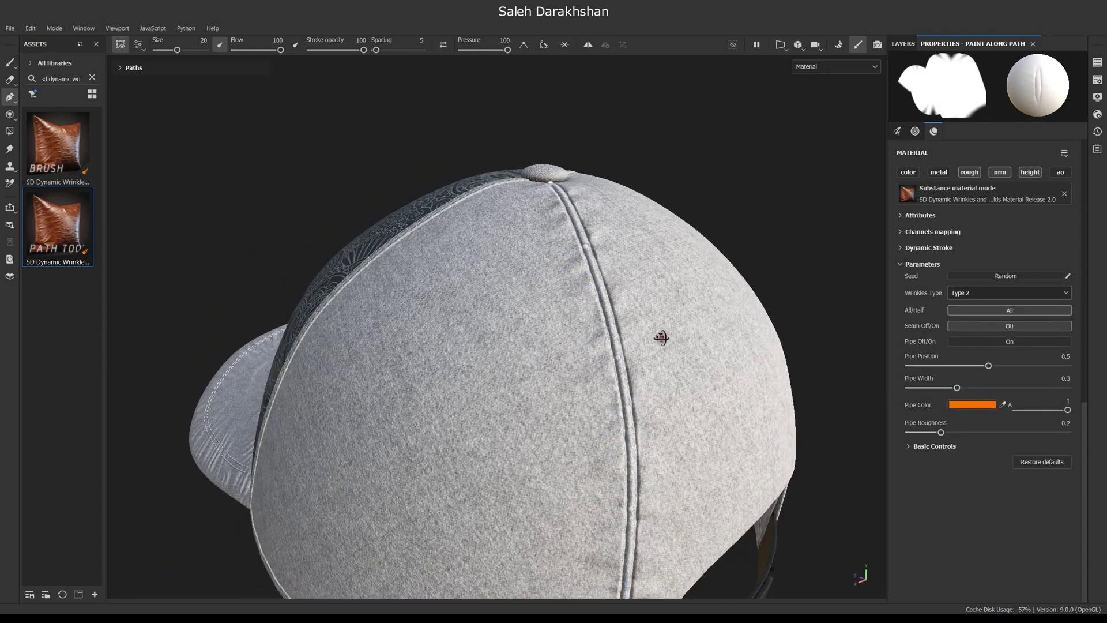
click(1009, 292)
click(978, 328)
click(971, 293)
click(966, 339)
scroll(619, 335, down, 3)
scroll(619, 335, up, 4)
click(964, 293)
click(972, 395)
alt+drag(680, 309, 721, 319)
Try several more wrinkle types along the back pipe to compare their fold patterns
click(974, 294)
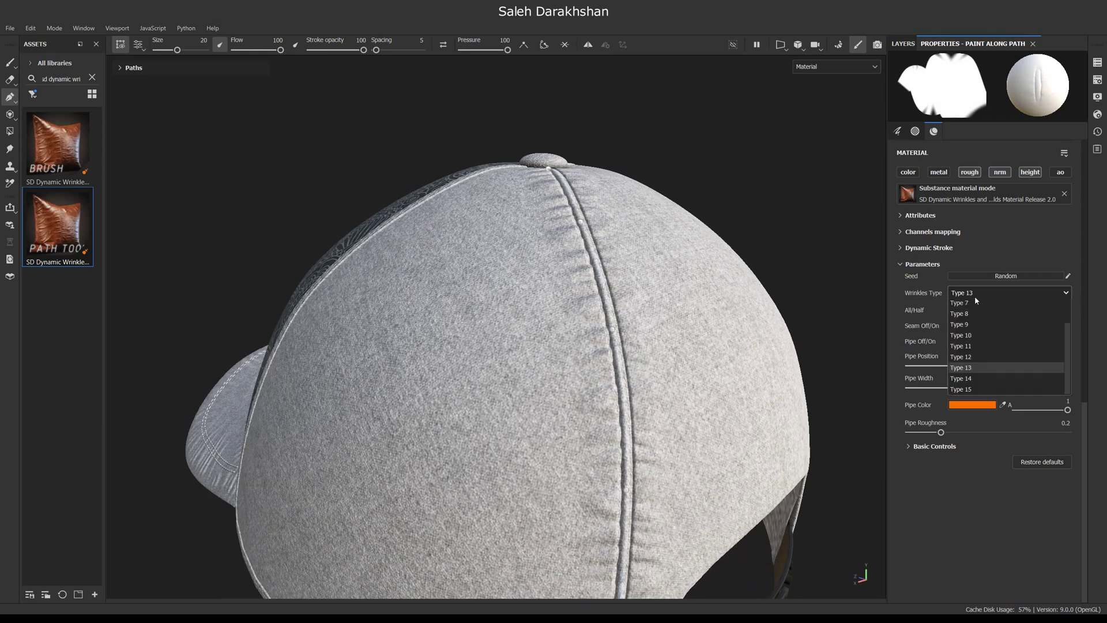
click(973, 405)
alt+drag(807, 341, 774, 340)
click(980, 292)
click(976, 368)
click(987, 292)
click(971, 371)
alt+drag(721, 311, 743, 323)
click(977, 293)
click(971, 338)
alt+drag(680, 306, 732, 308)
Try Type 6 among other wrinkle types on the back pipe path, then set Wrinkles Type to Type 5
click(981, 291)
click(971, 338)
alt+drag(640, 277, 784, 323)
click(992, 295)
click(971, 328)
alt+drag(662, 283, 773, 312)
click(971, 292)
click(965, 318)
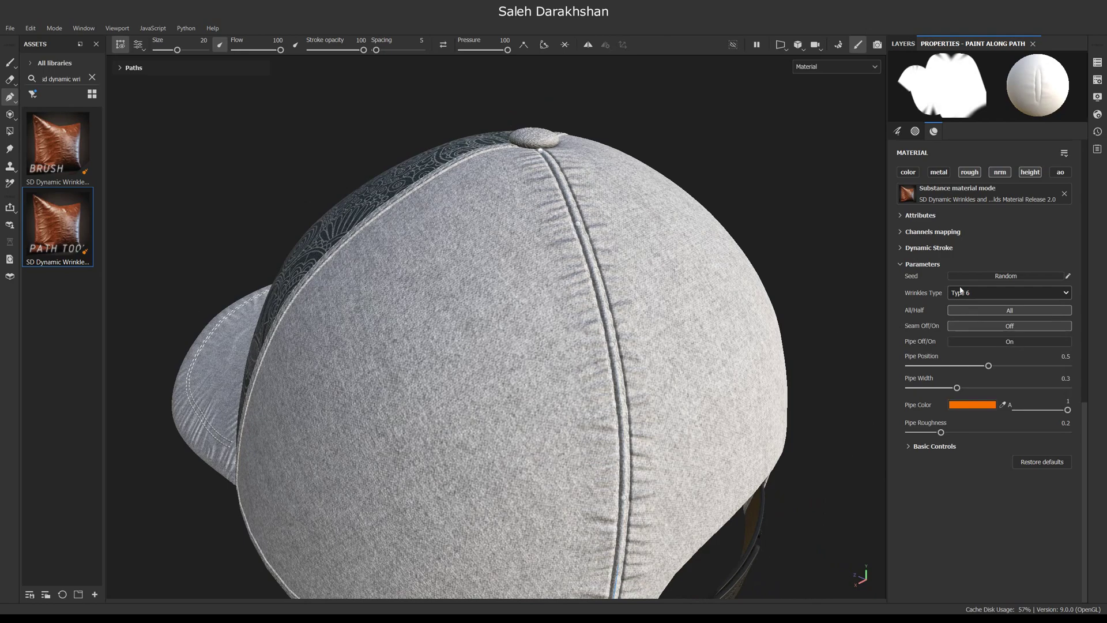
click(974, 293)
click(973, 317)
Try symmetry on the back path to mirror the wrinkled pipe across the cap, and open the symmetry settings
alt+drag(721, 294, 588, 268)
scroll(568, 265, down, 5)
scroll(719, 344, up, 6)
scroll(638, 239, down, 5)
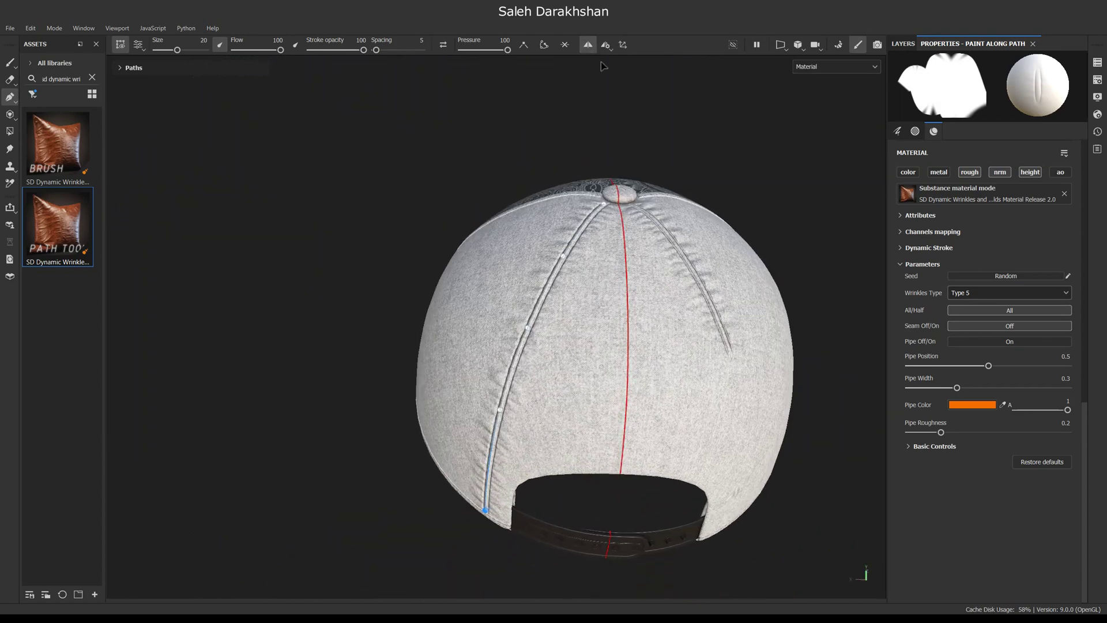
click(606, 46)
drag(632, 120, 634, 121)
Examine the mirrored pipe and its wrinkles on both sides of the cap's back
alt+drag(714, 346, 652, 313)
scroll(714, 376, up, 3)
alt+drag(710, 231, 638, 267)
scroll(722, 338, down, 3)
alt+middle_drag(688, 571, 679, 502)
scroll(679, 501, up, 3)
mouse_move(679, 501)
alt+mouse_down()
mouse_move(738, 457)
mouse_move(746, 478)
mouse_move(695, 496)
alt+mouse_up()
scroll(718, 483, down, 3)
alt+middle_drag(695, 461, 650, 368)
alt+drag(650, 369, 590, 210)
scroll(652, 230, up, 4)
scroll(511, 274, down, 10)
alt+drag(511, 274, 494, 247)
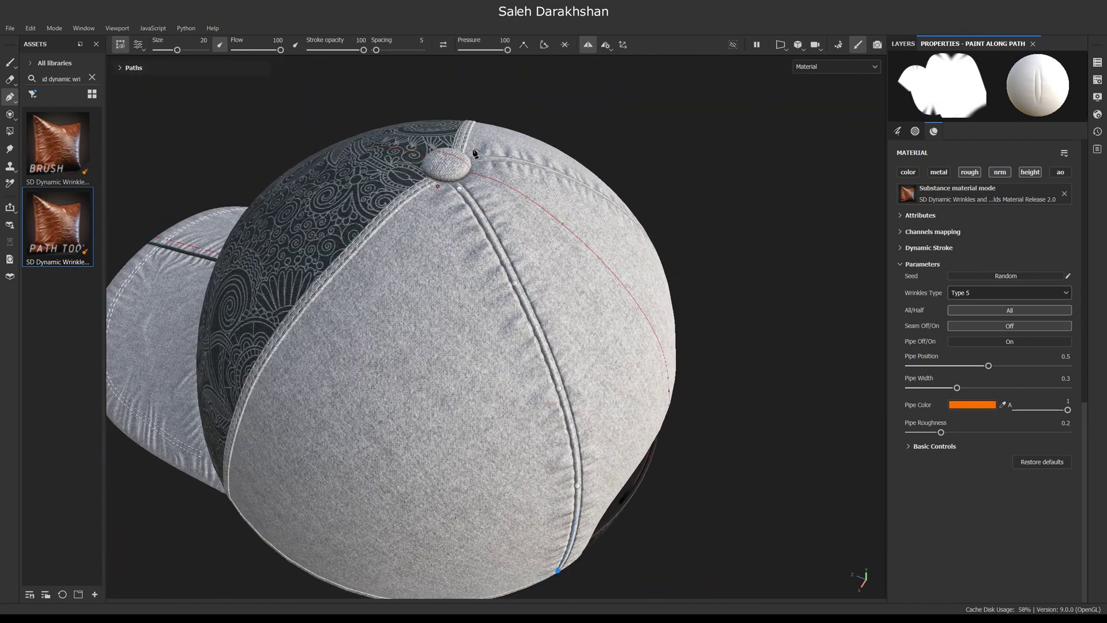
Smudge the wrinkles beside the upper part of the back pipe, just below the cap's button
click(10, 148)
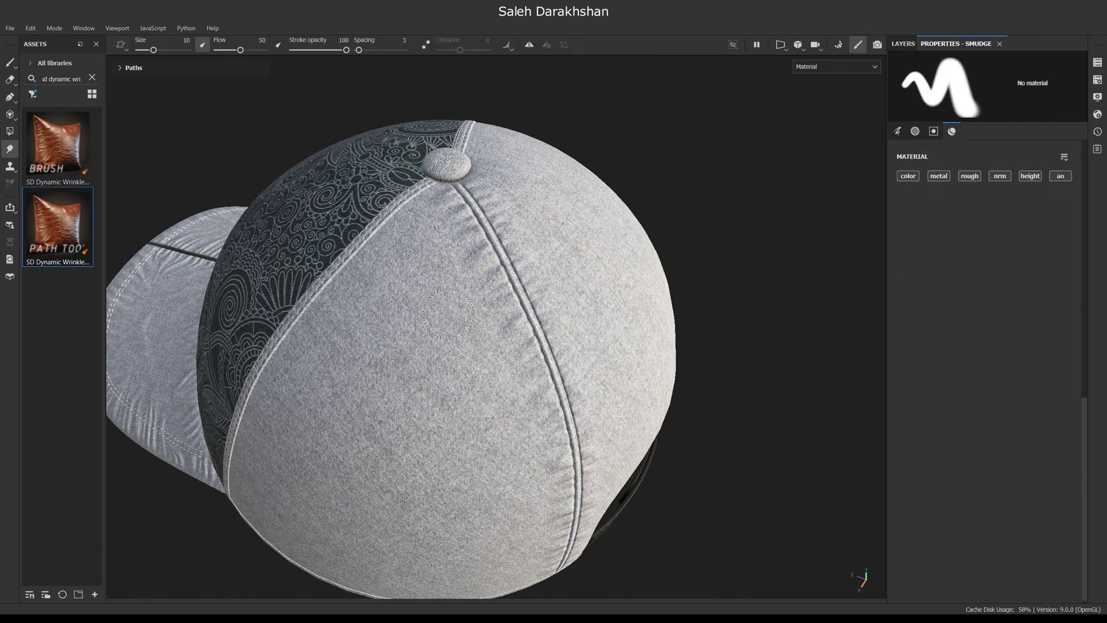
scroll(493, 291, up, 3)
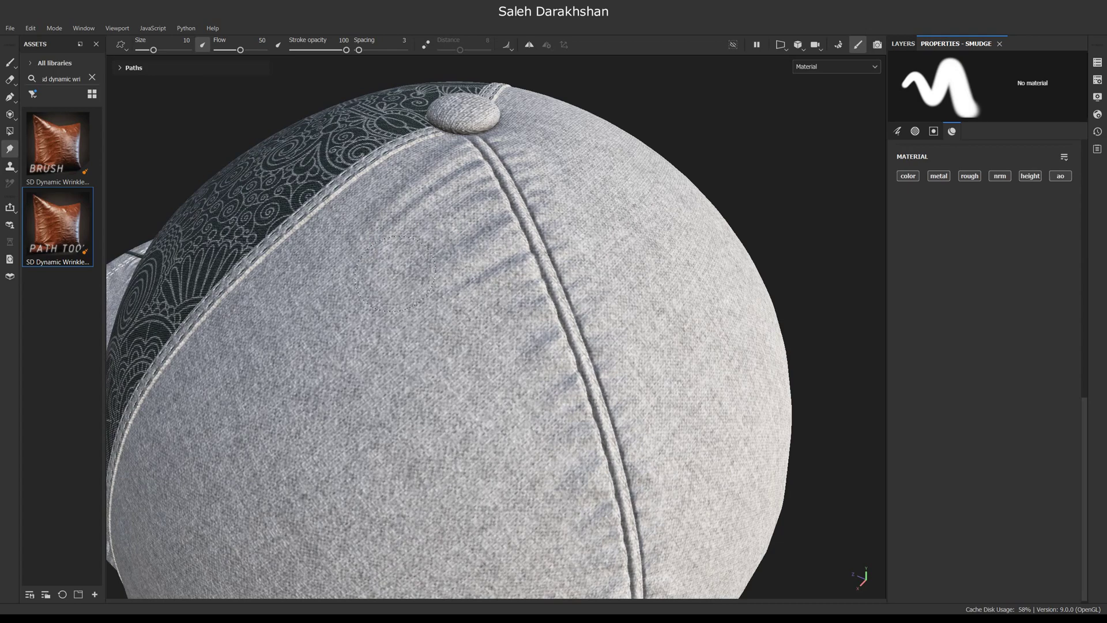
scroll(534, 336, down, 3)
alt+drag(533, 338, 563, 390)
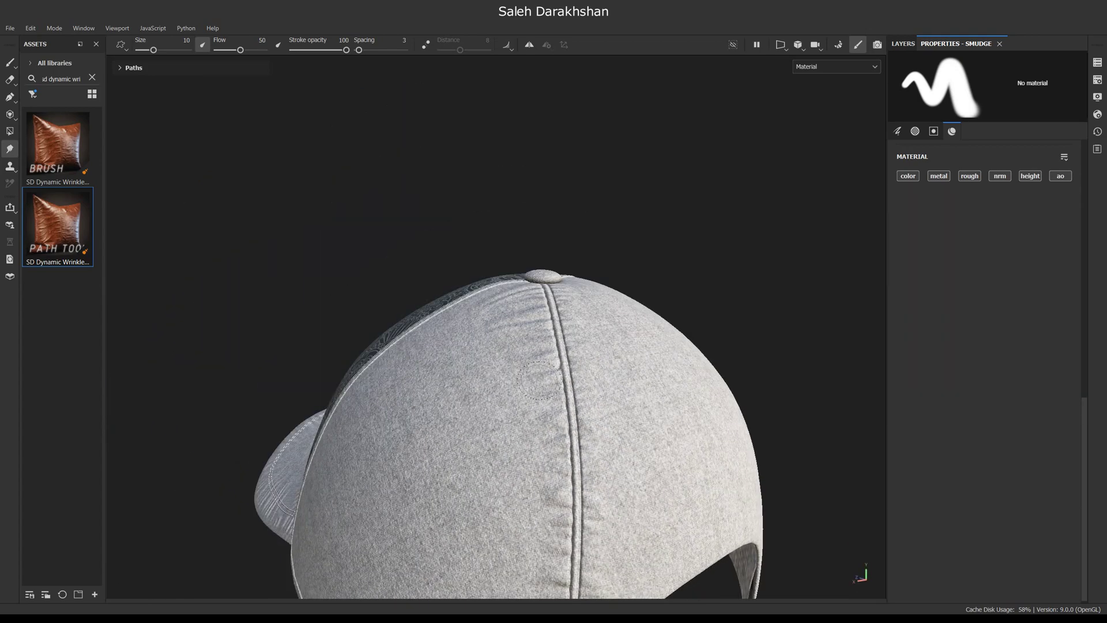
scroll(538, 380, up, 4)
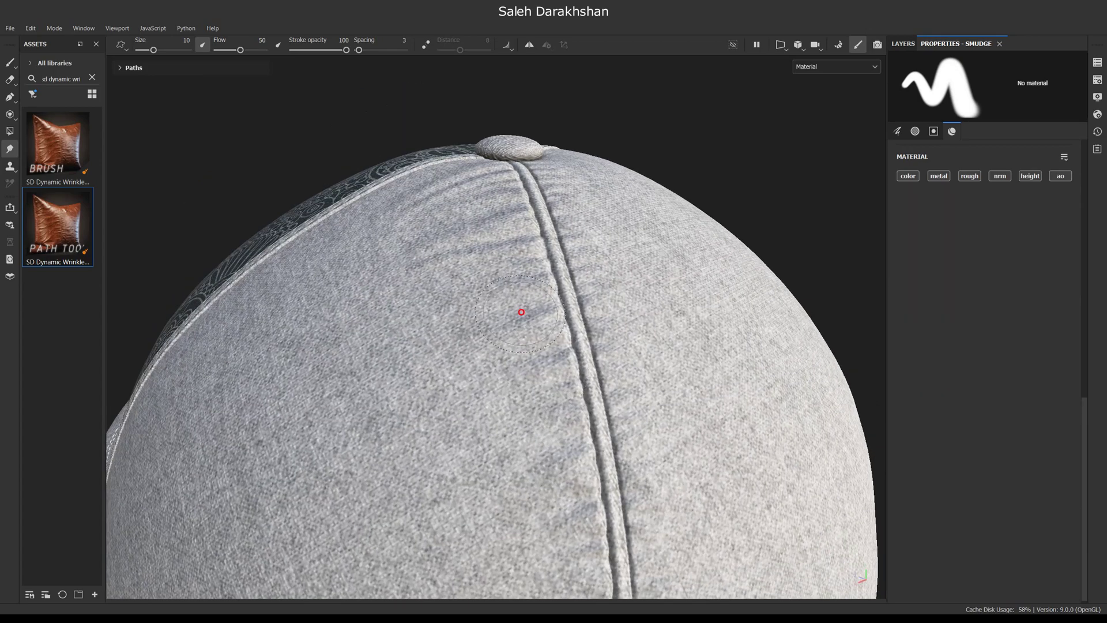
scroll(515, 316, down, 4)
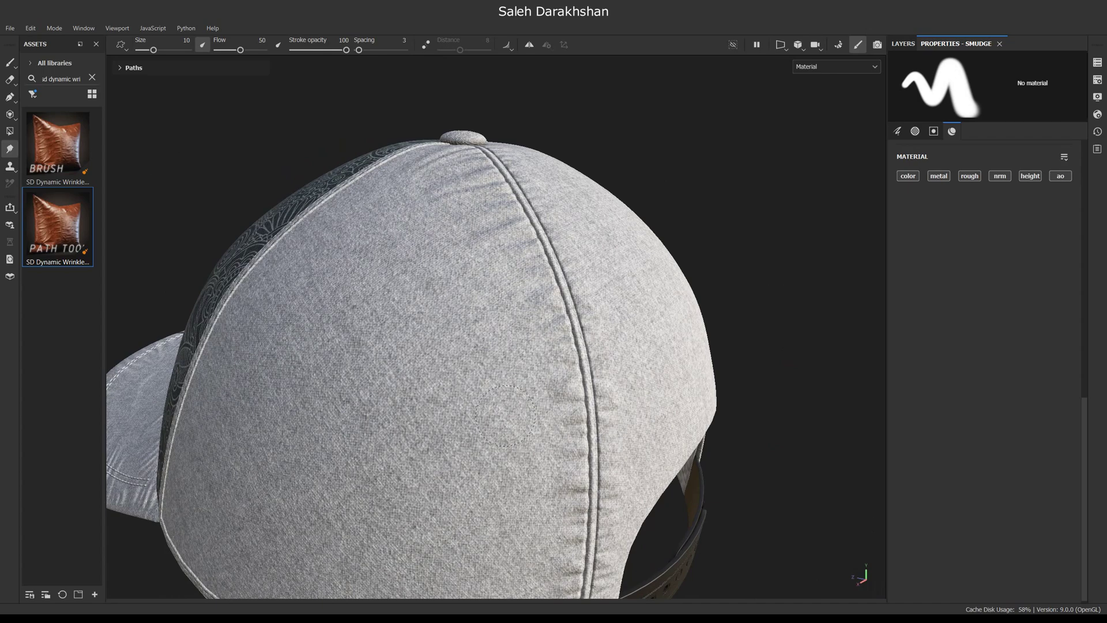
Examine the smudged wrinkles along the lower part of the back pipe down to the hem under different lighting
alt+drag(505, 416, 444, 381)
shift+right_drag(513, 373, 556, 373)
alt+drag(507, 380, 564, 416)
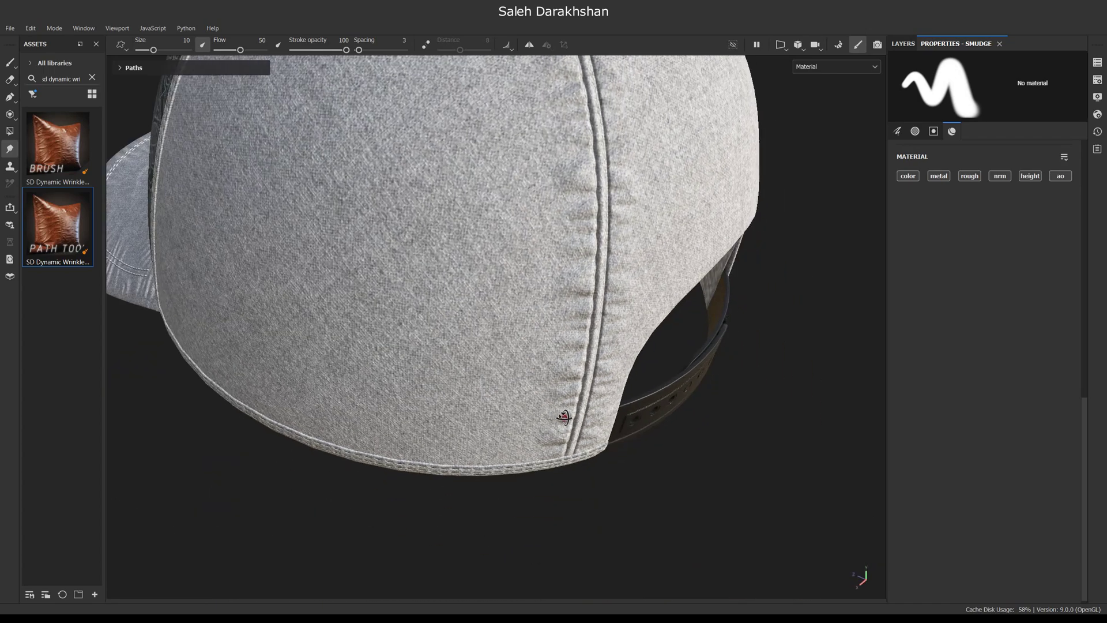
scroll(564, 418, down, 4)
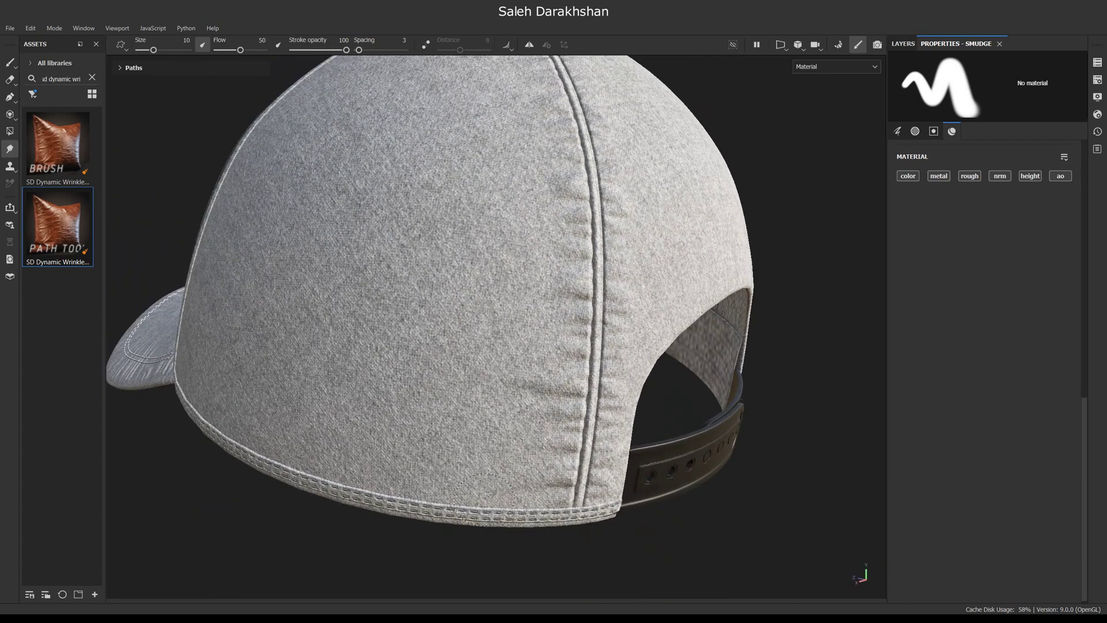
alt+drag(402, 419, 449, 441)
scroll(450, 441, down, 3)
alt+middle_drag(450, 441, 500, 522)
Draw a wrinkle path from below the button down the middle of the side panel to the hem and set Wrinkles Type to Type 10
click(9, 100)
alt+drag(492, 339, 463, 289)
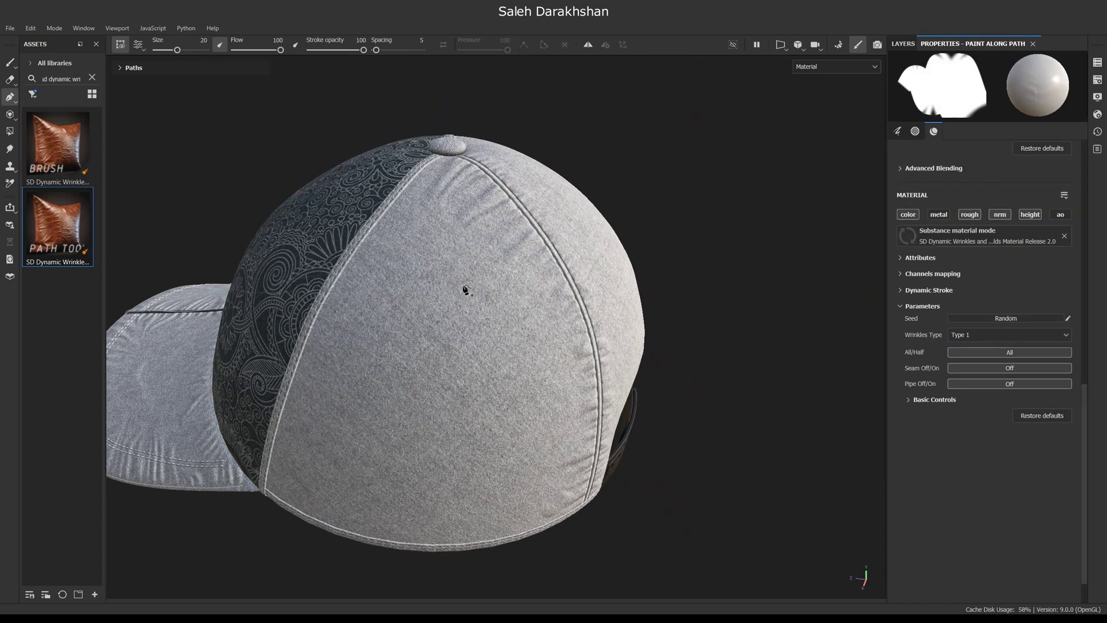
scroll(463, 289, up, 2)
click(445, 507)
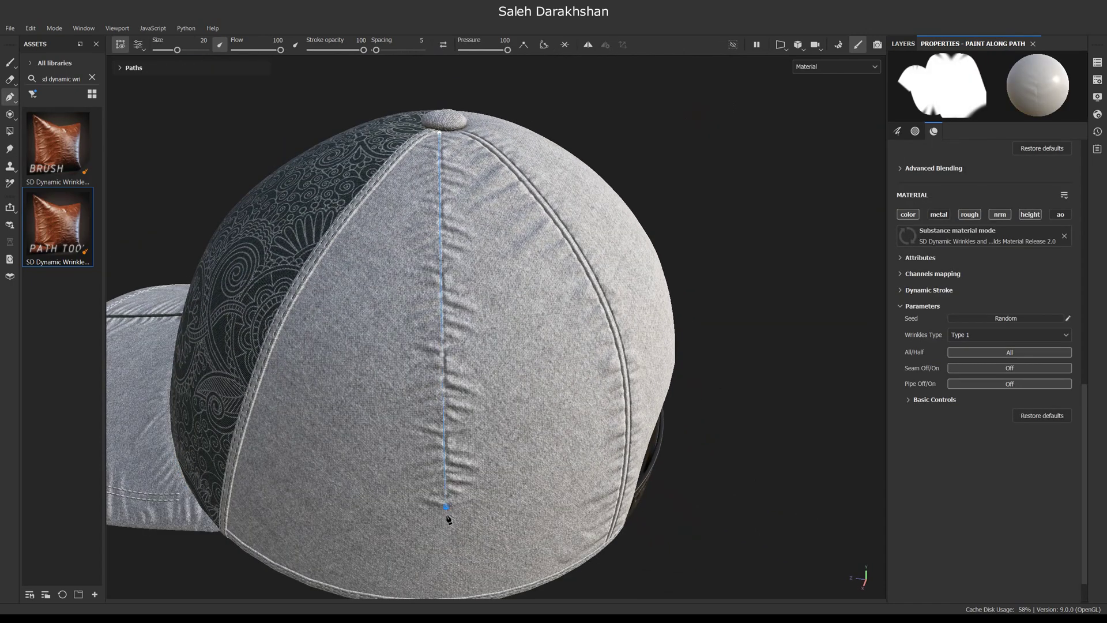
alt+drag(445, 593, 459, 512)
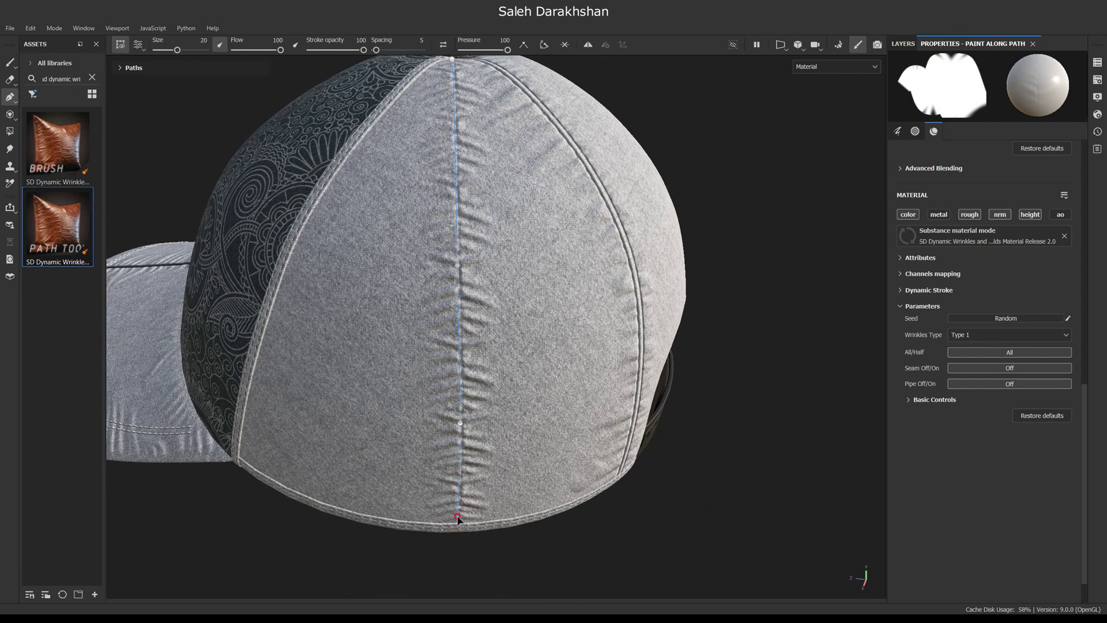
click(982, 336)
click(959, 435)
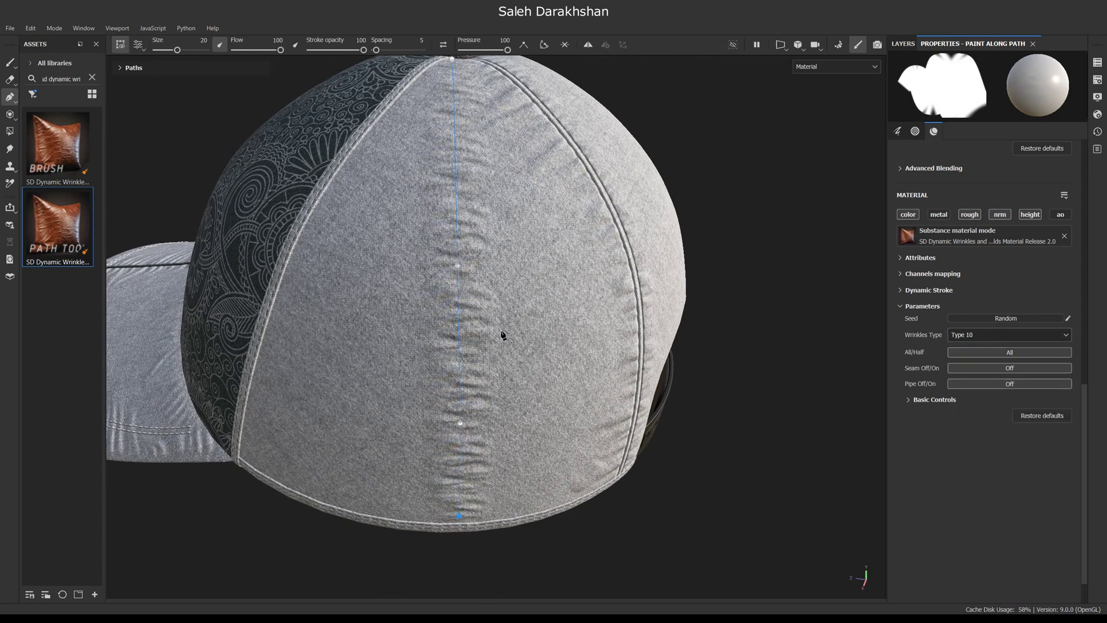
Enlarge the side-panel path's brush size to 49.04
key(f)
click(897, 130)
mouse_move(972, 199)
mouse_down()
mouse_move(1036, 200)
mouse_move(985, 200)
mouse_move(1007, 201)
mouse_up()
Reposition the path's points into a winding curve so that large folds spread across the side panel
alt+drag(554, 231, 551, 262)
alt+middle_drag(552, 262, 539, 272)
scroll(538, 271, up, 2)
mouse_move(538, 271)
alt+mouse_down()
mouse_move(530, 224)
mouse_move(507, 229)
mouse_move(440, 351)
mouse_move(528, 375)
mouse_move(506, 432)
mouse_move(487, 296)
alt+mouse_up()
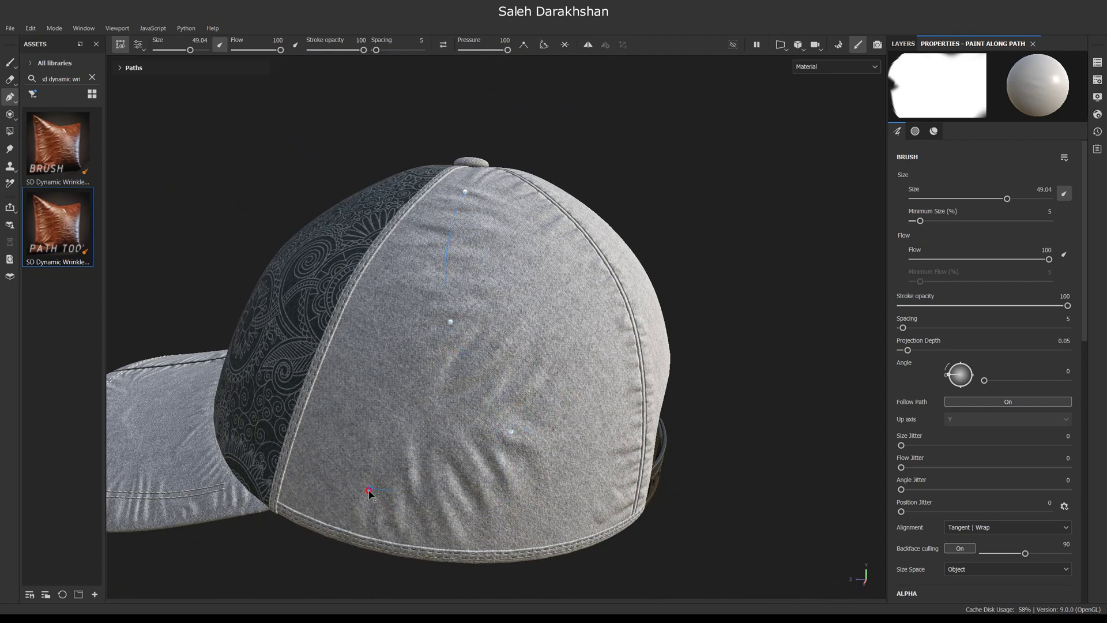
alt+drag(376, 496, 360, 331)
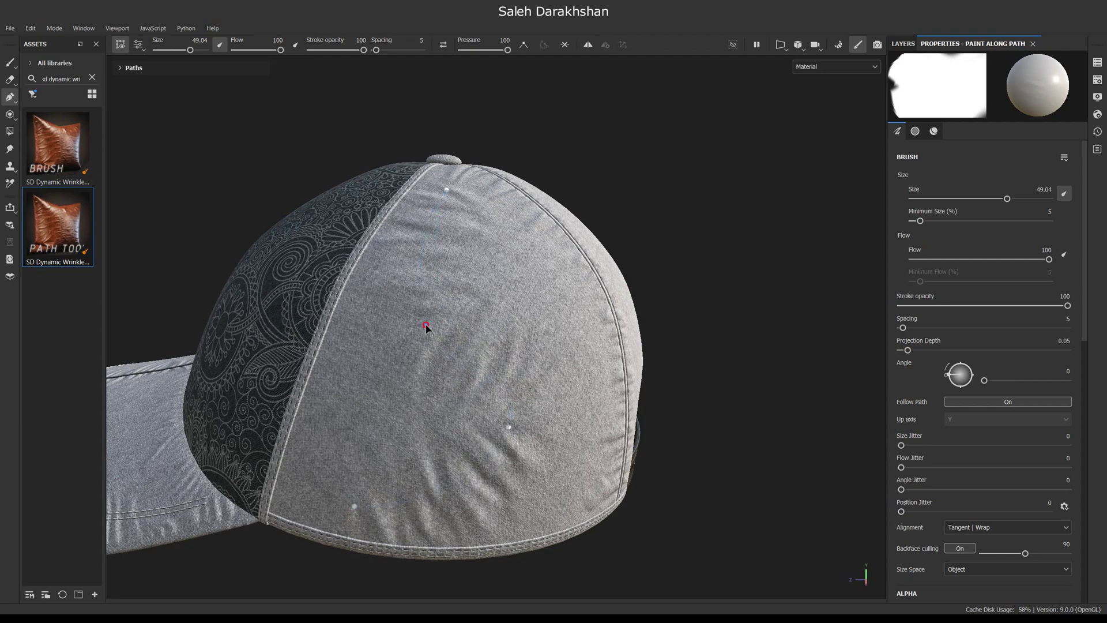
alt+drag(553, 388, 470, 323)
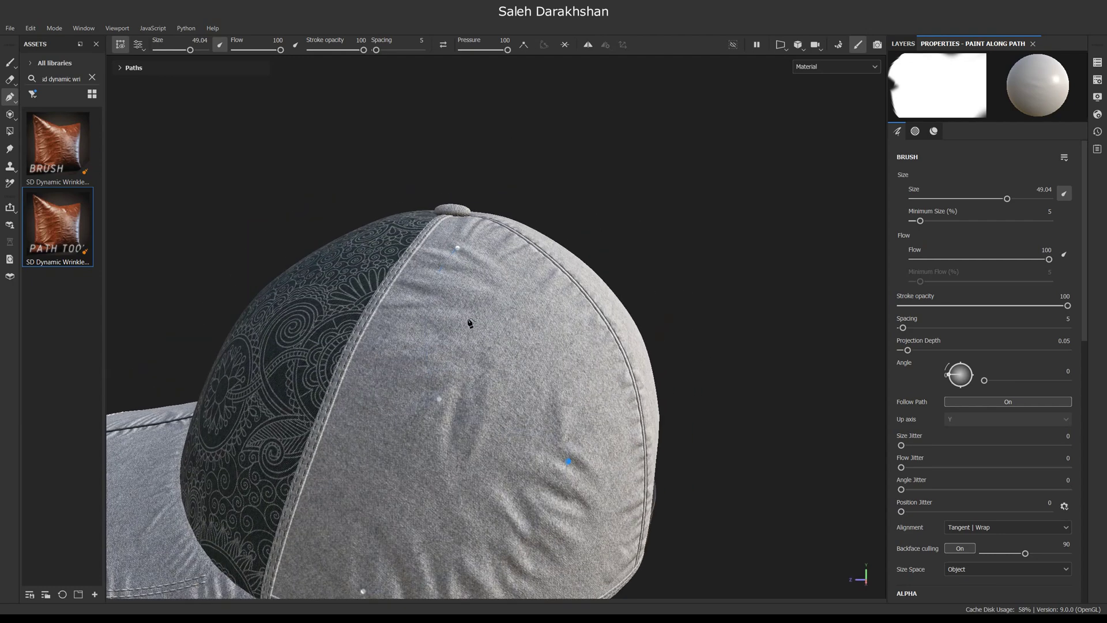
drag(431, 292, 457, 311)
alt+right_drag(440, 315, 410, 438)
mouse_move(474, 396)
alt+mouse_down()
mouse_move(531, 348)
mouse_move(509, 362)
alt+mouse_up()
Smudge the large folds on the side panel to extend and blend them toward the hem and the back pipe
click(9, 148)
alt+drag(512, 411, 497, 370)
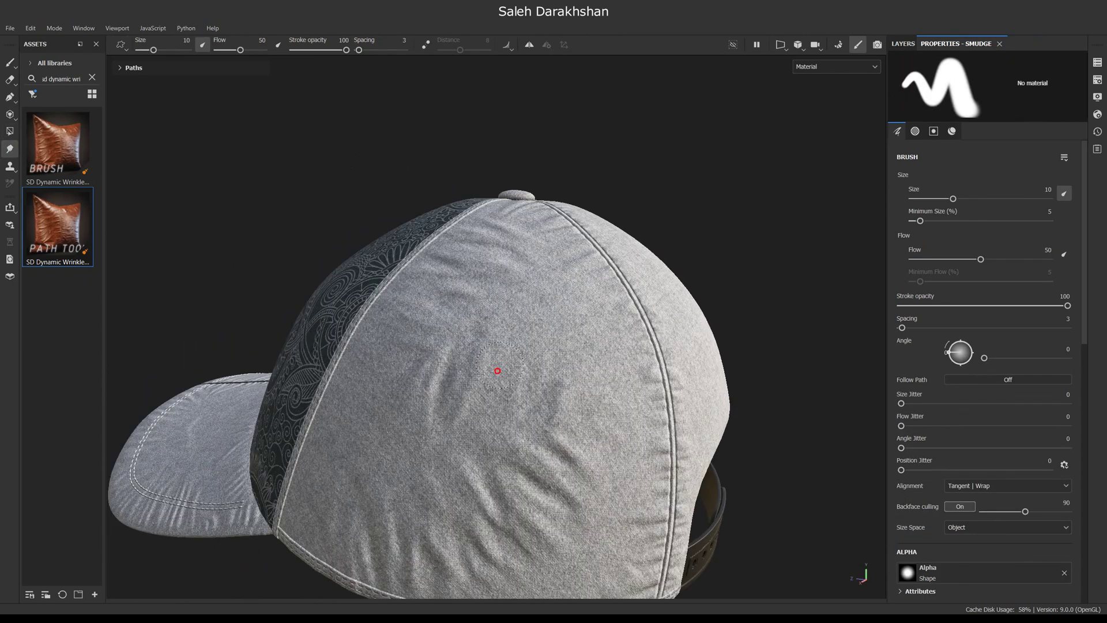
alt+drag(446, 496, 652, 458)
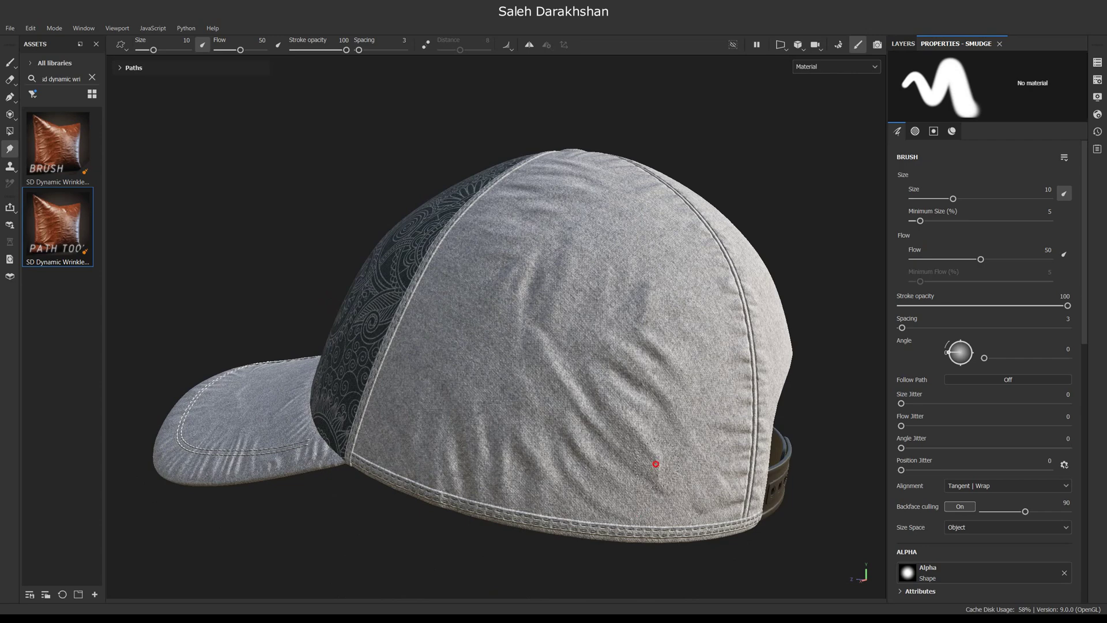
alt+drag(536, 445, 404, 407)
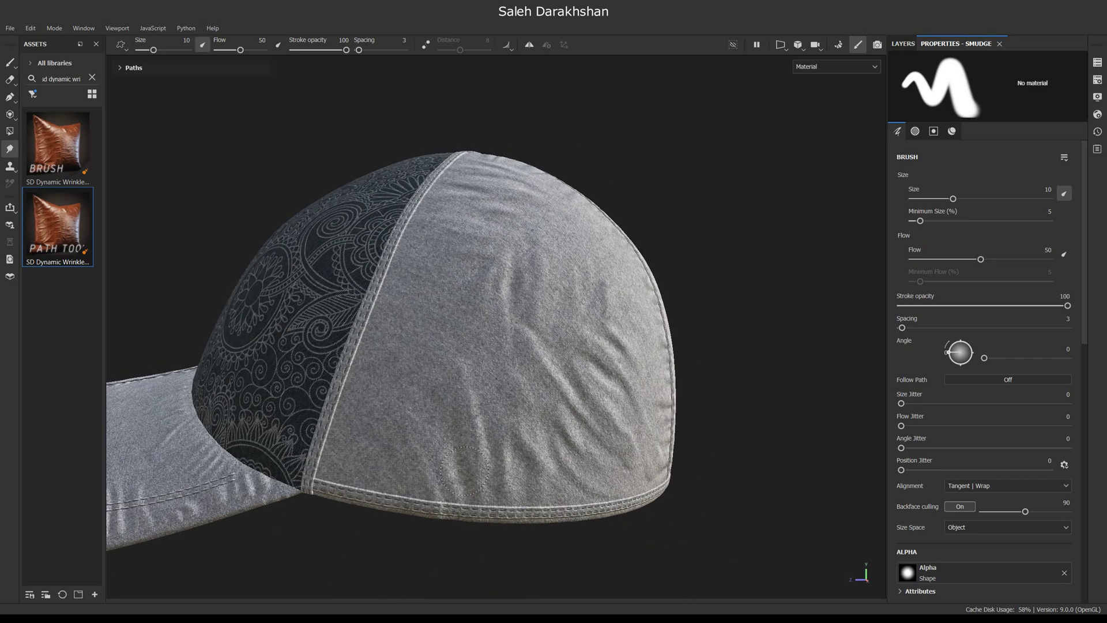
alt+drag(406, 412, 387, 483)
alt+drag(555, 258, 539, 210)
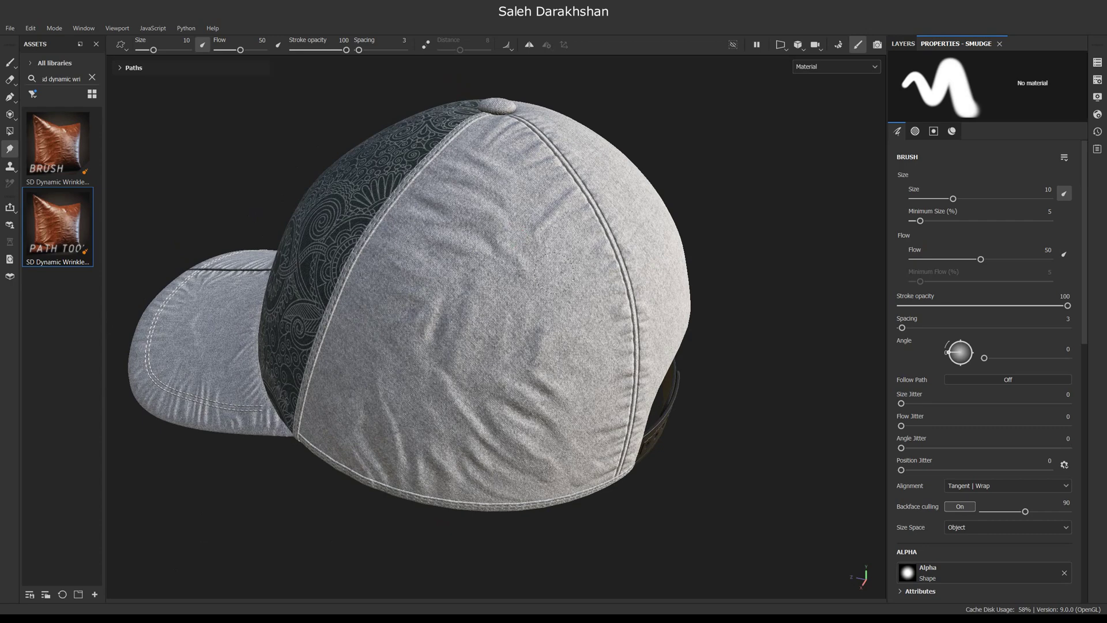
Examine the smudged folds on the upper side panel, between the front seam and the back pipe
mouse_move(532, 294)
alt+mouse_down()
mouse_move(537, 307)
mouse_move(490, 323)
alt+mouse_up()
alt+right_drag(490, 322, 600, 245)
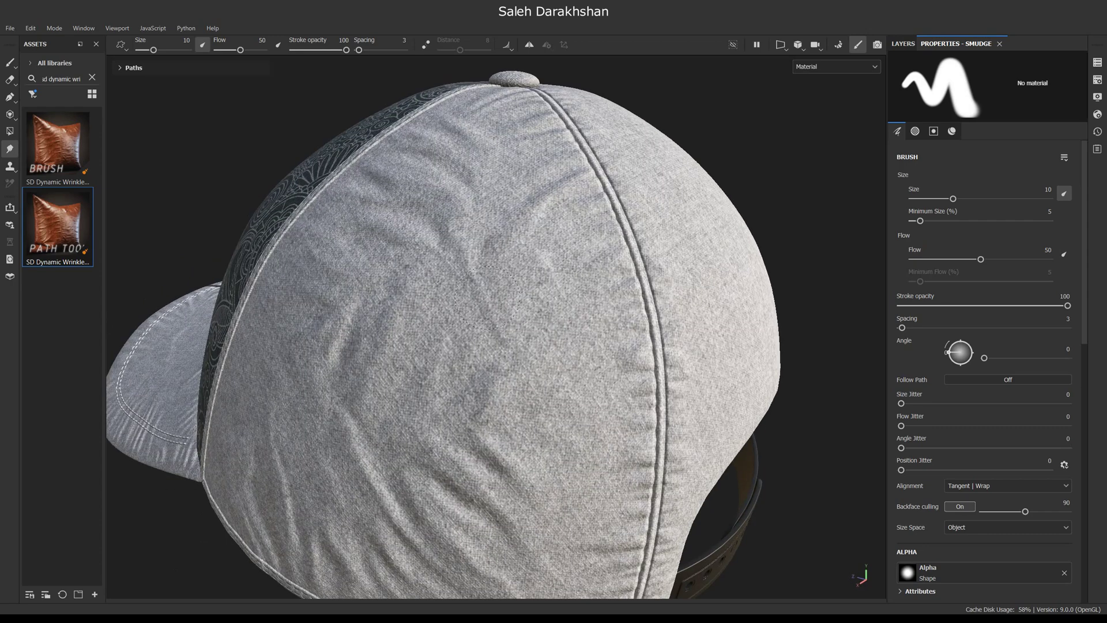
alt+drag(538, 368, 594, 369)
alt+right_drag(594, 369, 563, 378)
alt+drag(563, 378, 553, 397)
alt+right_drag(553, 398, 479, 351)
alt+middle_drag(479, 351, 467, 320)
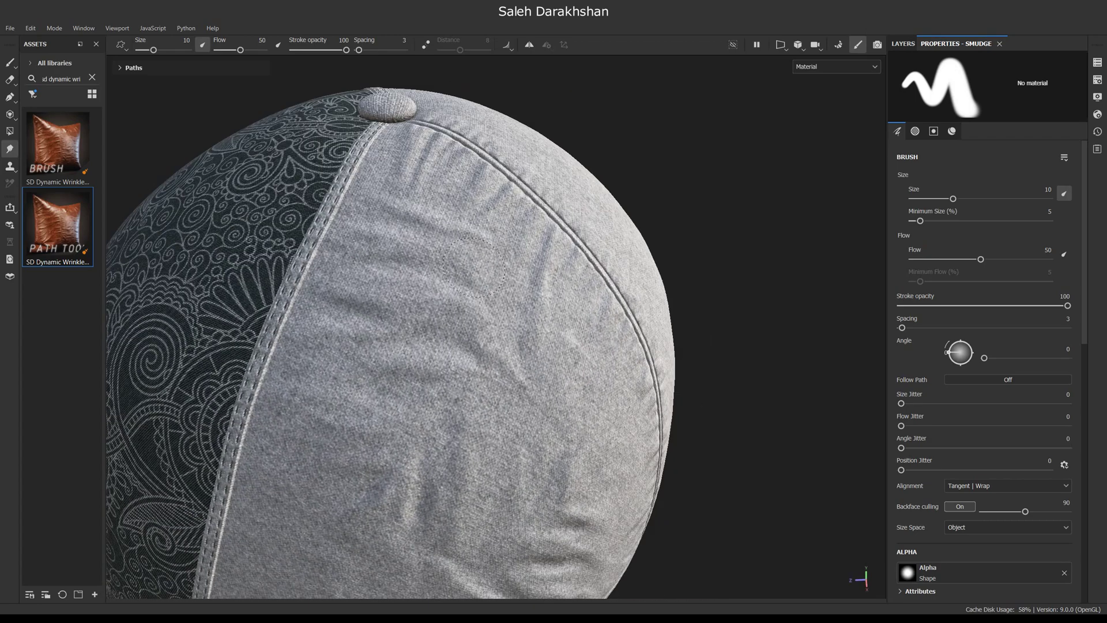
alt+right_drag(506, 236, 512, 263)
alt+drag(512, 263, 527, 273)
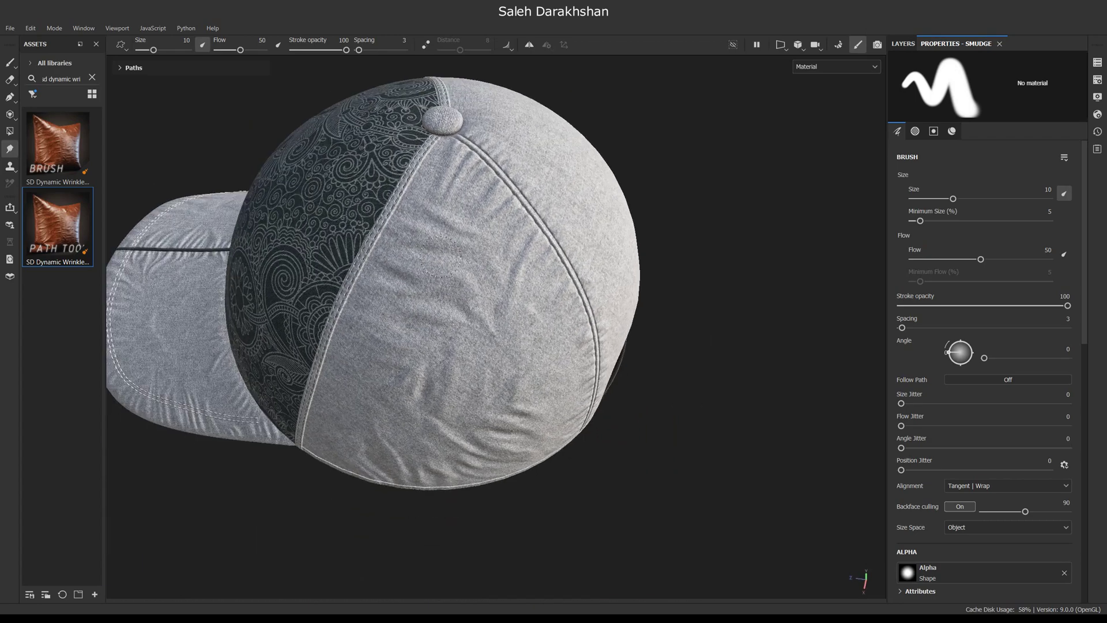
alt+right_drag(527, 273, 426, 193)
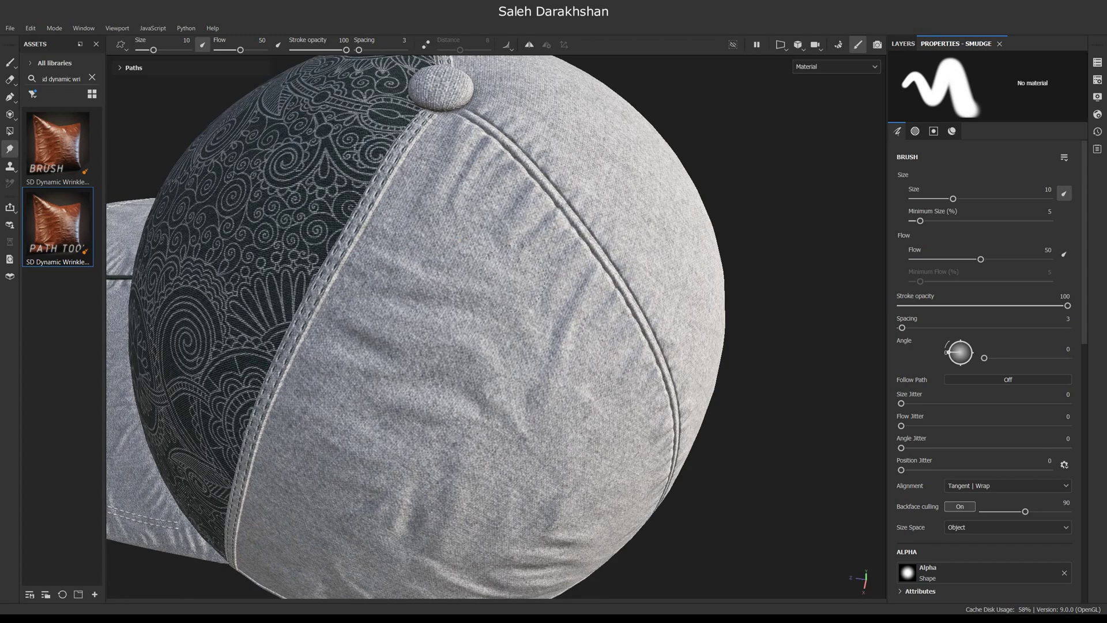
alt+drag(503, 292, 461, 259)
alt+right_drag(461, 260, 563, 351)
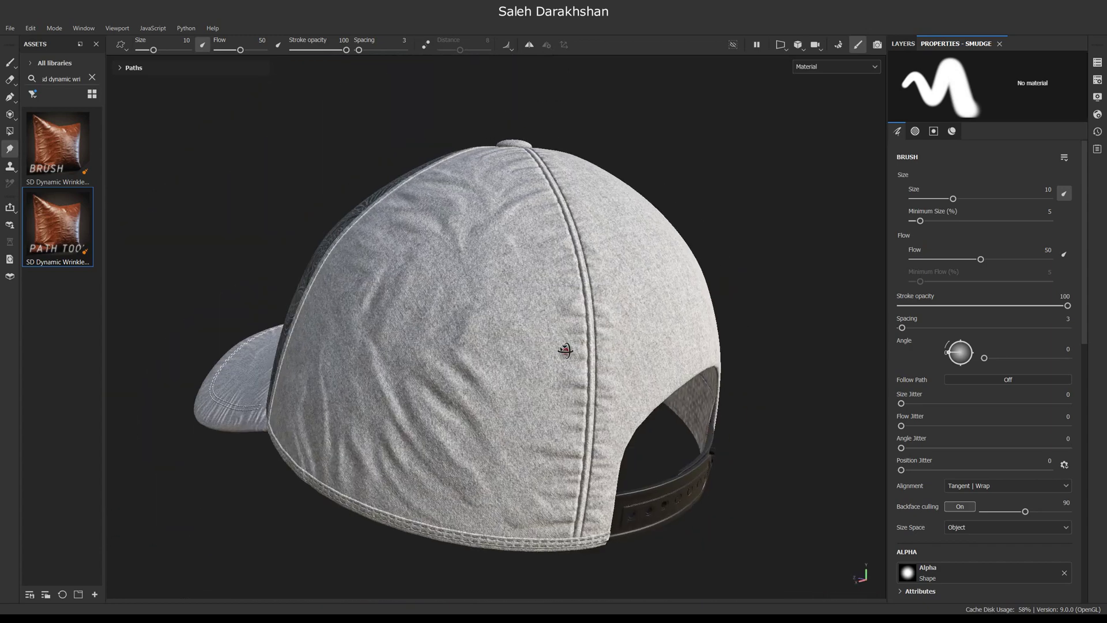
Examine the whole side panel and its piping from the back and side, both close up and at a distance
alt+drag(563, 351, 567, 326)
alt+drag(549, 392, 497, 335)
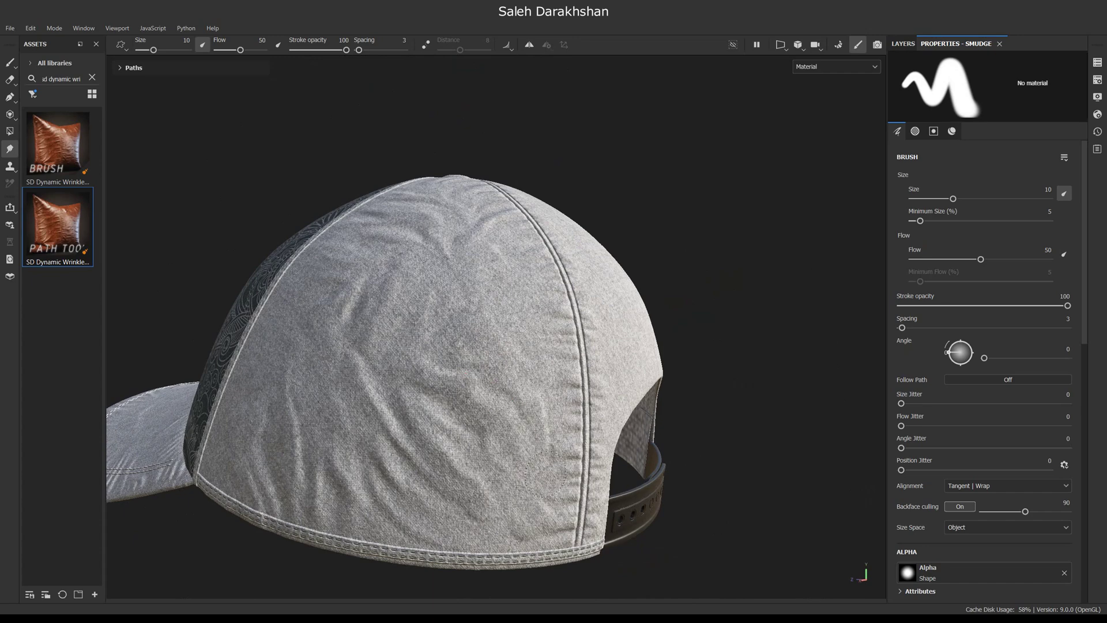
alt+drag(507, 461, 437, 483)
alt+right_drag(437, 483, 431, 421)
alt+drag(432, 421, 490, 414)
alt+right_drag(510, 441, 495, 524)
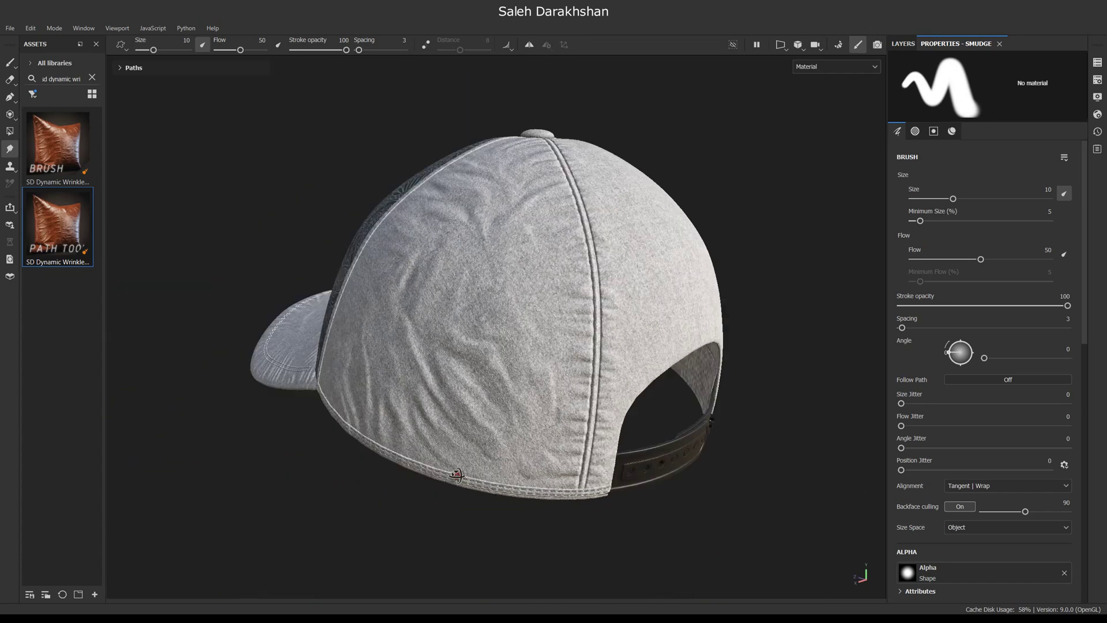
alt+drag(496, 525, 565, 462)
mouse_move(565, 461)
alt+right_down()
mouse_move(553, 358)
mouse_move(519, 369)
alt+right_up()
mouse_move(519, 369)
alt+mouse_down()
mouse_move(604, 296)
mouse_move(519, 323)
alt+mouse_up()
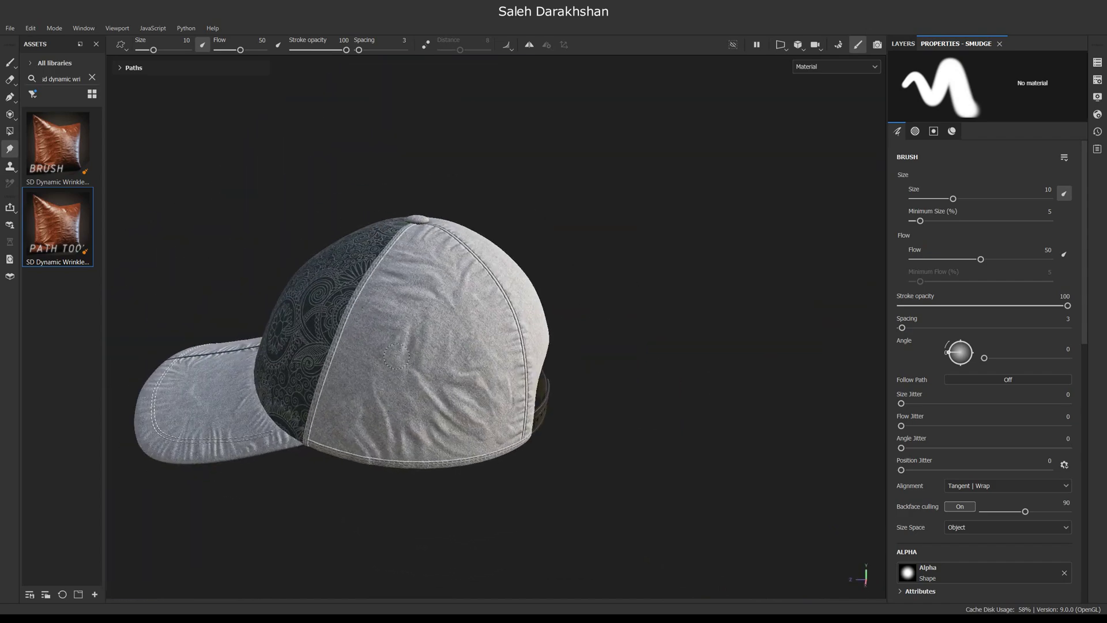
alt+right_drag(519, 323, 496, 260)
alt+drag(496, 260, 533, 358)
alt+right_drag(534, 358, 461, 403)
alt+drag(461, 403, 403, 398)
alt+right_drag(403, 398, 354, 301)
alt+drag(354, 301, 303, 288)
Rotate the environment lighting and inspect how the folds read near the embroidered front panel's seam
mouse_move(357, 398)
shift+right_down()
mouse_move(435, 413)
mouse_move(456, 403)
shift+right_up()
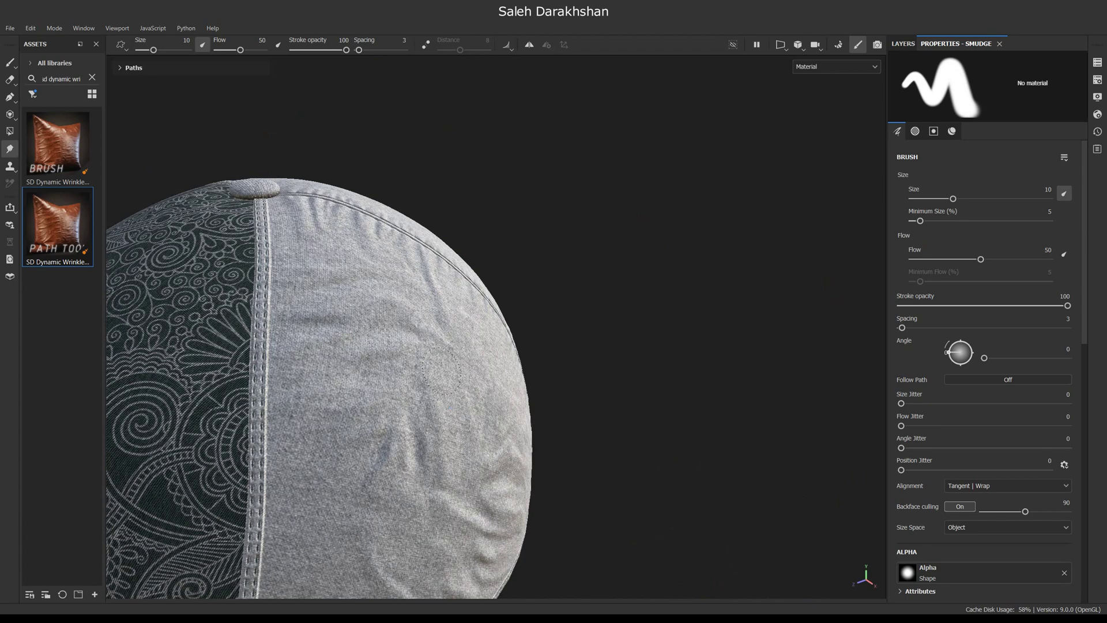
alt+drag(455, 404, 426, 357)
alt+right_drag(427, 357, 369, 381)
alt+drag(369, 381, 322, 375)
alt+right_drag(322, 374, 352, 386)
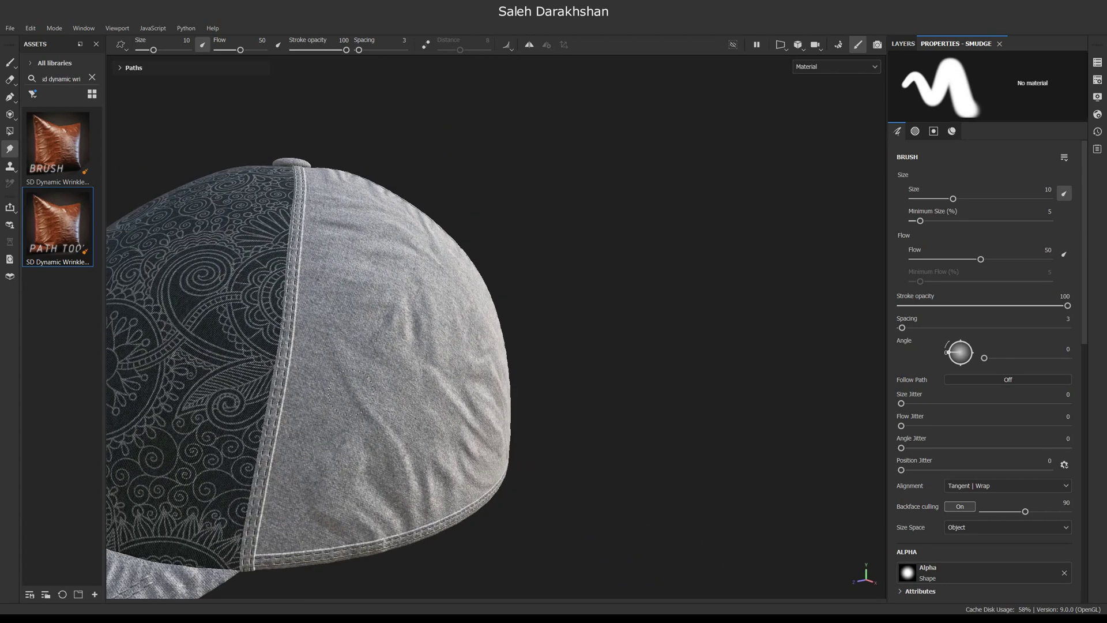
alt+drag(352, 393, 326, 303)
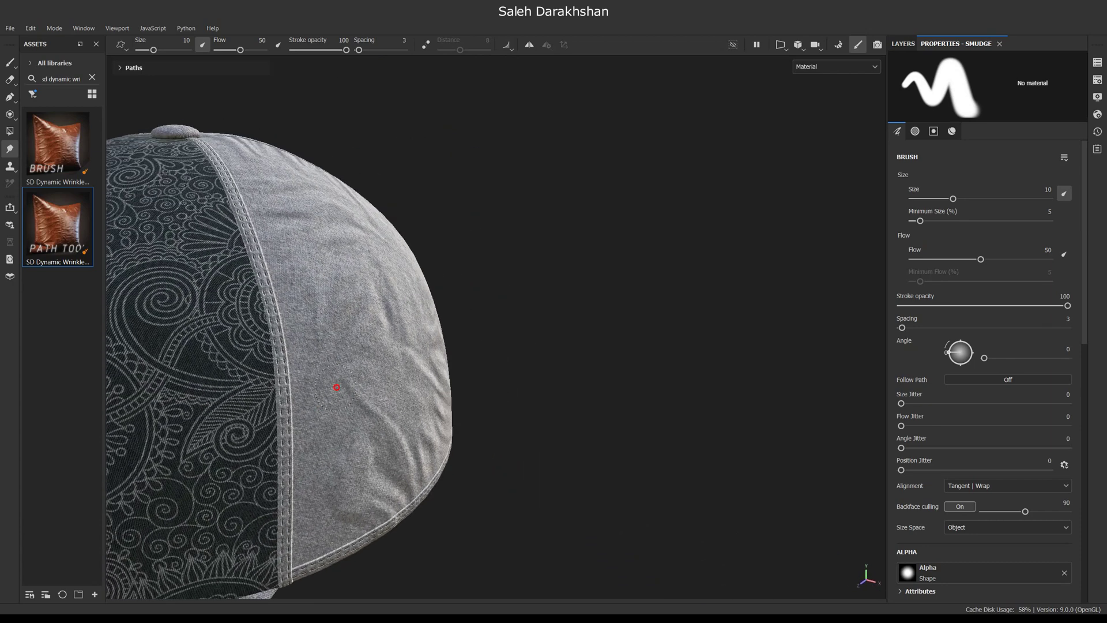
alt+drag(319, 404, 263, 354)
alt+right_drag(263, 355, 327, 400)
alt+right_drag(409, 379, 352, 340)
alt+drag(351, 340, 308, 420)
scroll(429, 459, up, 2)
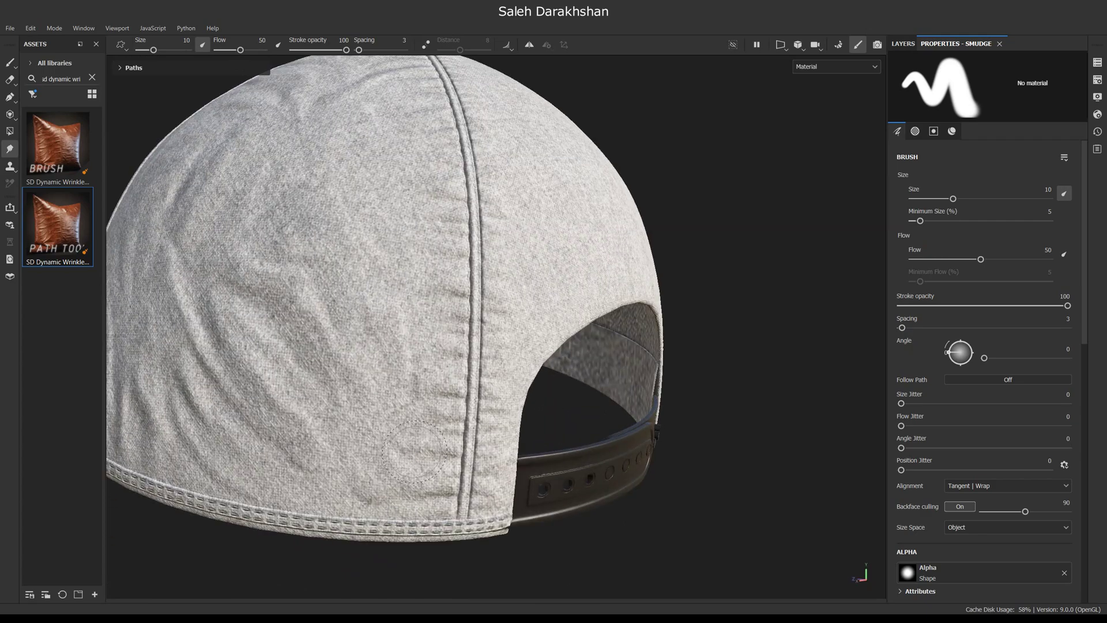
Inspect the wrinkles from the back opening around to the front seam and along the stitched hem
alt+right_drag(417, 453, 353, 452)
alt+drag(353, 452, 453, 369)
alt+right_drag(454, 369, 501, 380)
alt+drag(502, 380, 585, 418)
alt+right_drag(585, 418, 473, 430)
alt+drag(473, 430, 454, 403)
alt+right_drag(455, 403, 496, 409)
alt+drag(496, 409, 443, 455)
alt+right_drag(524, 521, 582, 518)
alt+drag(582, 519, 462, 507)
alt+middle_drag(461, 508, 432, 434)
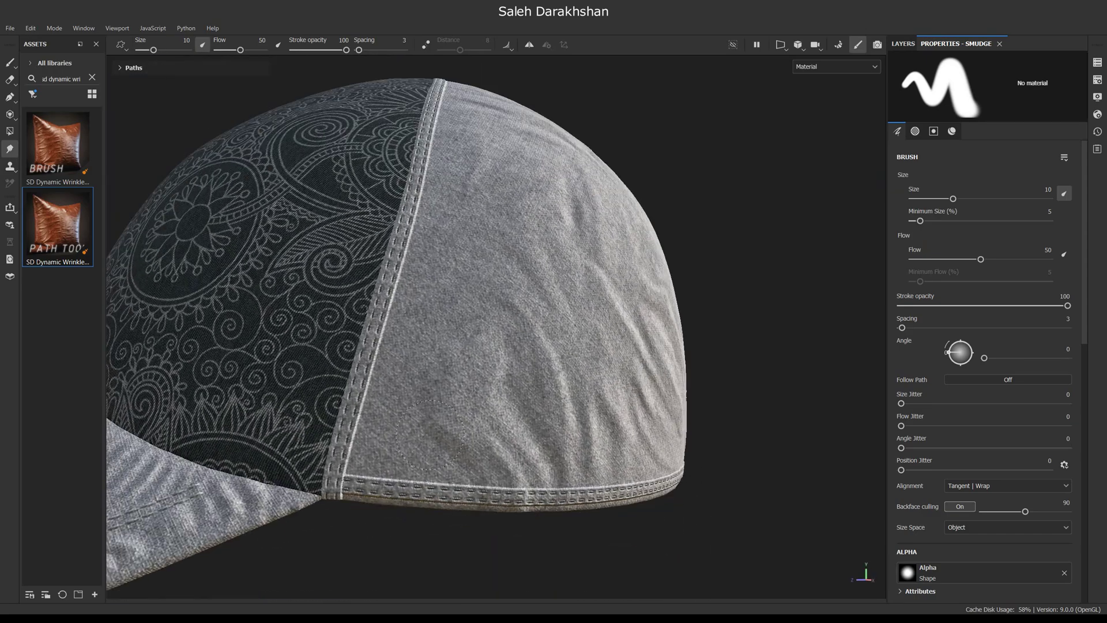
alt+drag(421, 400, 452, 433)
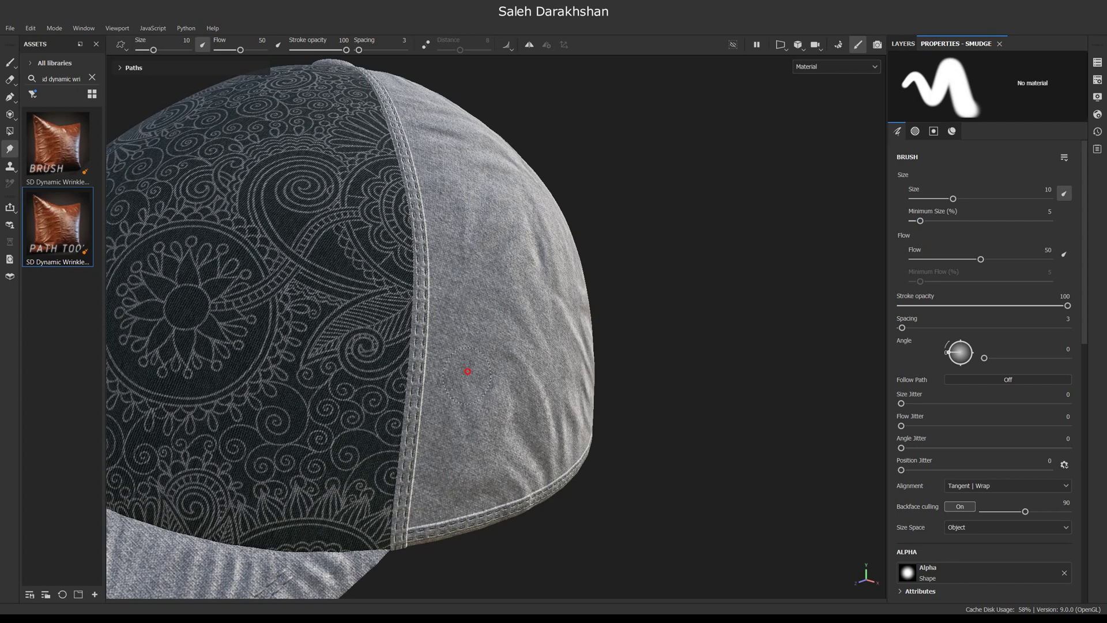
alt+right_drag(497, 431, 403, 424)
alt+drag(519, 427, 369, 430)
alt+right_drag(404, 430, 511, 437)
mouse_move(511, 437)
alt+mouse_down()
mouse_move(465, 376)
mouse_move(371, 338)
mouse_move(441, 361)
alt+mouse_up()
Return to path painting and turn on symmetry for Path 5 to mirror the side-panel folds across the cap
click(50, 198)
alt+drag(640, 254, 390, 271)
click(587, 47)
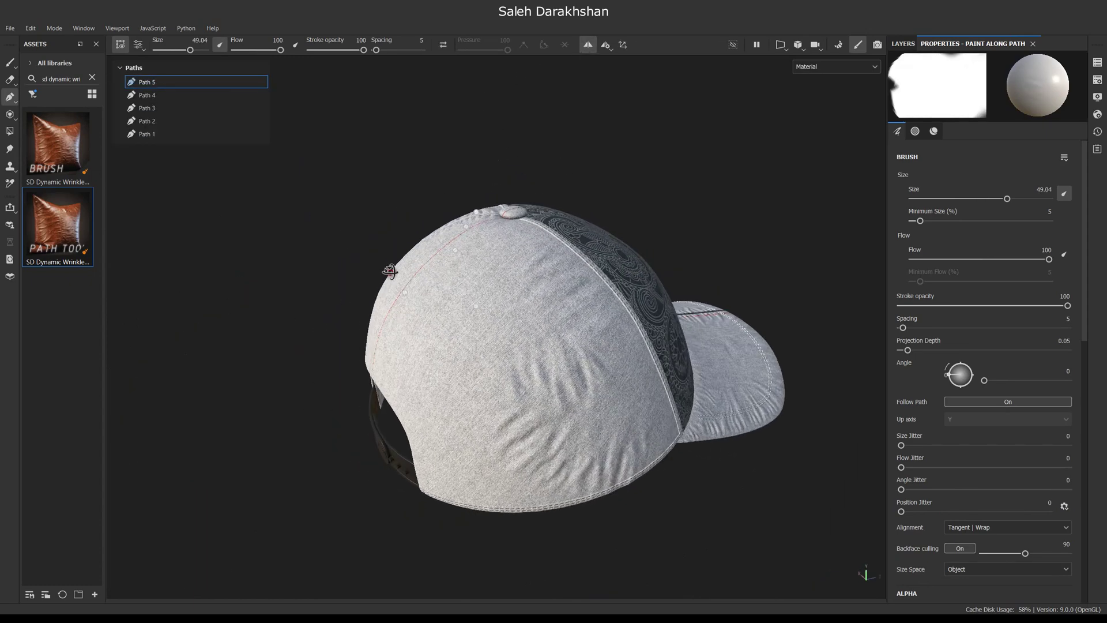
alt+drag(555, 370, 494, 309)
Mirror the back pipe of Path 4 onto the other side of the cap, and reselect Path 5
click(183, 94)
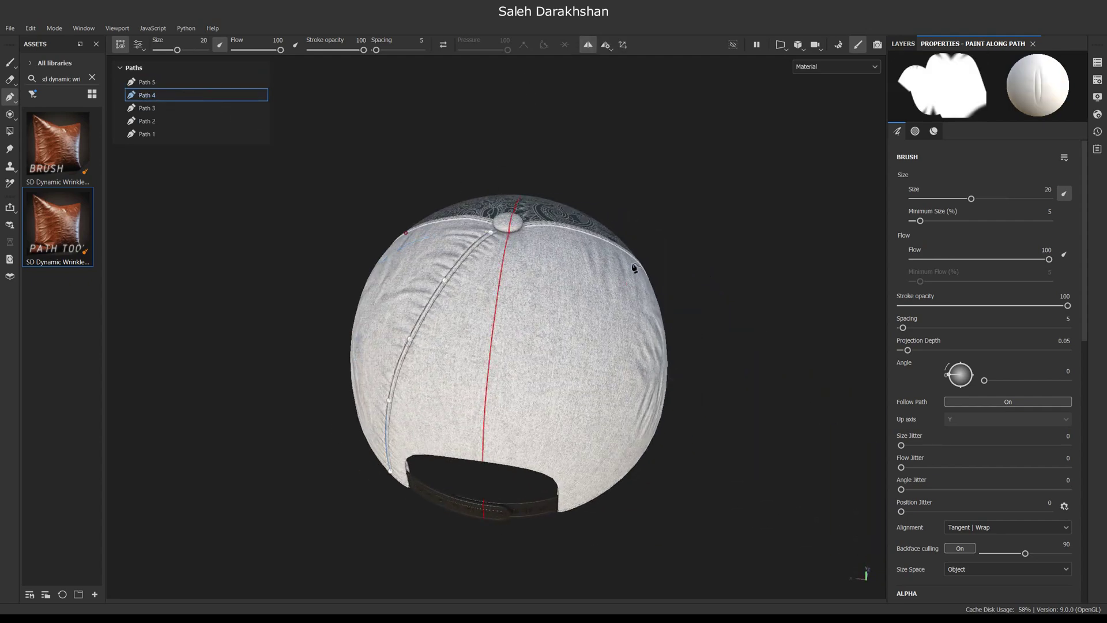
mouse_move(643, 319)
alt+mouse_down()
mouse_move(534, 267)
mouse_move(485, 347)
mouse_move(635, 353)
mouse_move(462, 288)
alt+mouse_up()
scroll(635, 354, up, 2)
click(170, 83)
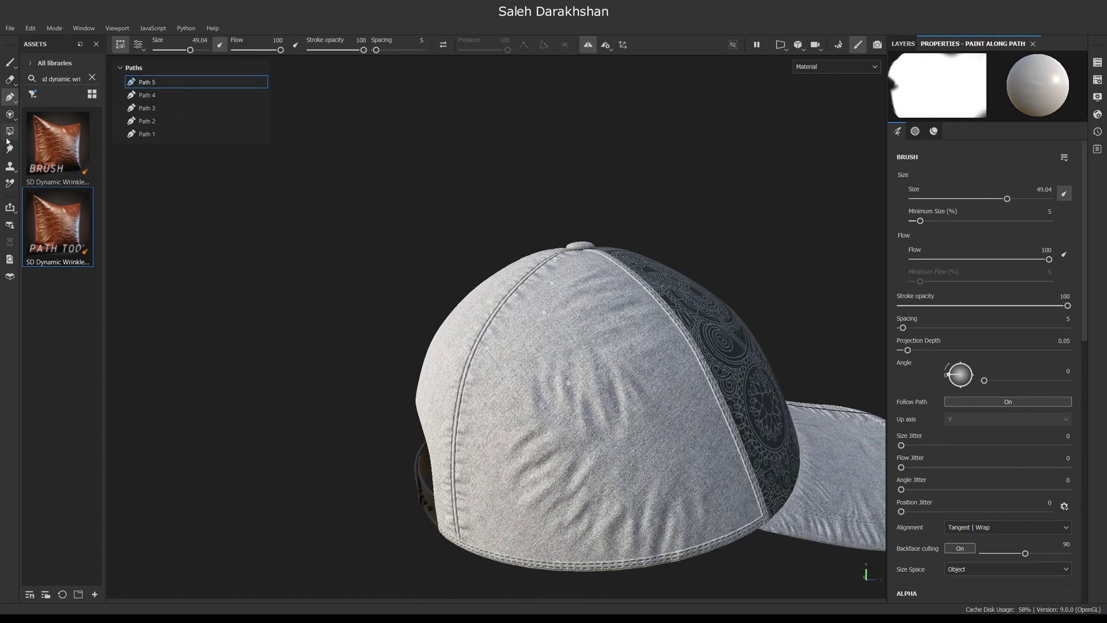
Switch to the Smudge tool and soften the gathered folds along the cap's rear side seam into the side panel
click(9, 148)
alt+drag(547, 462, 593, 467)
scroll(593, 467, up, 3)
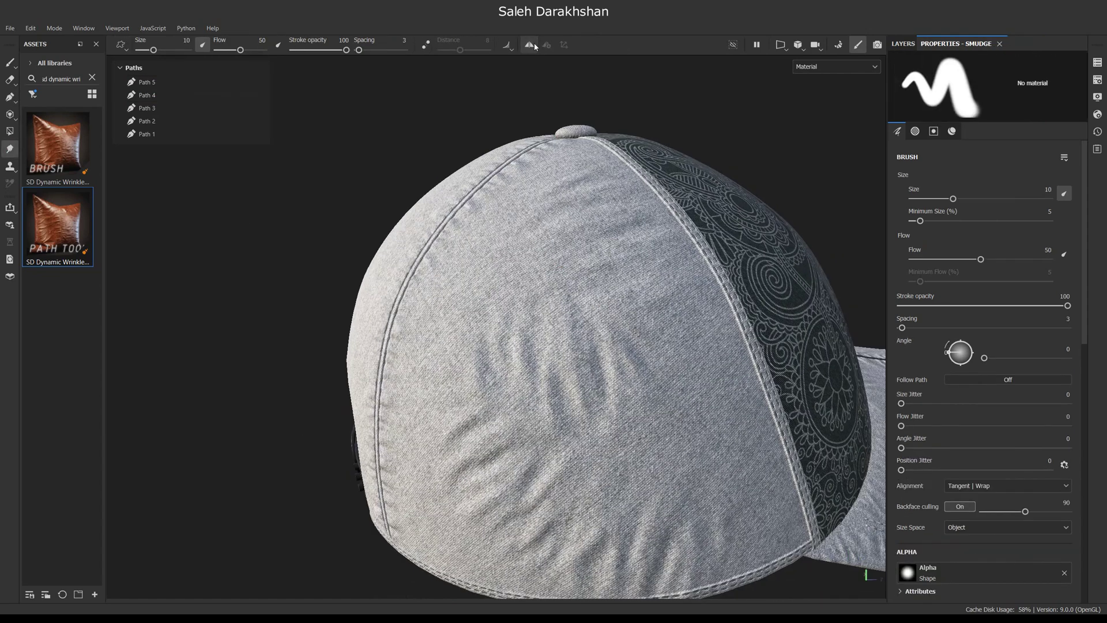
scroll(605, 360, down, 2)
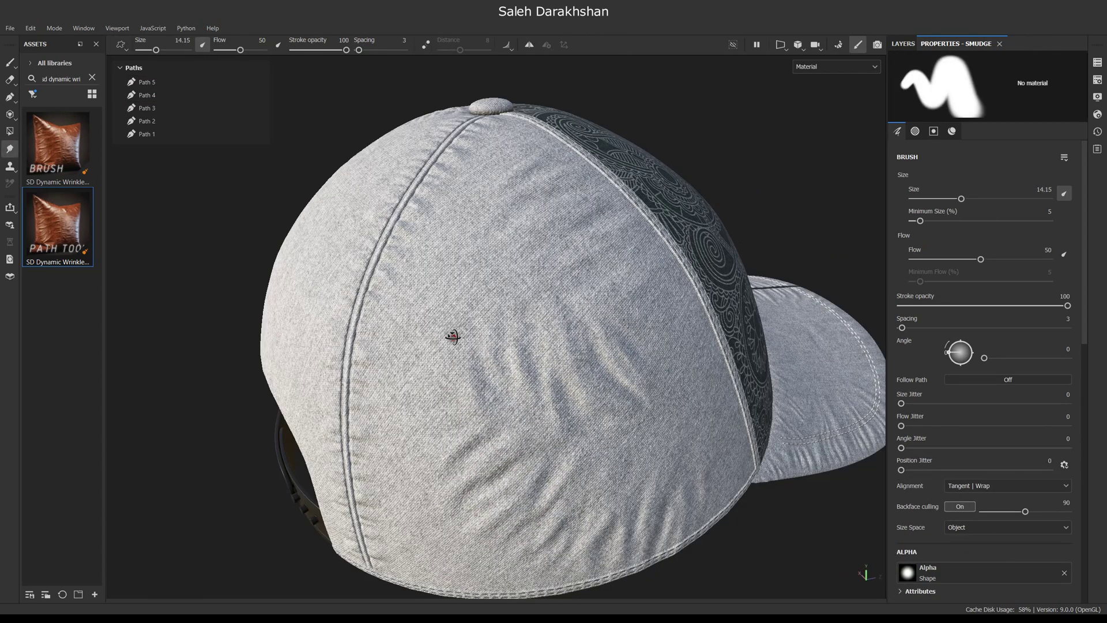
alt+drag(444, 334, 386, 229)
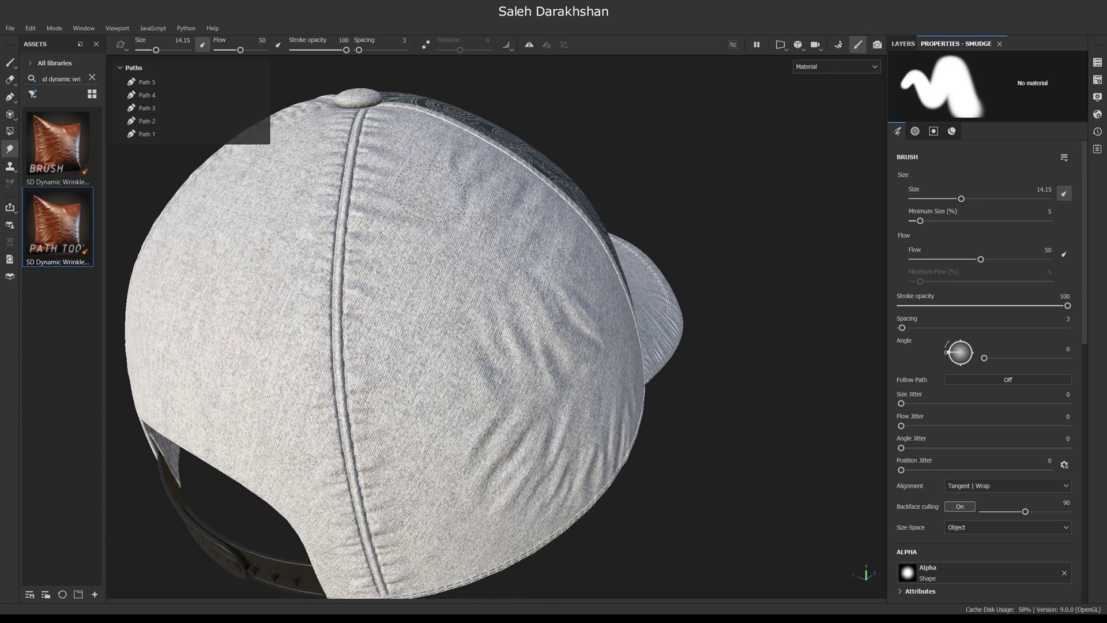
scroll(405, 169, up, 3)
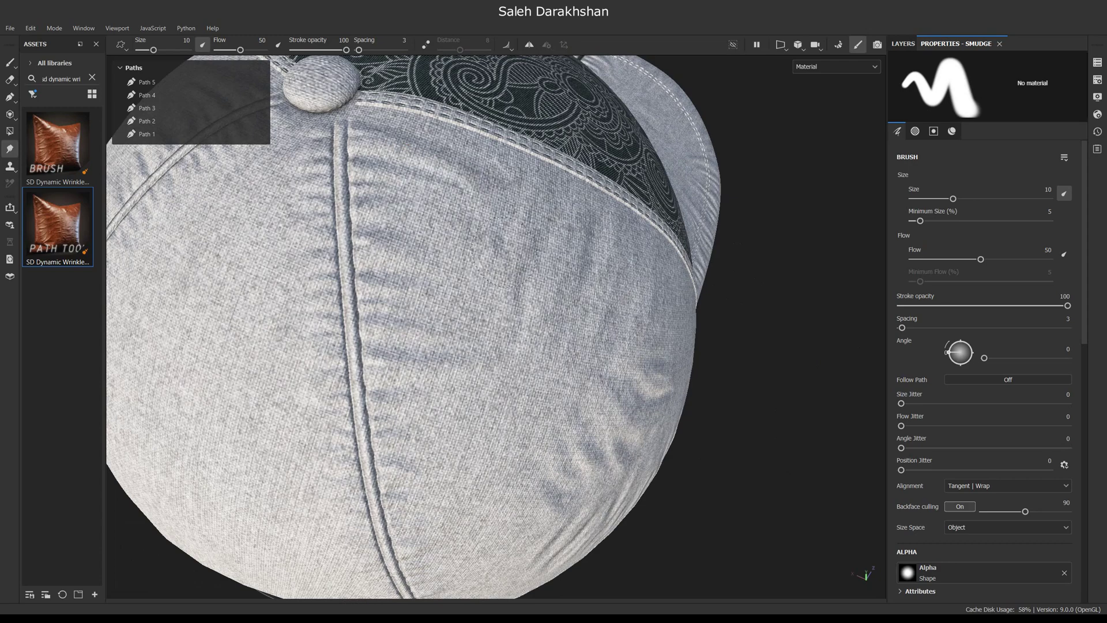
Smudge the folds just below the top button outward across the upper side panel with brush size 10
mouse_move(451, 199)
alt+mouse_down()
mouse_move(400, 247)
mouse_move(449, 219)
alt+mouse_up()
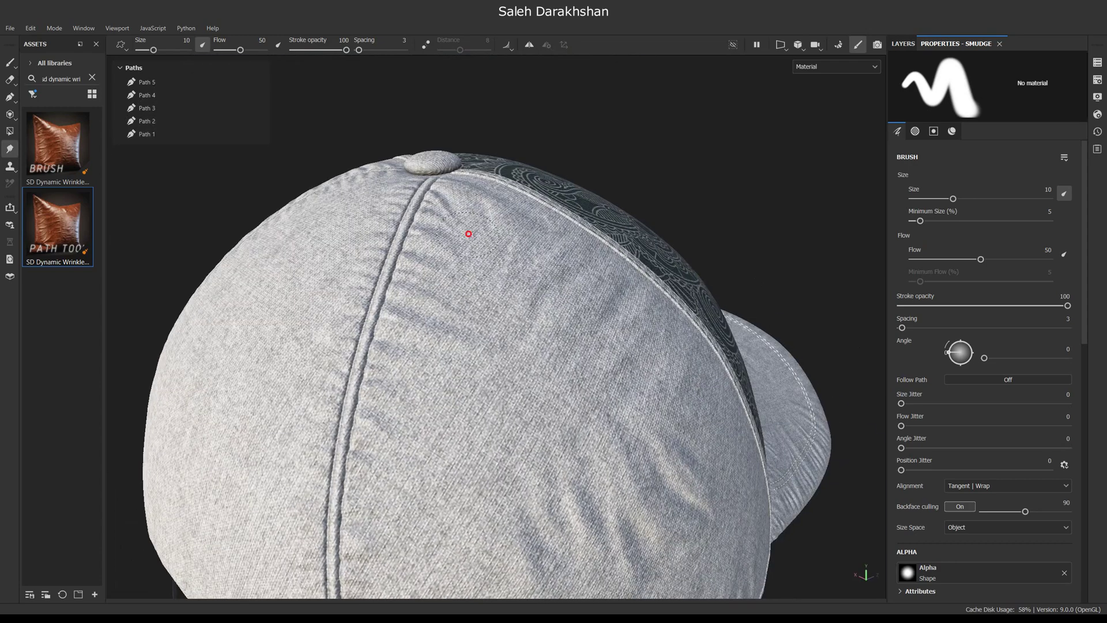
scroll(486, 250, up, 3)
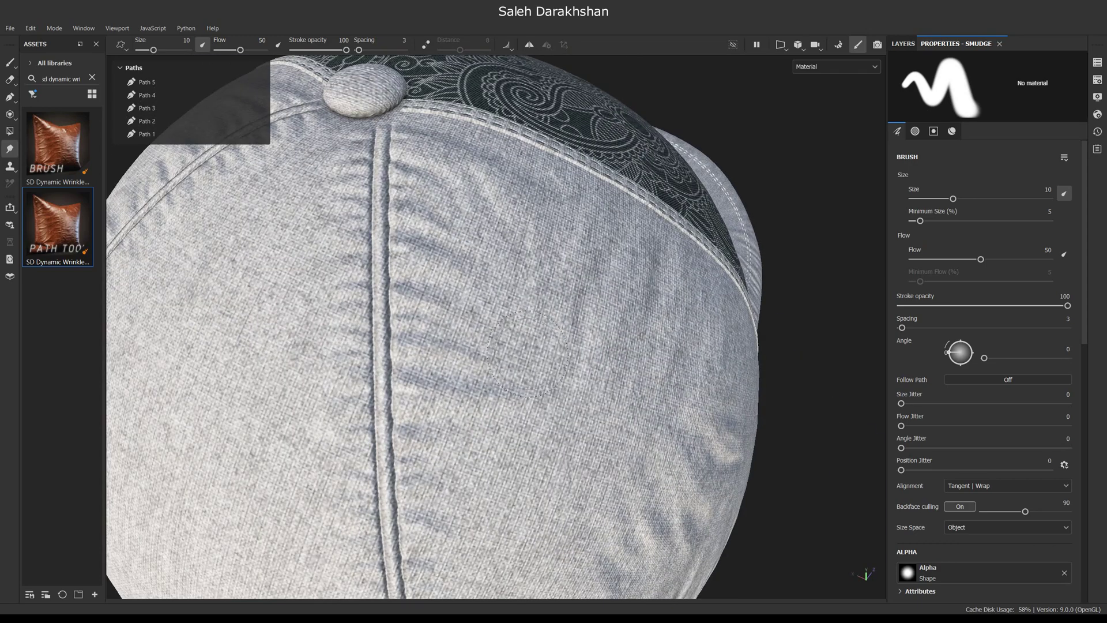
scroll(526, 353, down, 3)
scroll(484, 254, up, 4)
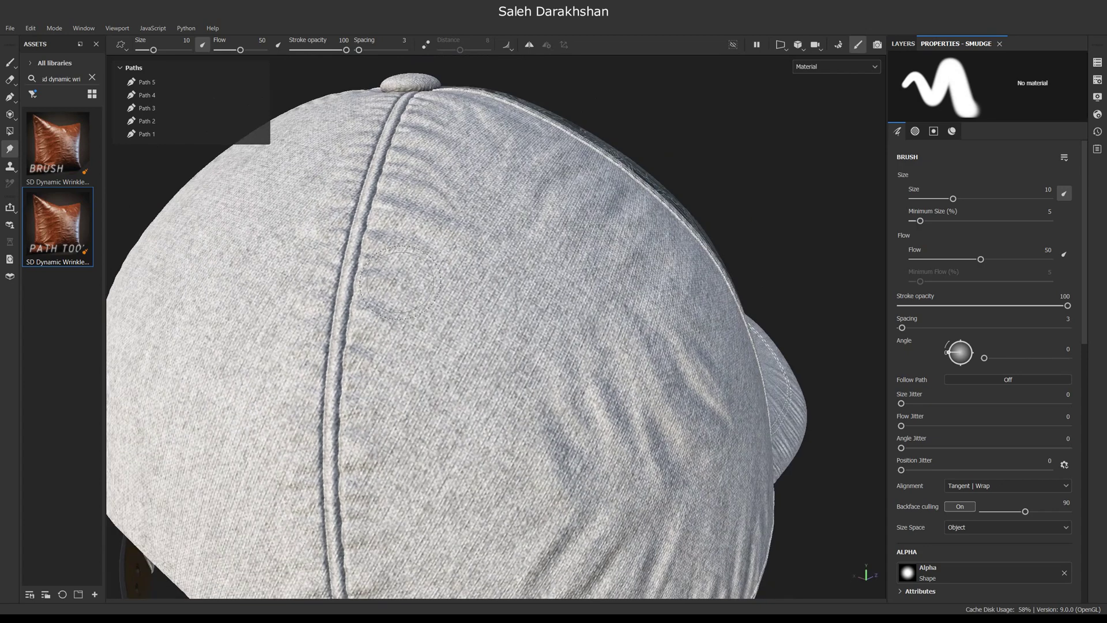
scroll(386, 289, down, 3)
alt+drag(484, 363, 422, 380)
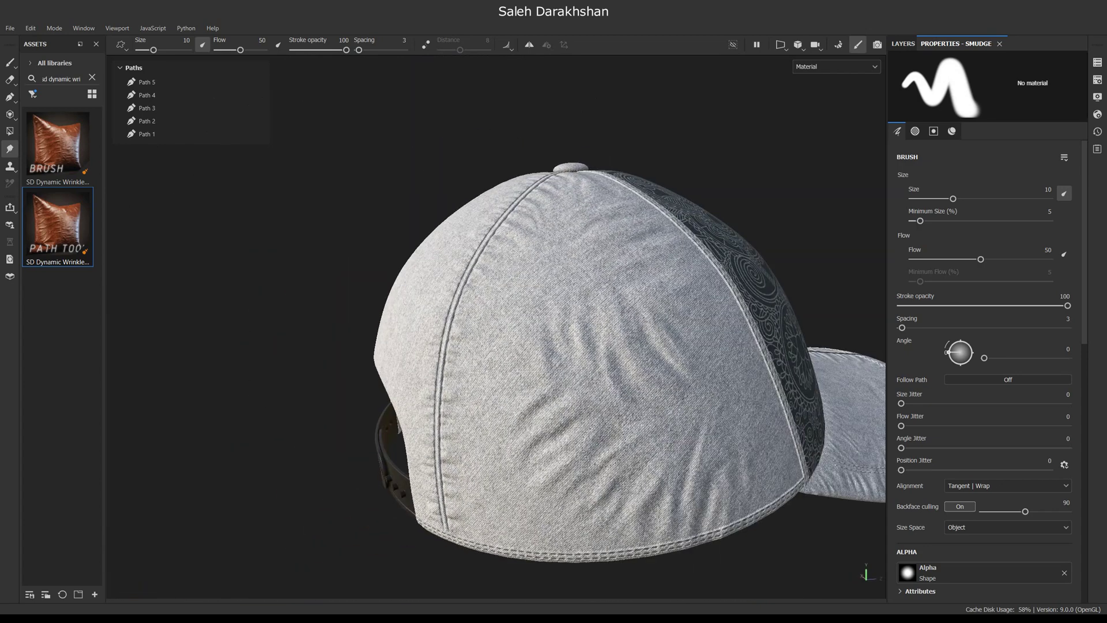
Stretch the lower seam folds across the side panel towards the hem by smudging with flow 66
alt+drag(730, 399, 624, 404)
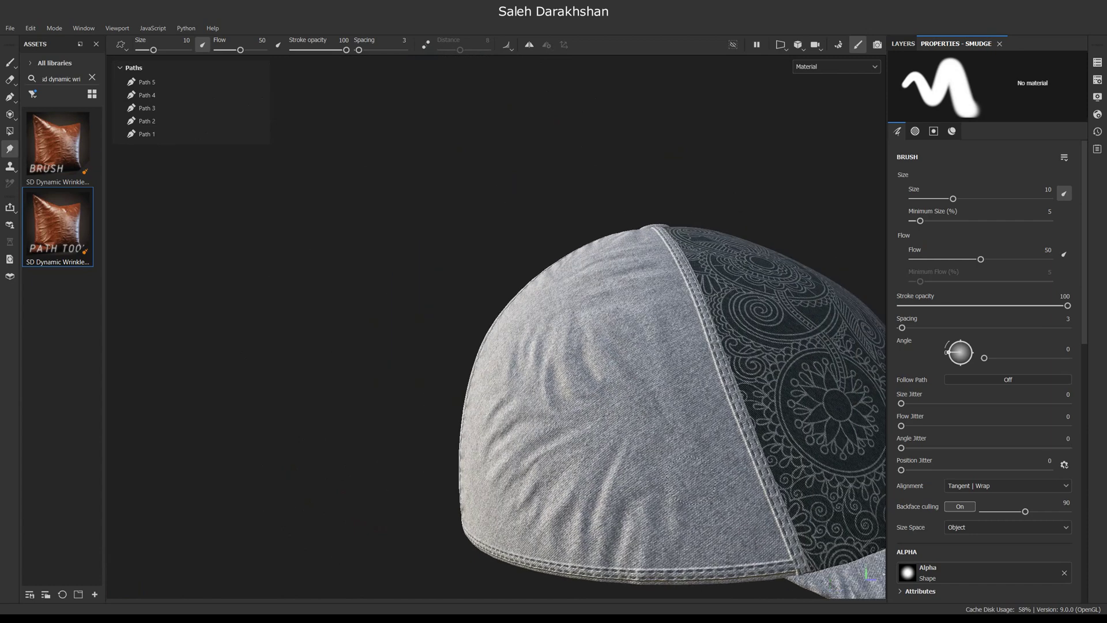
alt+drag(646, 441, 649, 402)
alt+drag(500, 422, 479, 456)
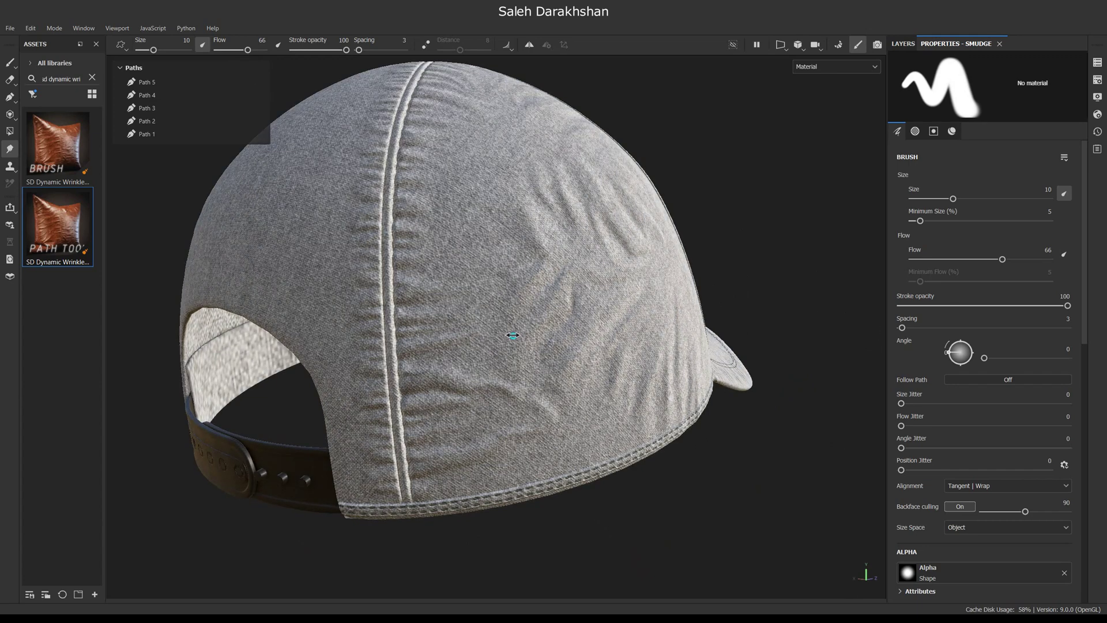
scroll(540, 253, up, 3)
alt+middle_drag(539, 254, 543, 316)
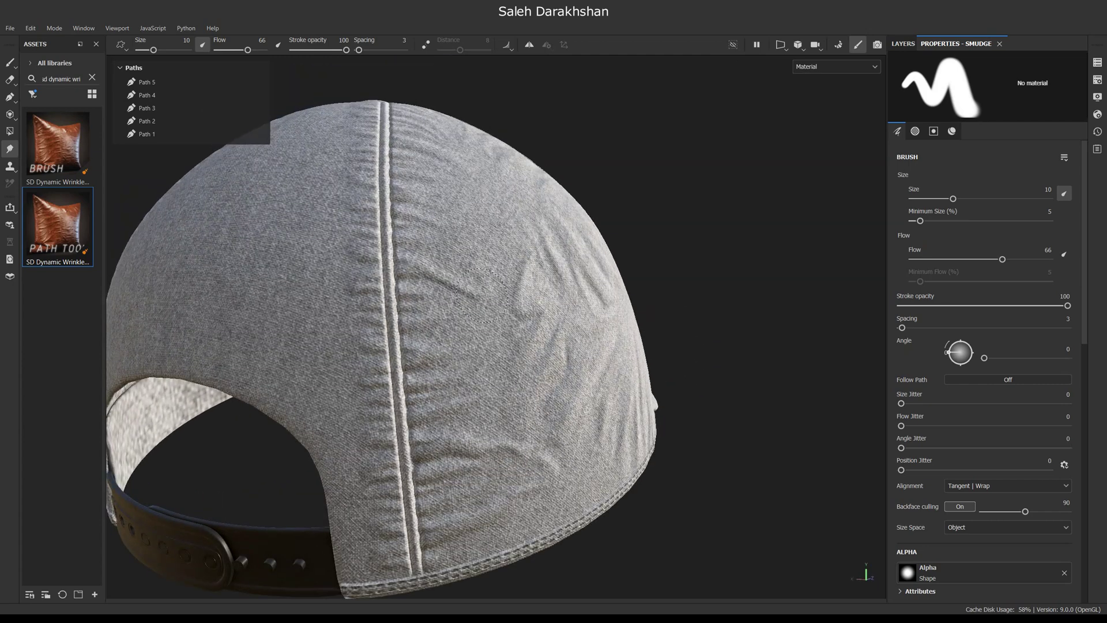
Rotate the environment lighting and inspect the back panel and both rear seams from the top button to the strap opening
alt+drag(458, 285, 776, 306)
scroll(522, 189, down, 3)
shift+right_drag(571, 291, 476, 282)
alt+drag(461, 253, 452, 288)
alt+middle_drag(398, 150, 424, 207)
scroll(392, 176, up, 3)
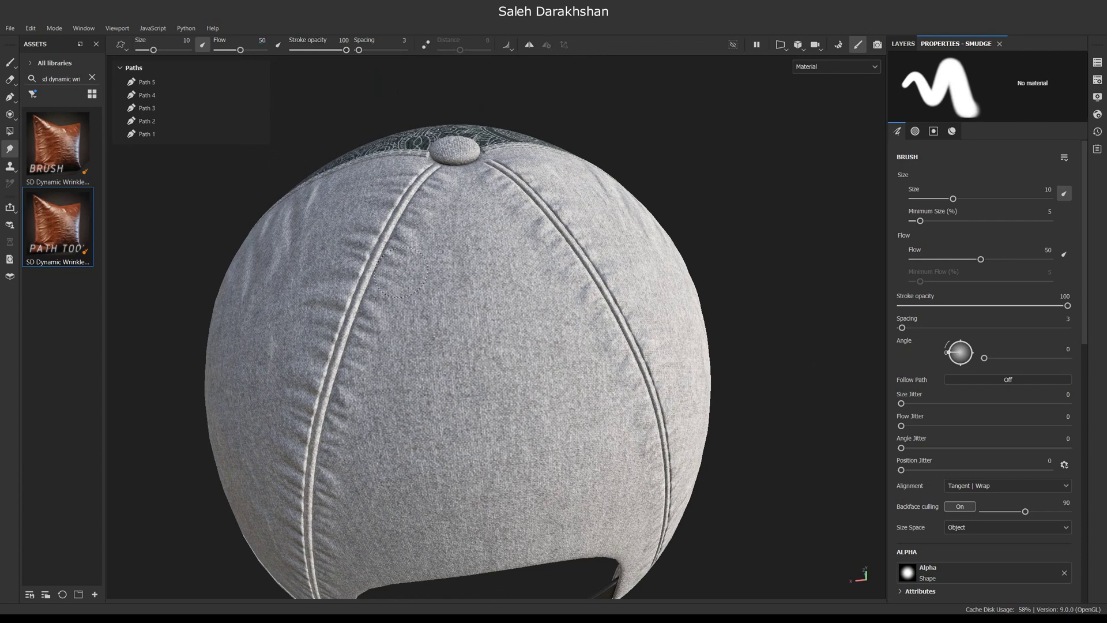
alt+drag(481, 393, 468, 274)
Add a paint layer above the path tool layer and name it Brush
click(53, 223)
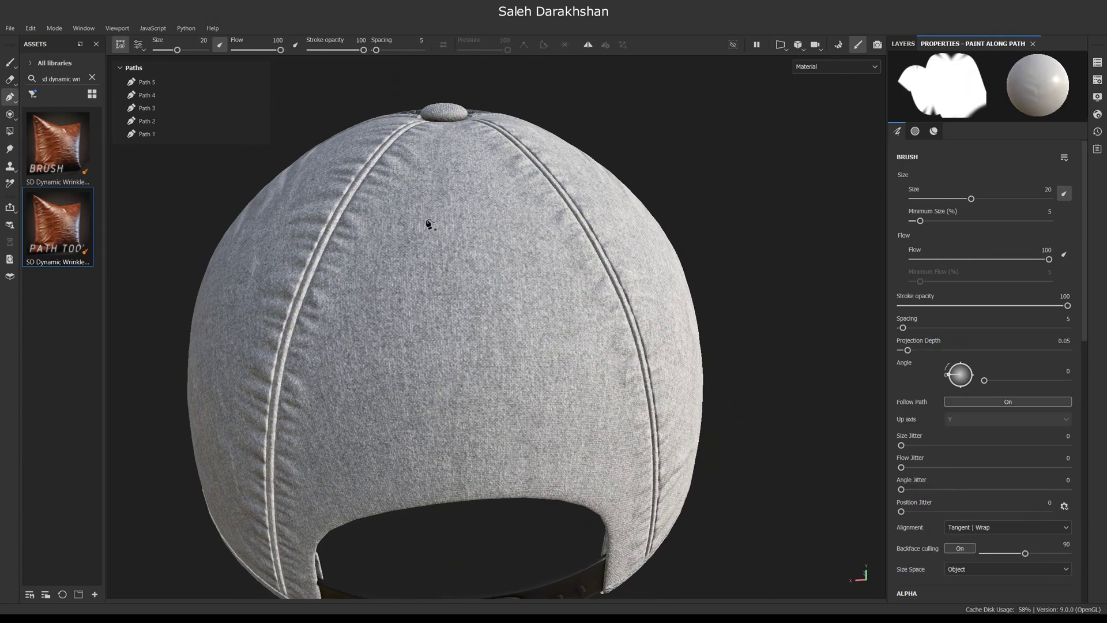
scroll(559, 288, down, 2)
scroll(558, 289, up, 1)
alt+drag(559, 289, 489, 294)
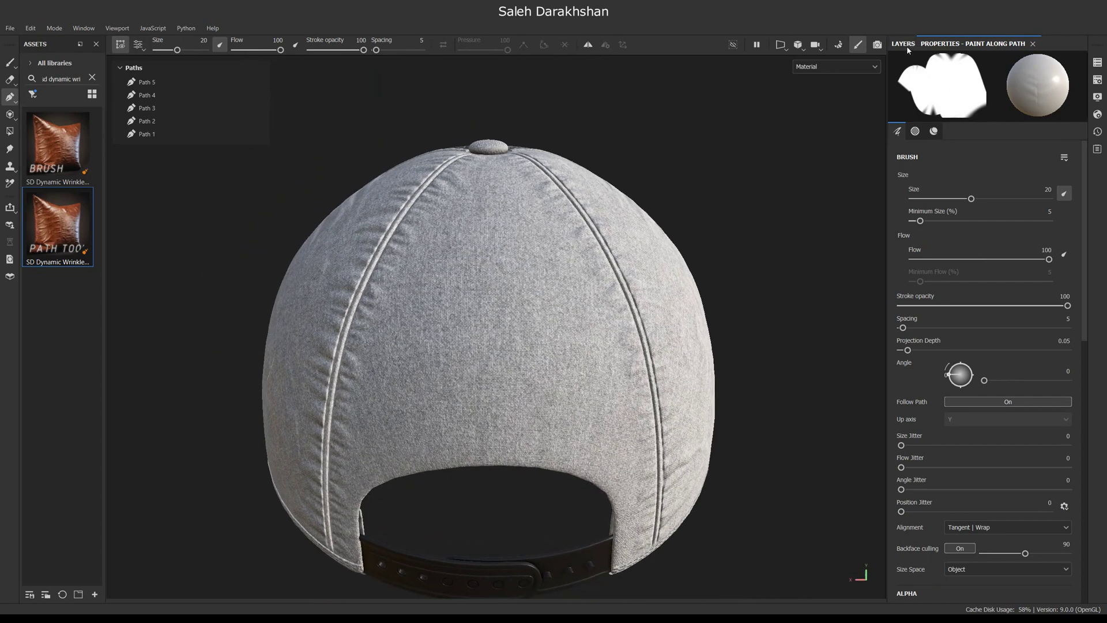
click(906, 45)
text(Brush)
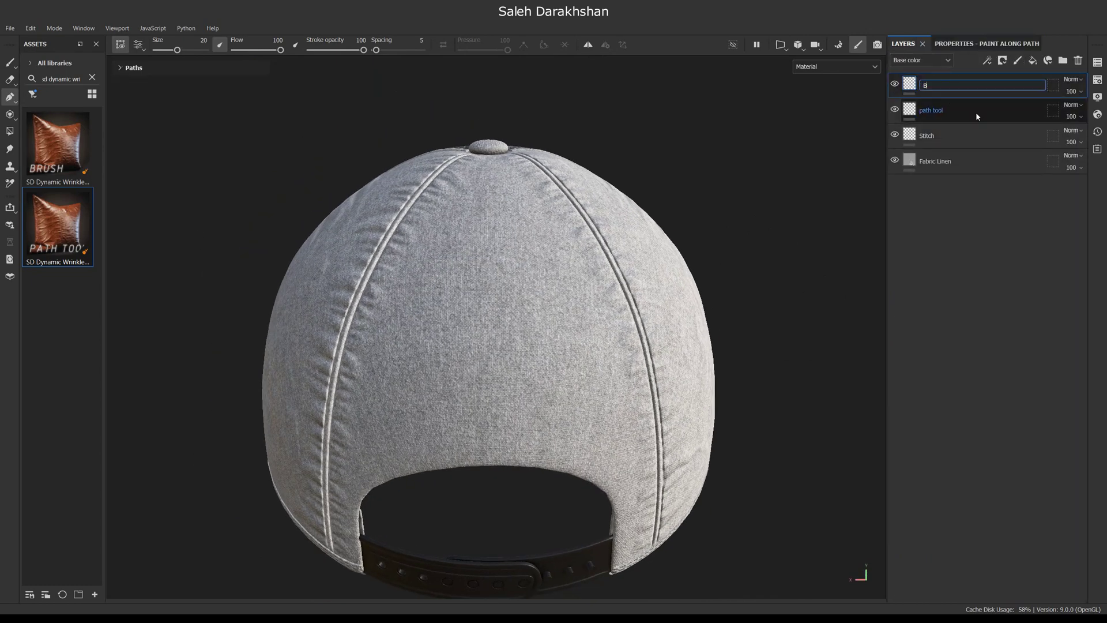
key(Return)
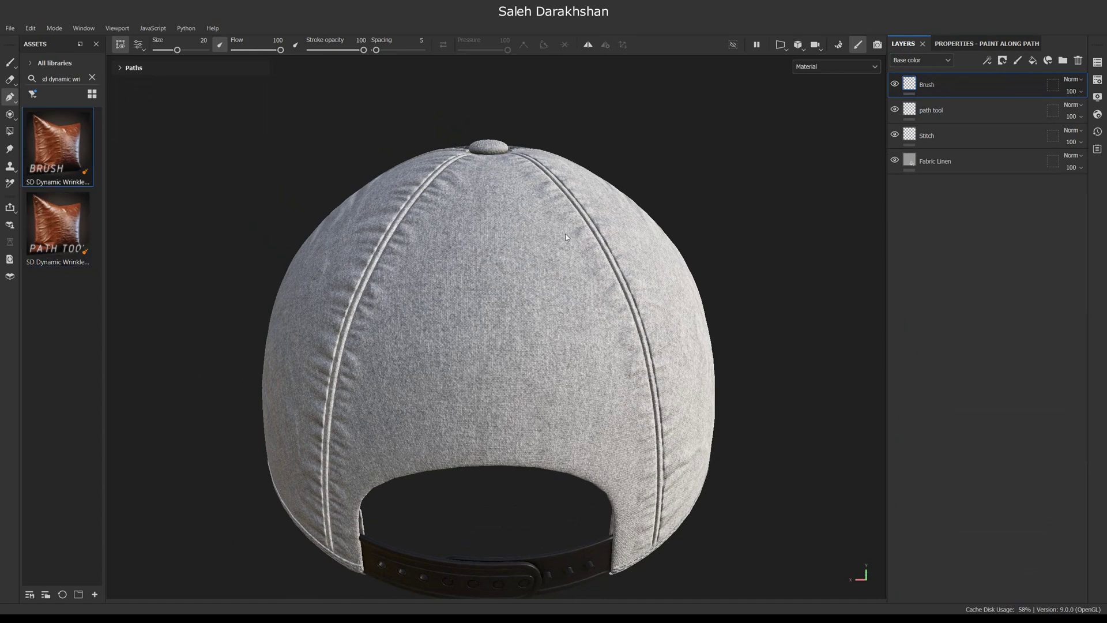
Set the wrinkle brush to Type 2 and paint one wrinkle down the middle of the back panel, redoing the first stroke
click(977, 427)
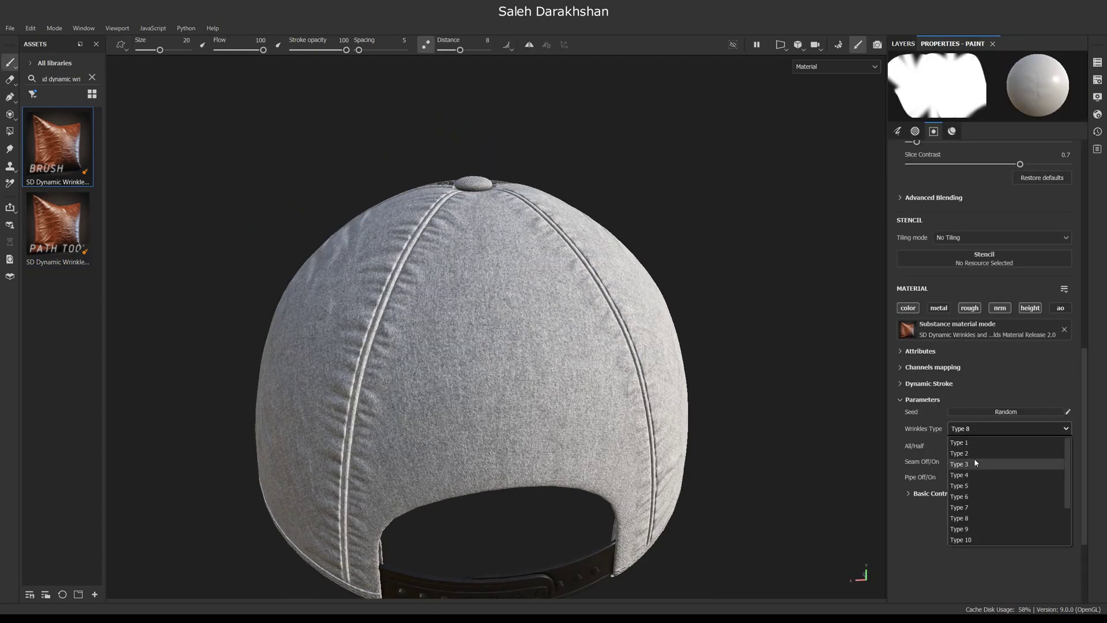
click(959, 453)
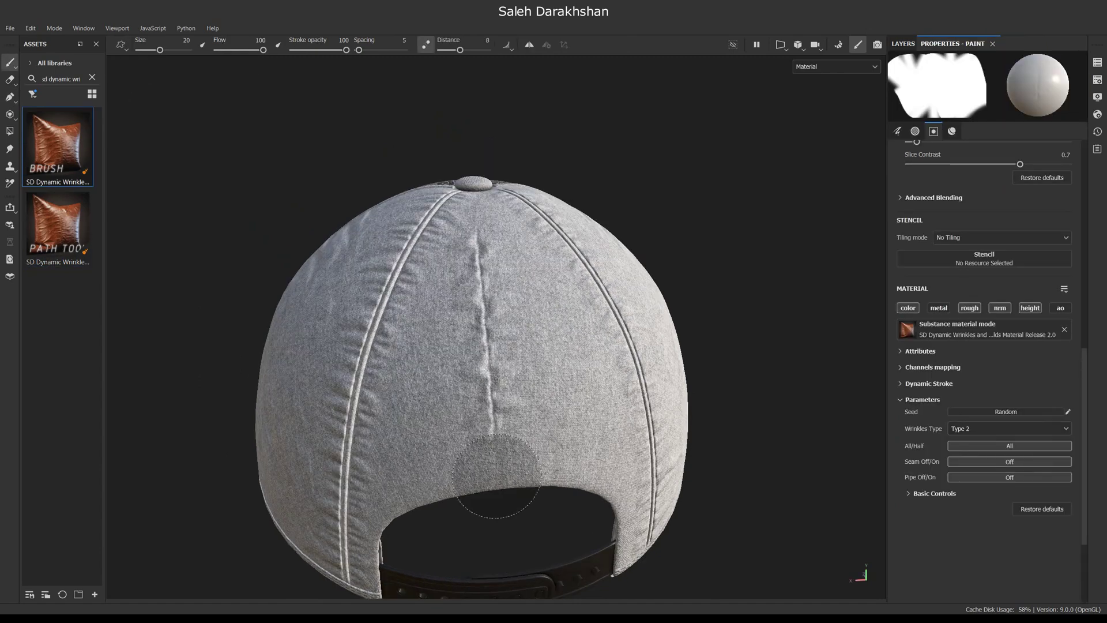
drag(486, 223, 528, 489)
key(ctrl+z)
mouse_move(491, 222)
mouse_down()
mouse_move(514, 509)
mouse_move(529, 351)
mouse_move(622, 444)
mouse_move(488, 289)
mouse_up()
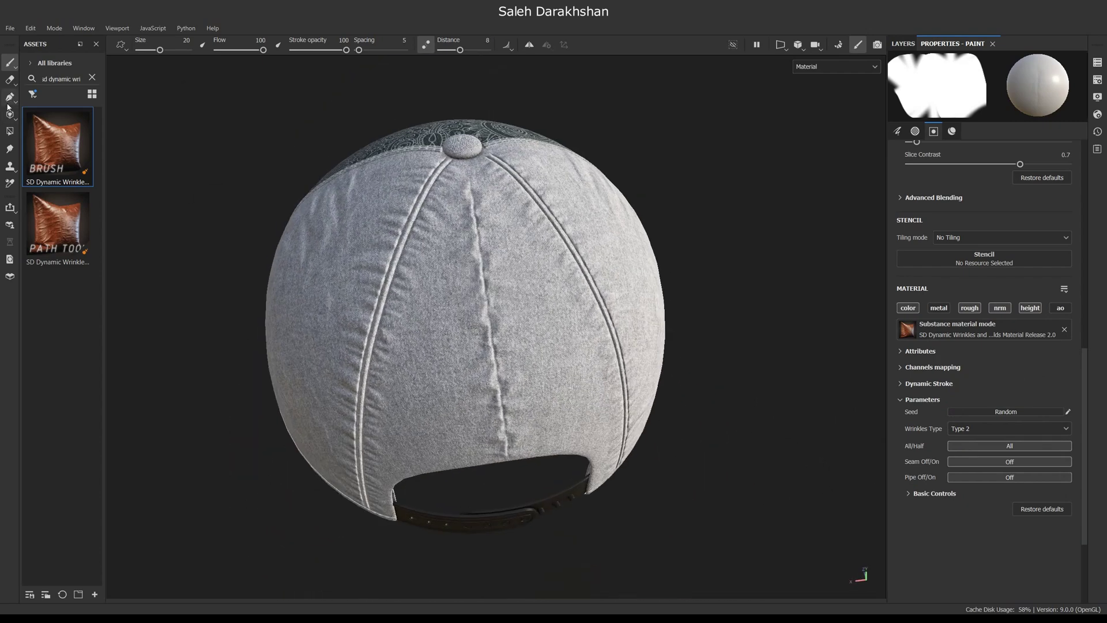
Smudge the upper part of the central back wrinkle sideways into softer folds below the top button
click(10, 148)
scroll(472, 288, up, 2)
mouse_move(520, 275)
mouse_down()
mouse_move(469, 240)
mouse_move(463, 146)
mouse_up()
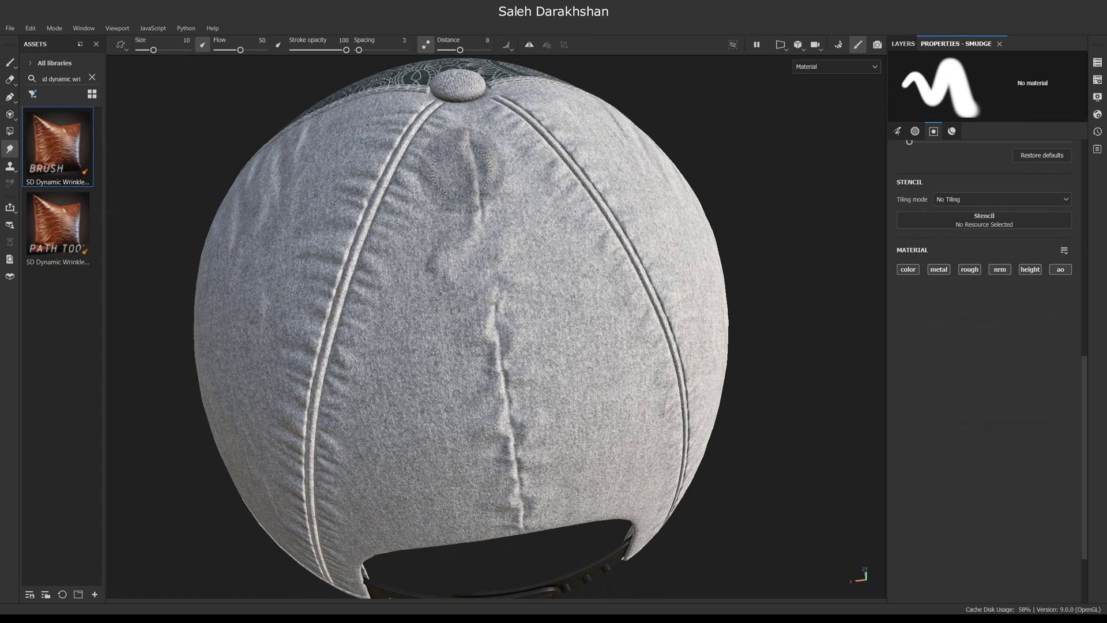
drag(469, 188, 565, 219)
drag(462, 169, 476, 239)
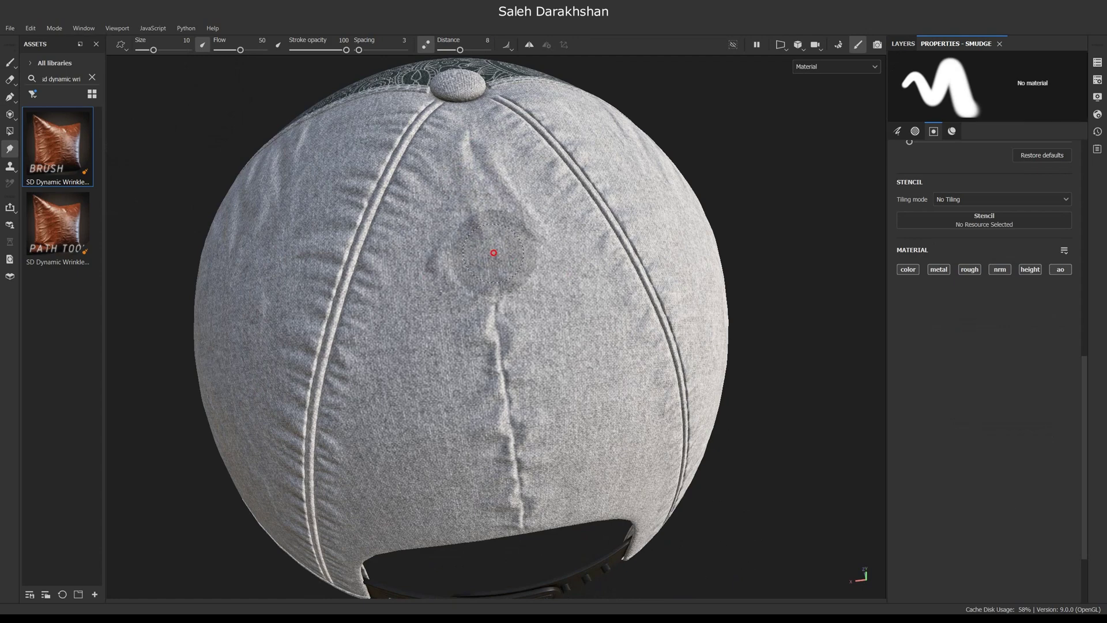
Smudge the rest of the central back wrinkle into diagonal folds spreading down towards the strap opening
scroll(585, 323, up, 2)
mouse_move(586, 323)
mouse_down()
mouse_move(512, 387)
mouse_move(530, 423)
mouse_move(432, 529)
mouse_up()
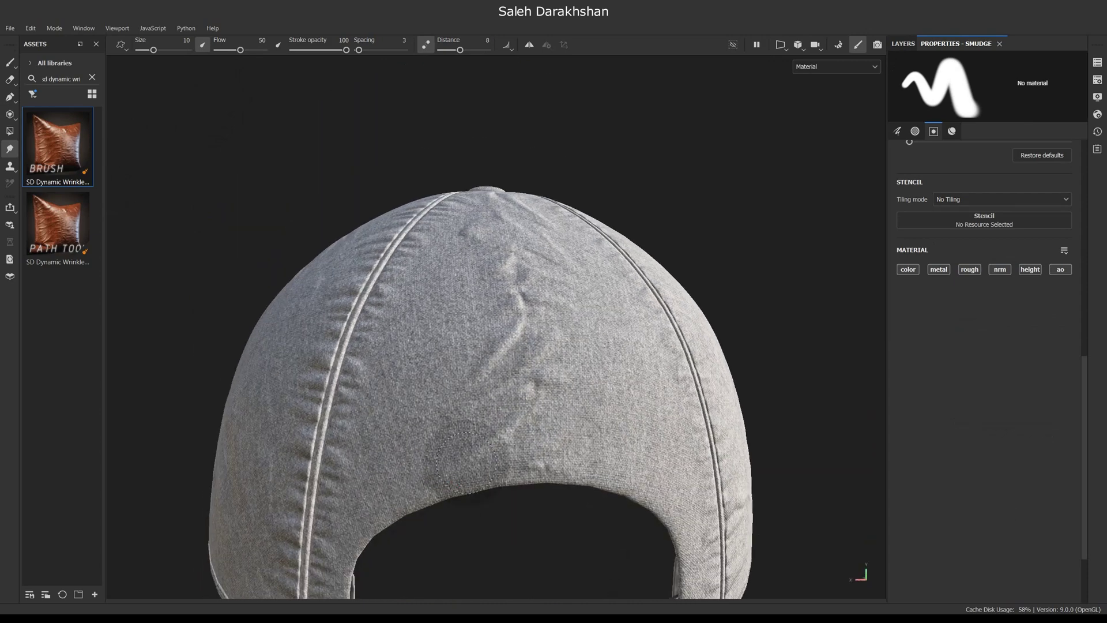
drag(507, 333, 448, 408)
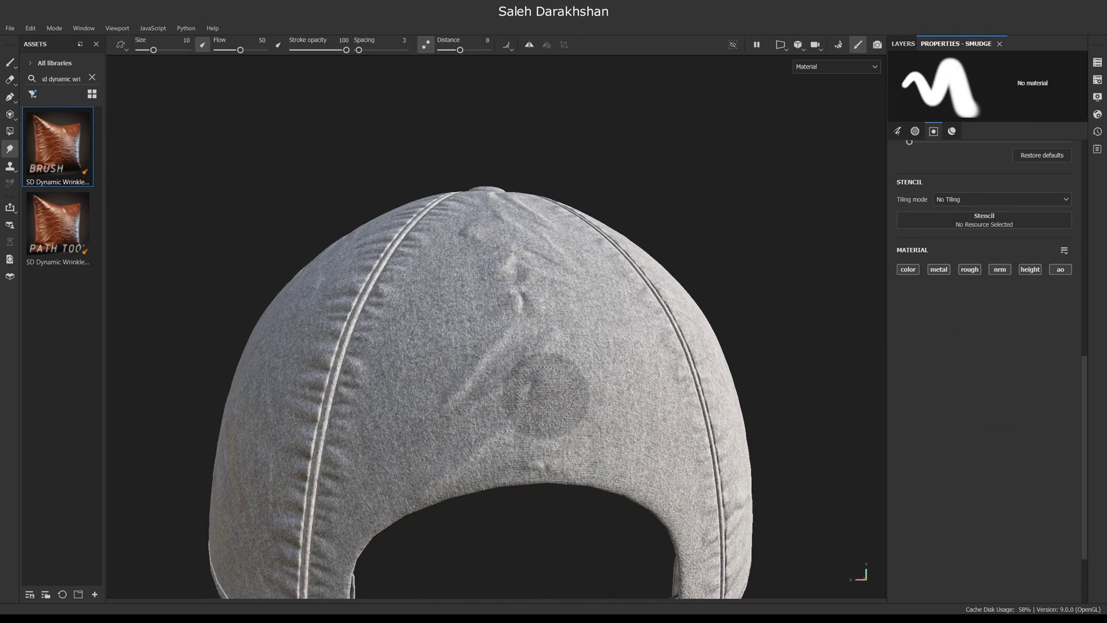
scroll(451, 389, down, 3)
mouse_move(562, 340)
alt+mouse_down()
mouse_move(581, 330)
mouse_move(552, 296)
alt+mouse_up()
drag(625, 290, 581, 257)
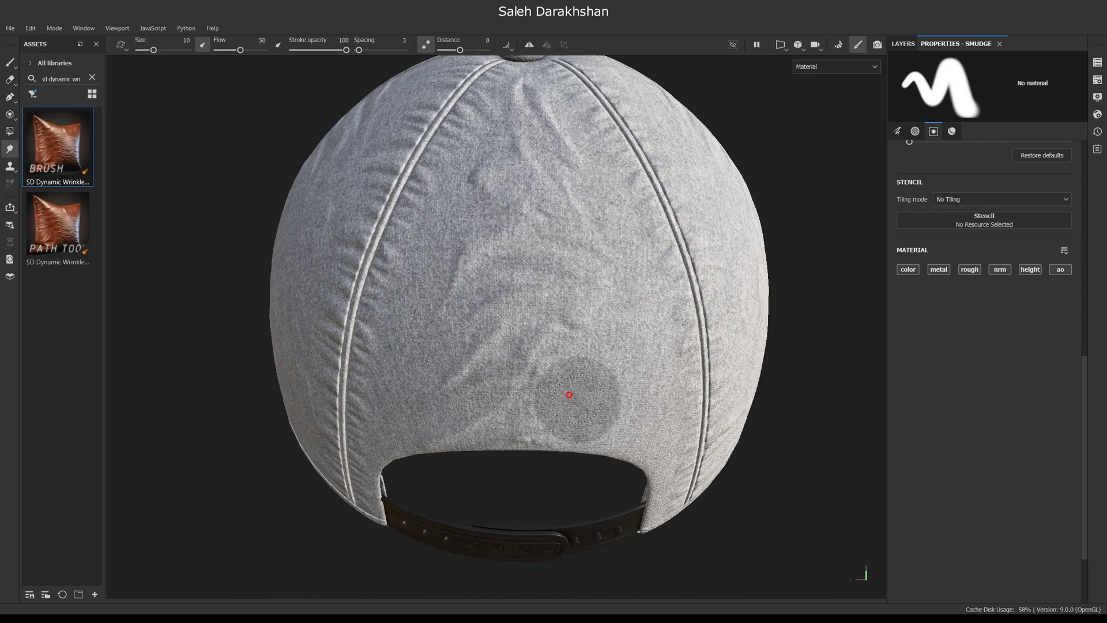
alt+drag(559, 390, 530, 379)
mouse_move(593, 318)
alt+mouse_down()
mouse_move(517, 296)
mouse_move(494, 312)
alt+mouse_up()
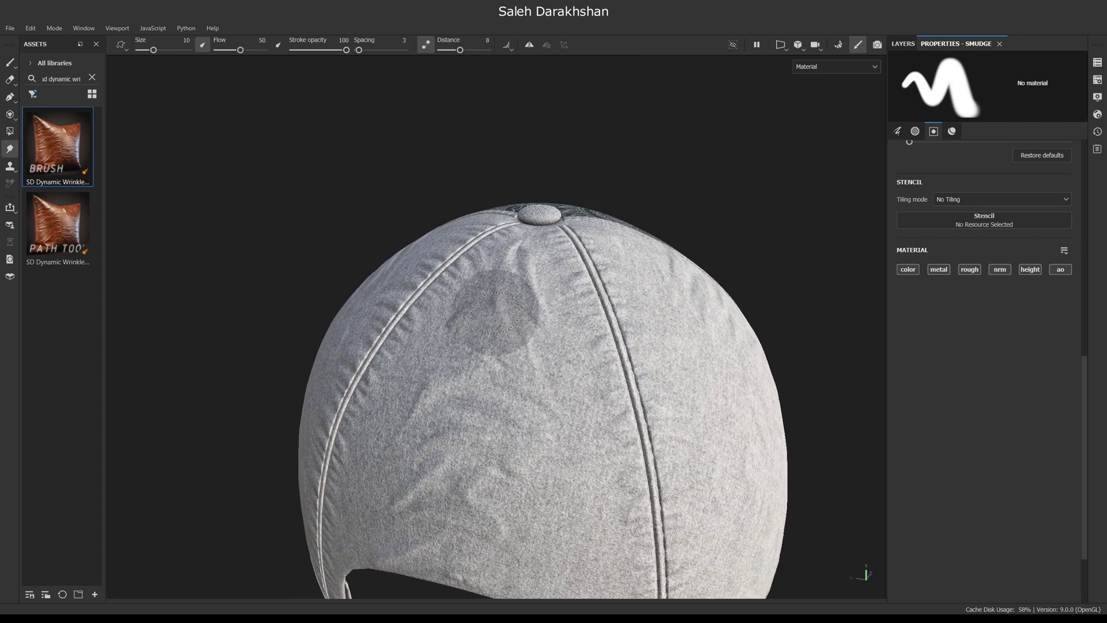
Select the path tool layer and smudge the gathered folds along the rear seam to blend them into the back panel
click(902, 44)
click(939, 110)
alt+drag(491, 436, 590, 451)
alt+drag(225, 358, 361, 360)
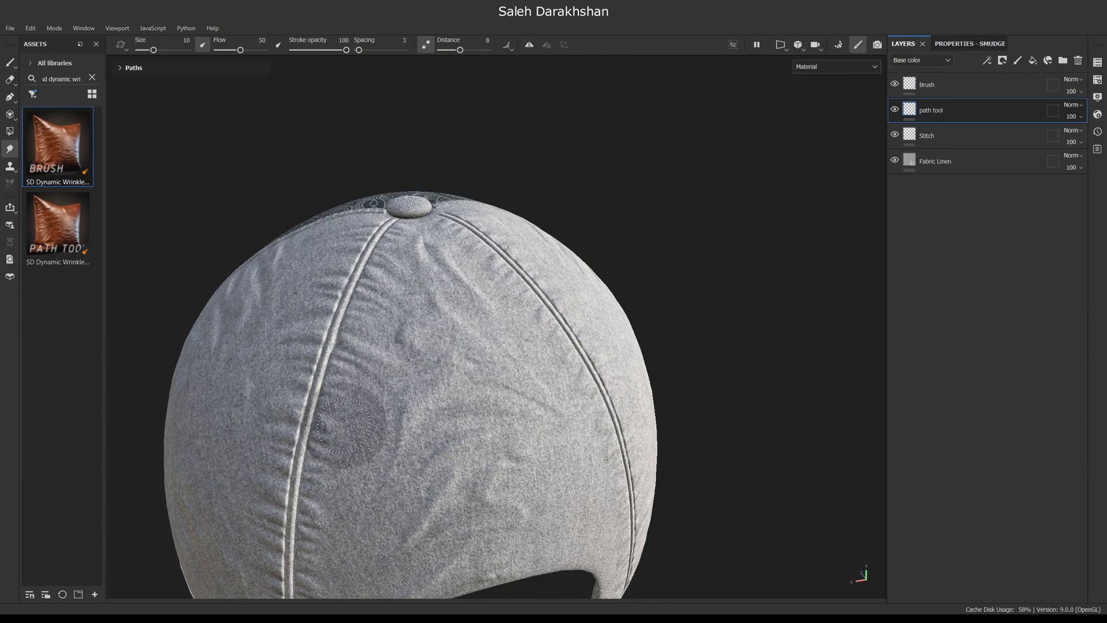
alt+drag(366, 407, 457, 395)
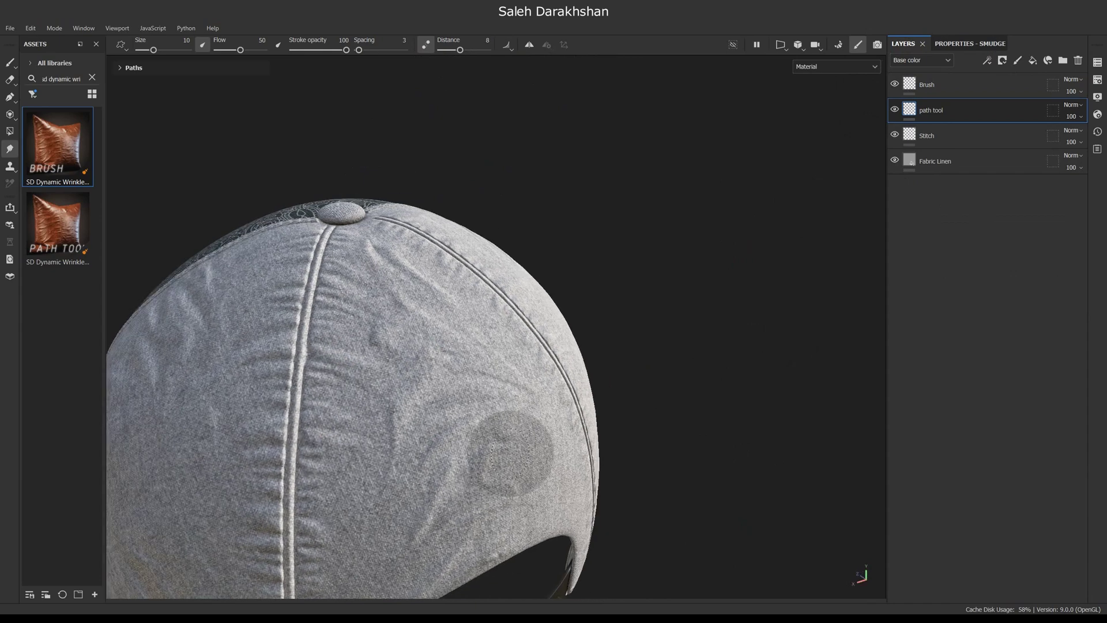
alt+drag(403, 471, 375, 526)
alt+right_drag(375, 526, 303, 404)
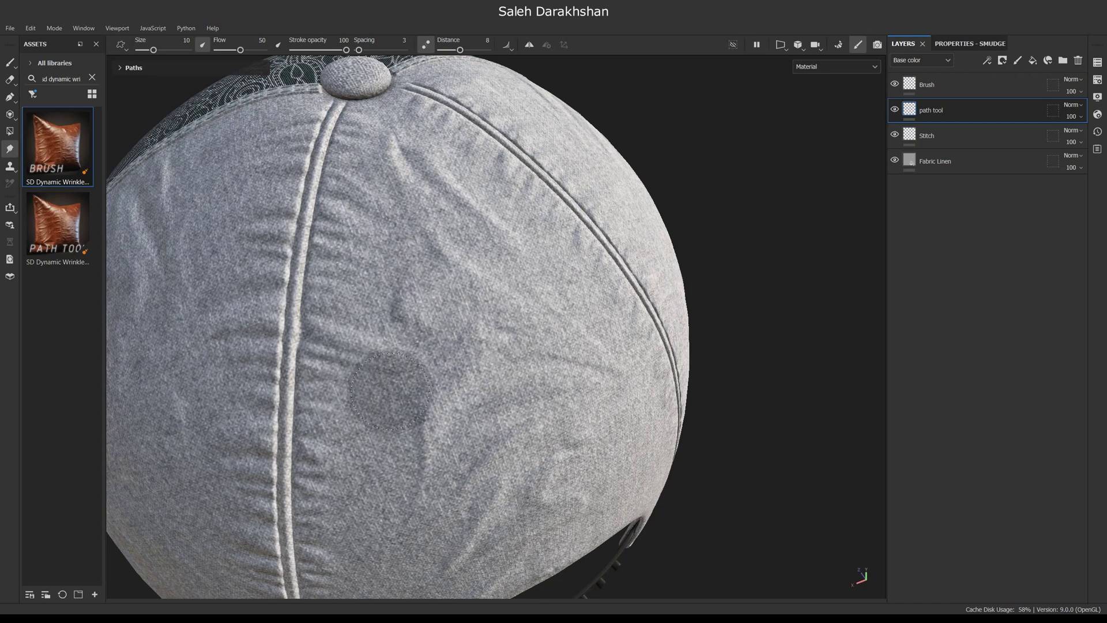
alt+right_drag(493, 444, 534, 473)
mouse_move(533, 473)
alt+mouse_down()
mouse_move(548, 375)
mouse_move(502, 444)
alt+mouse_up()
alt+right_drag(501, 444, 458, 400)
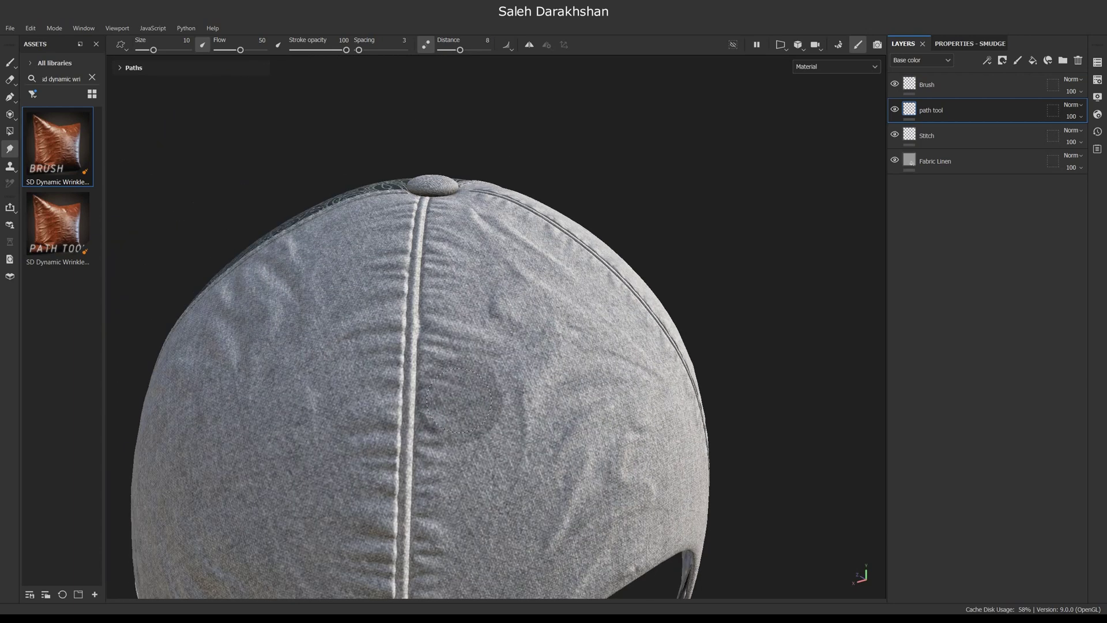
alt+drag(459, 399, 479, 378)
alt+drag(459, 434, 480, 356)
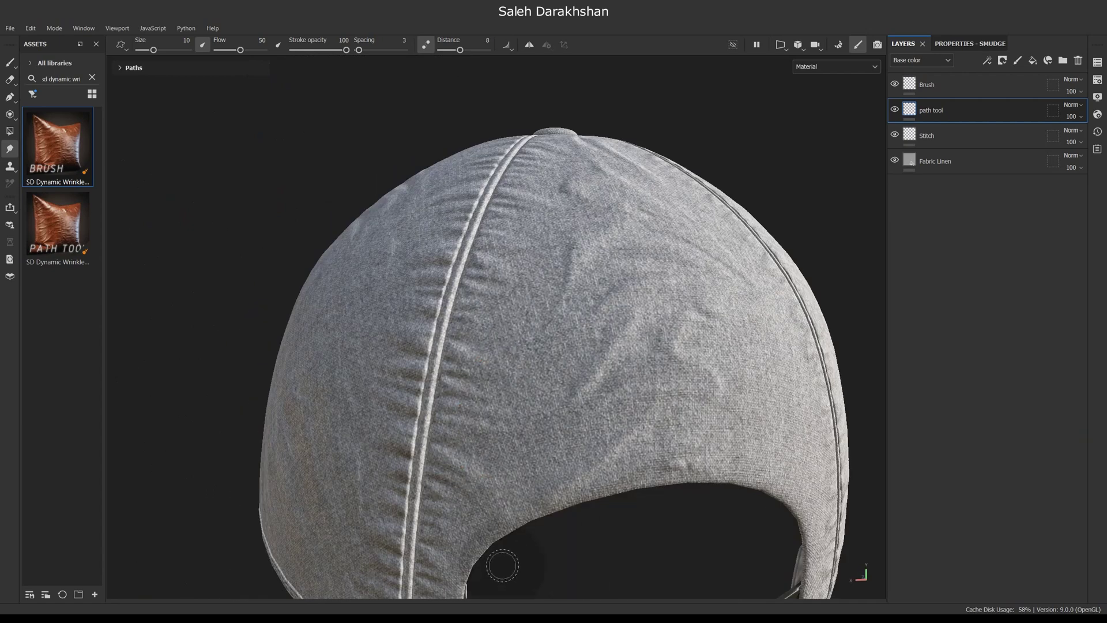
Rotate the lighting and inspect the whole cap from the back around to the embroidered front panel and brim
scroll(623, 453, down, 1)
scroll(648, 444, down, 4)
alt+drag(501, 451, 588, 467)
alt+middle_drag(461, 481, 593, 377)
alt+drag(593, 377, 612, 392)
shift+right_drag(612, 392, 573, 385)
scroll(573, 385, up, 3)
Pick the wrinkle preset for path painting again and show its material's attributes
click(58, 225)
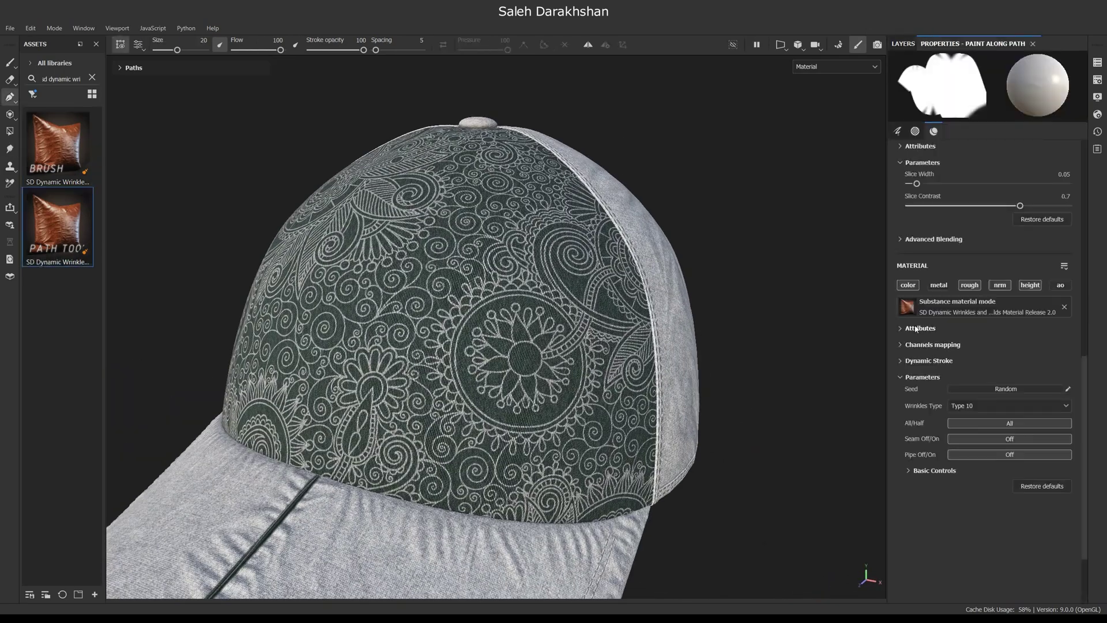
click(920, 327)
scroll(572, 374, down, 5)
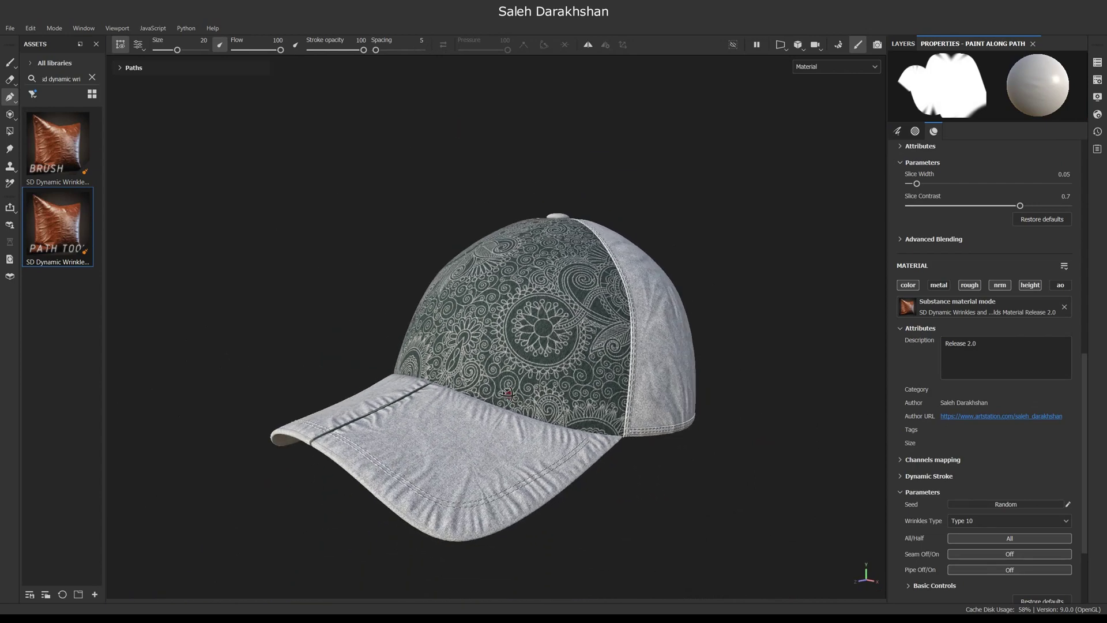